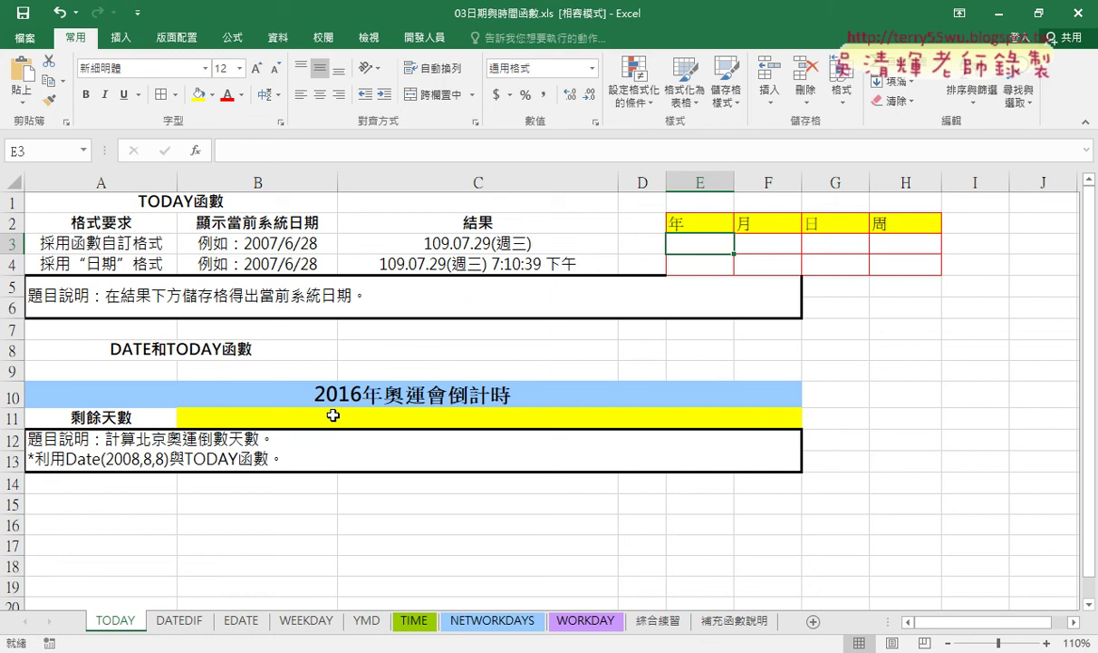
Step: Inspect the date formula in C3 and the empty year/month/day/weekday cells in row 3
click(519, 246)
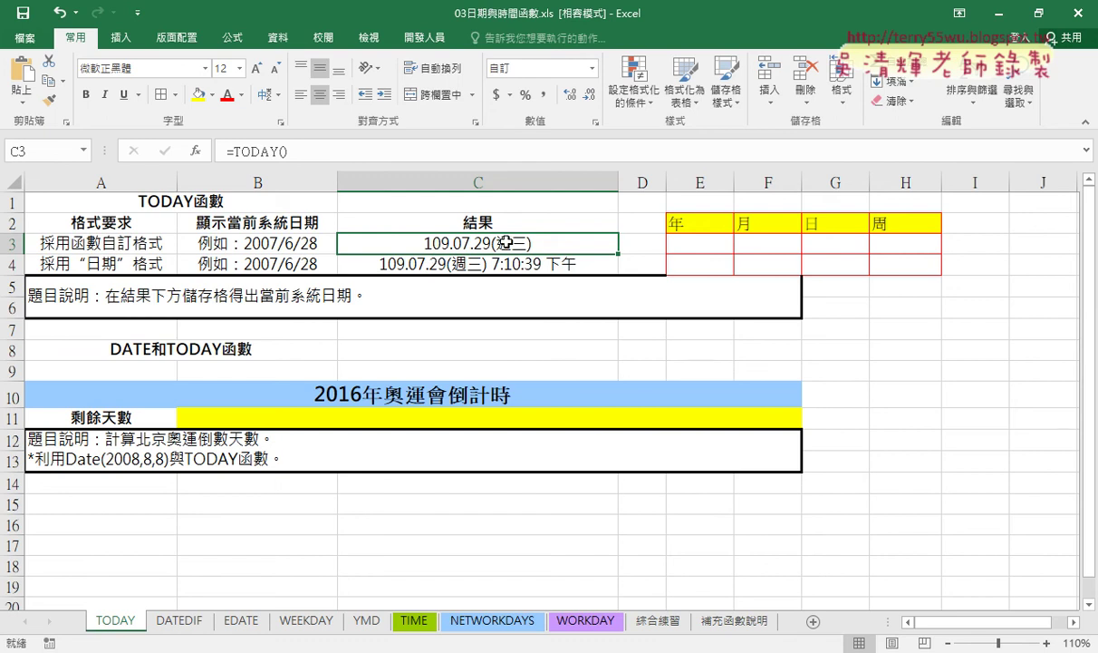
click(693, 246)
click(768, 242)
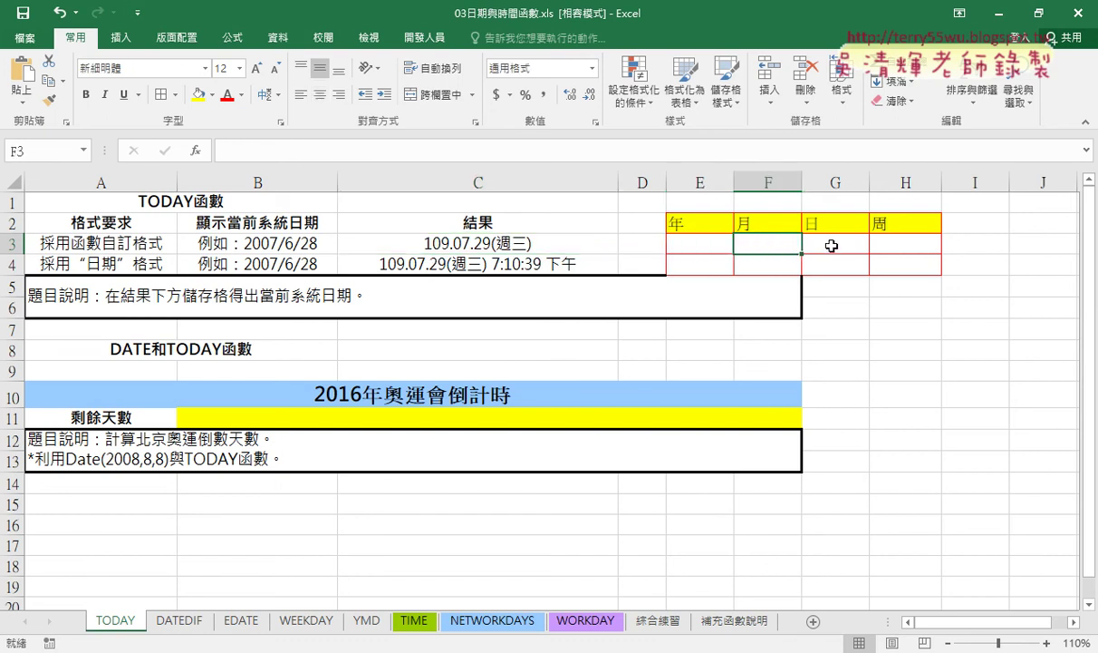
click(831, 243)
click(887, 242)
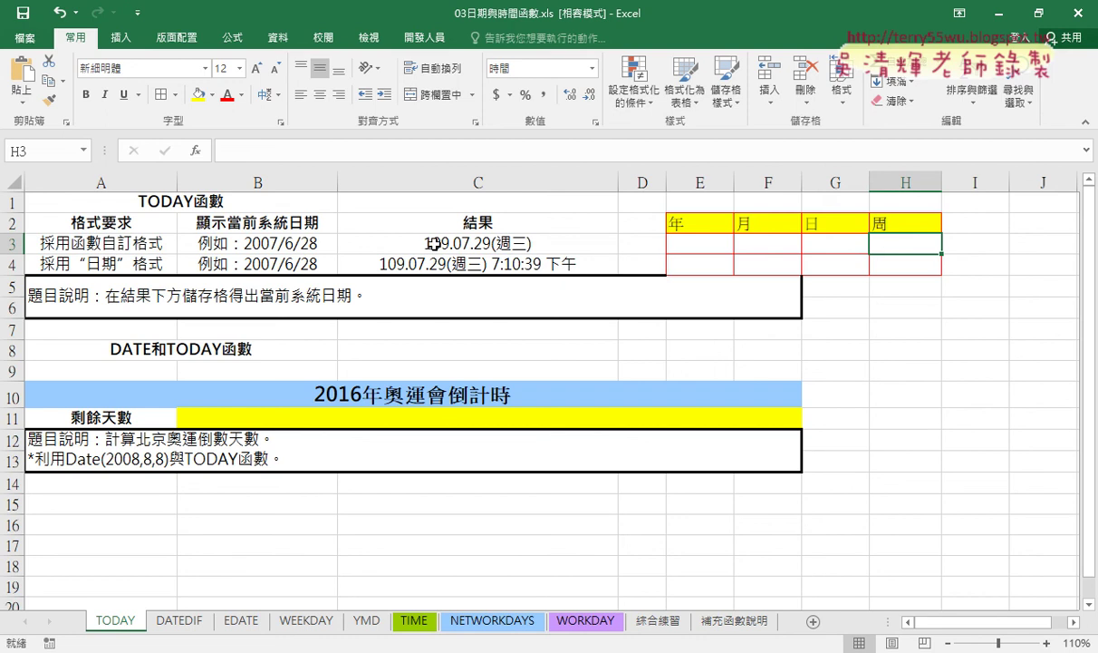
click(711, 240)
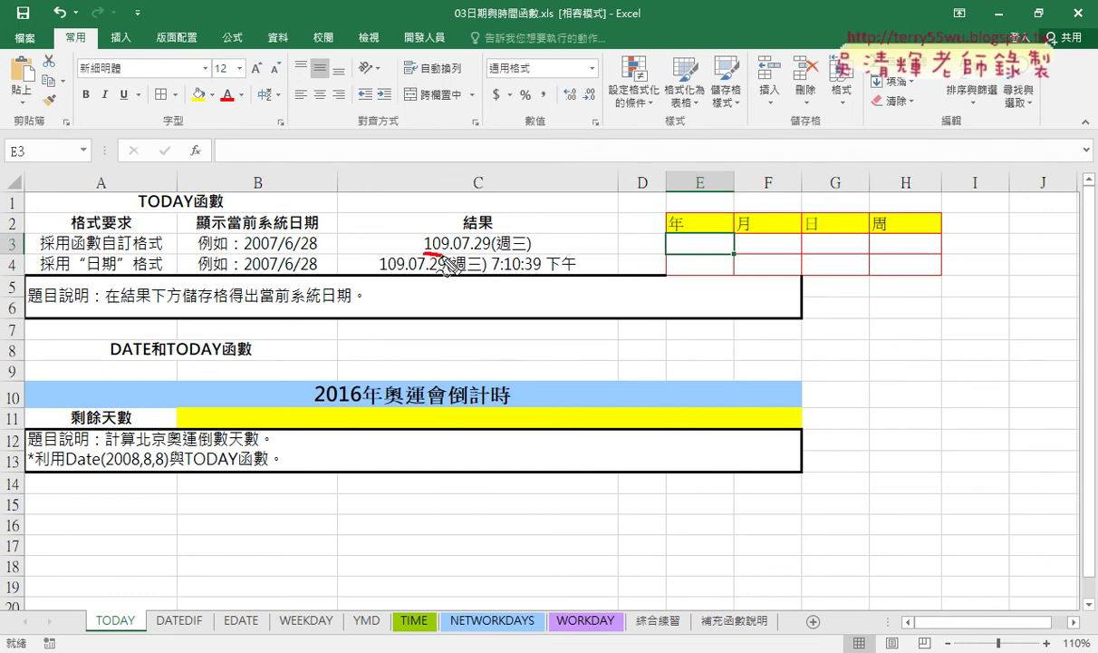
Step: Mark the year and day parts of C3's date, then highlight the E2:H2 headers and return to E3
drag(423, 255, 467, 256)
drag(479, 255, 521, 257)
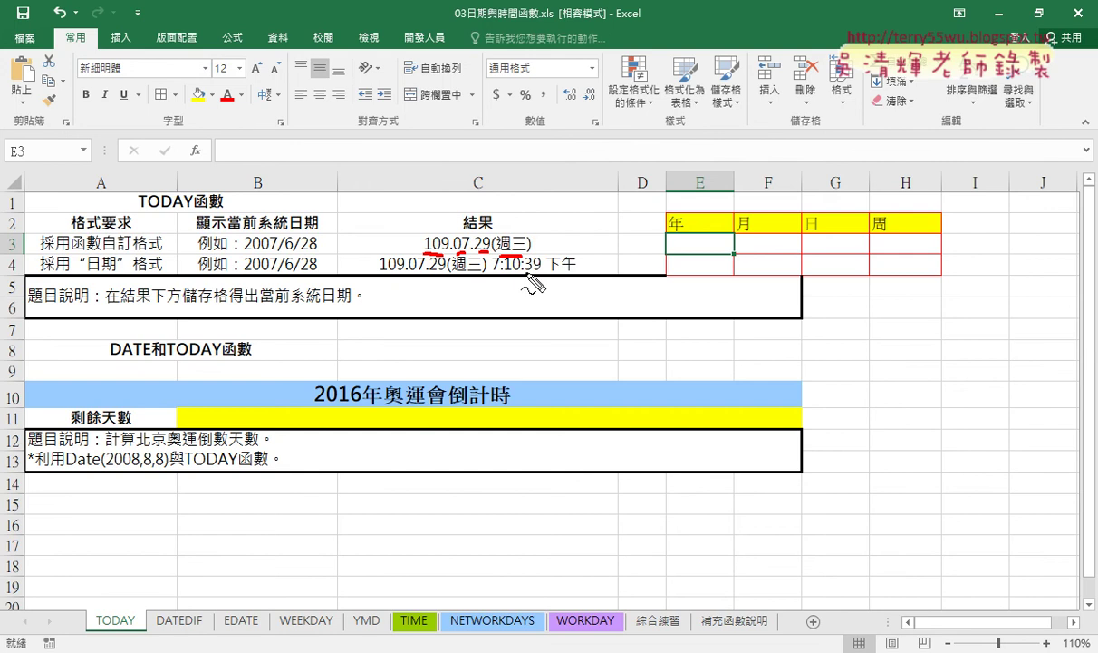
key(Escape)
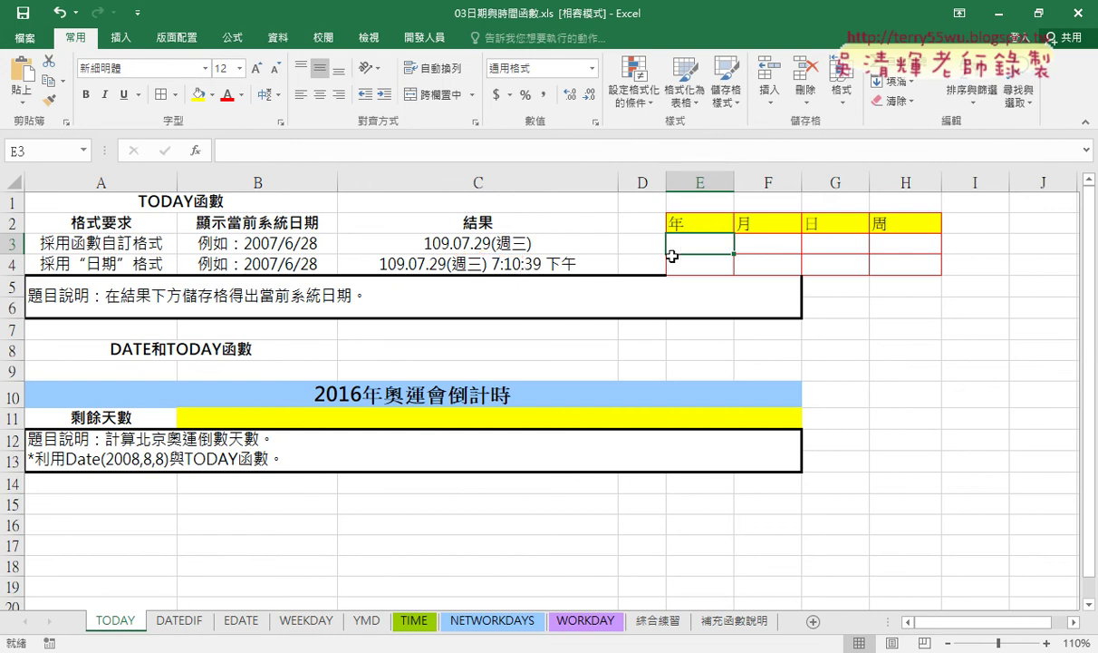
drag(725, 243, 890, 245)
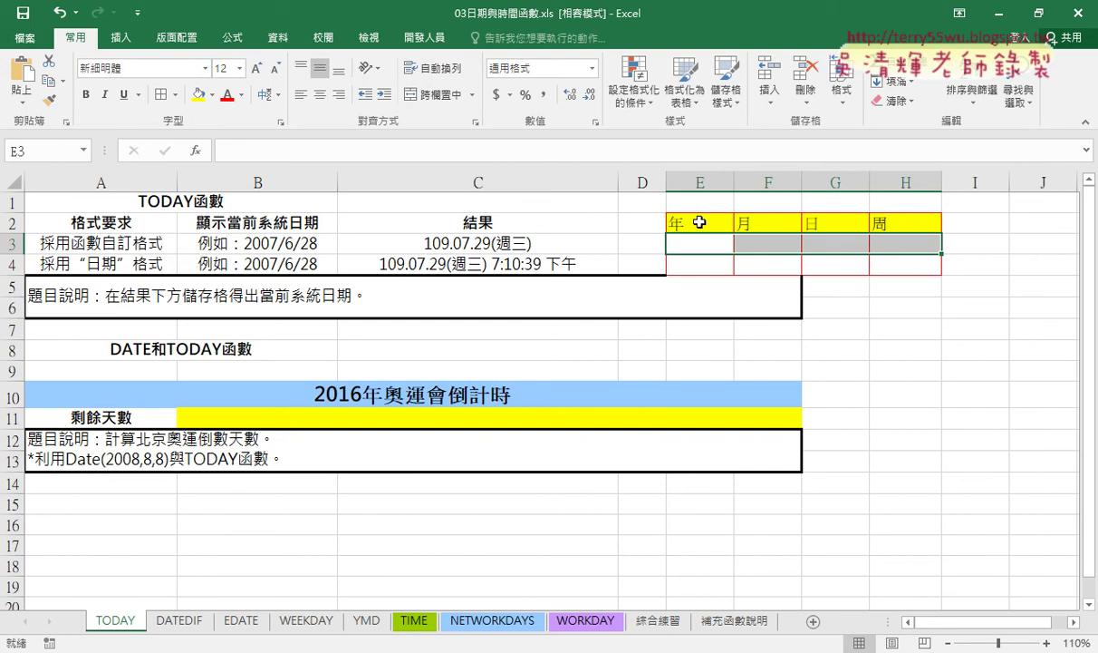
drag(694, 222, 899, 225)
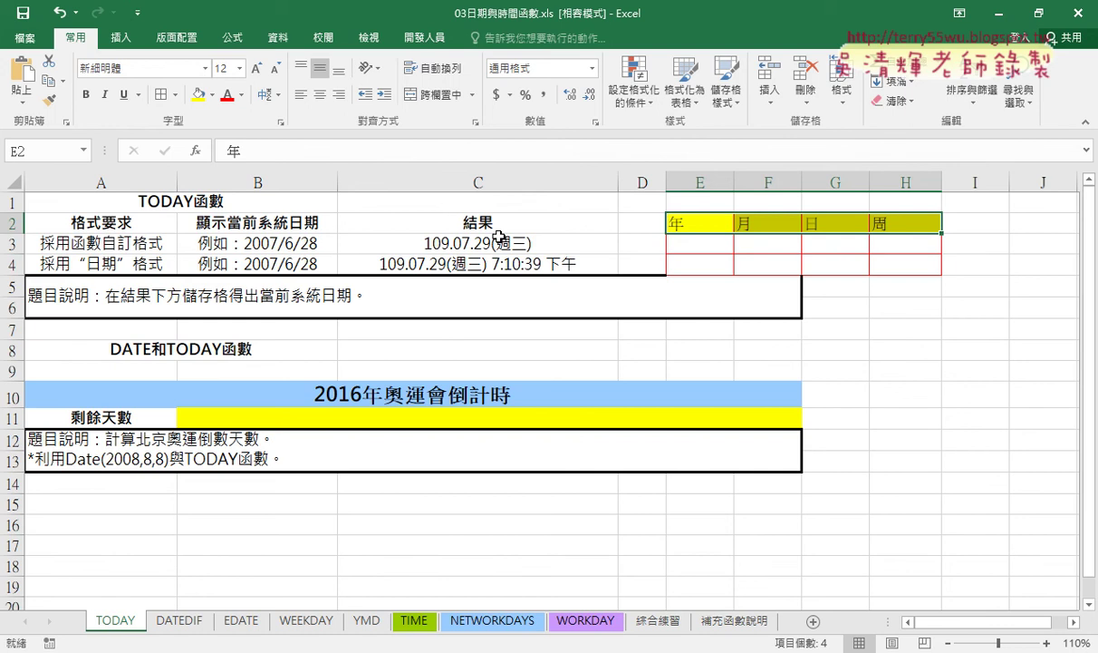
click(689, 244)
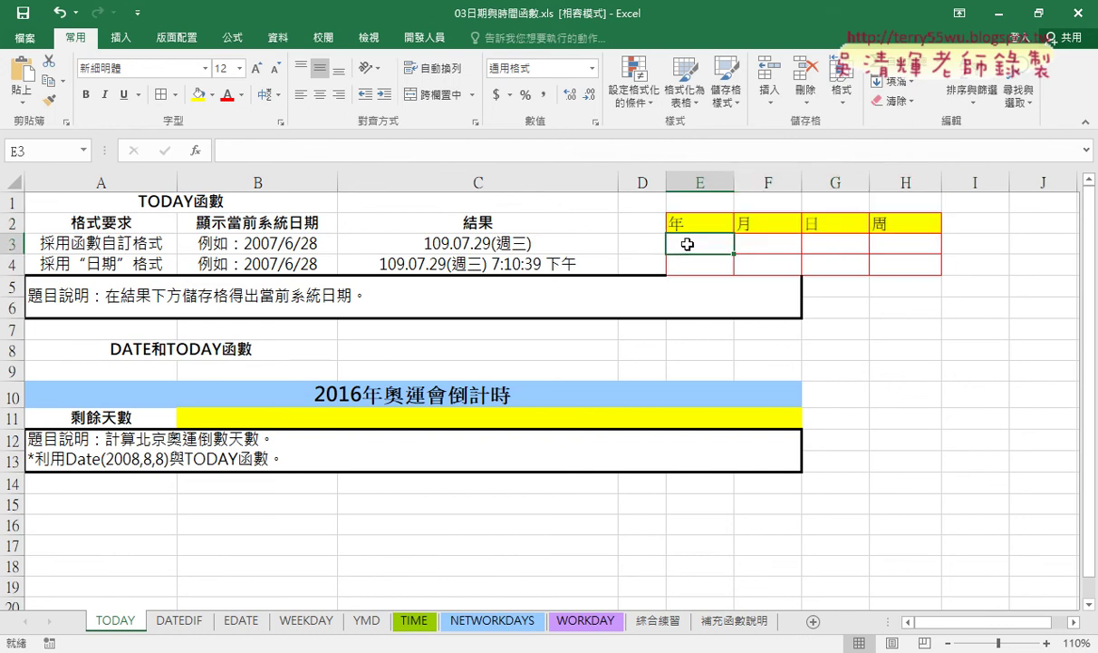
Step: Try a LEFT(C3,3) formula from the Text functions in E3, then delete it
click(198, 156)
click(852, 151)
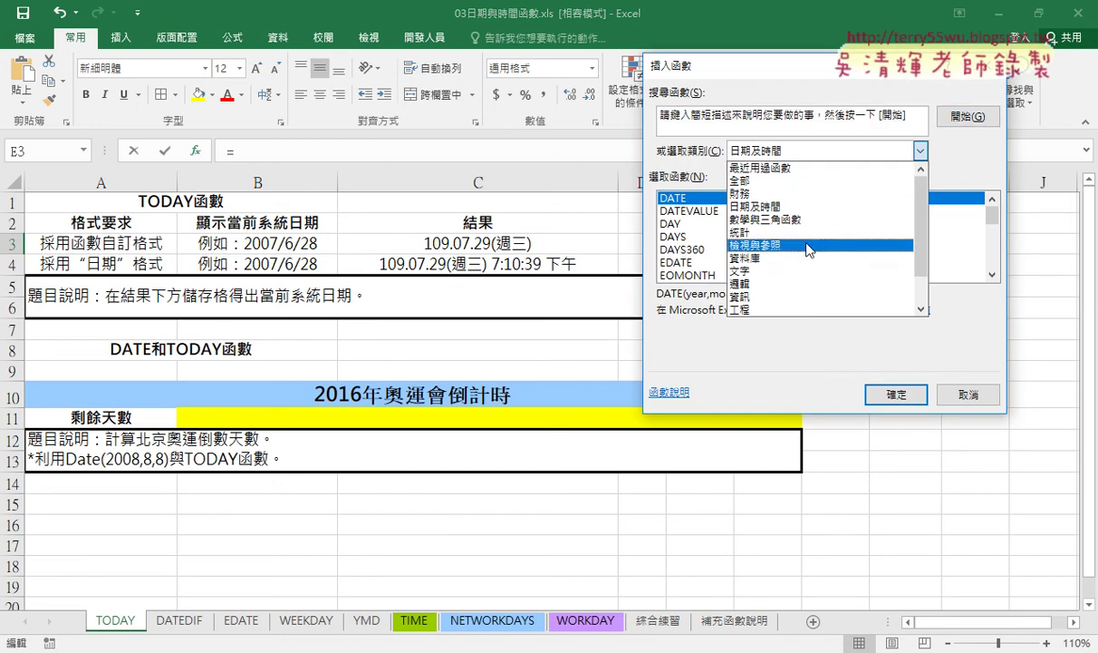
click(807, 270)
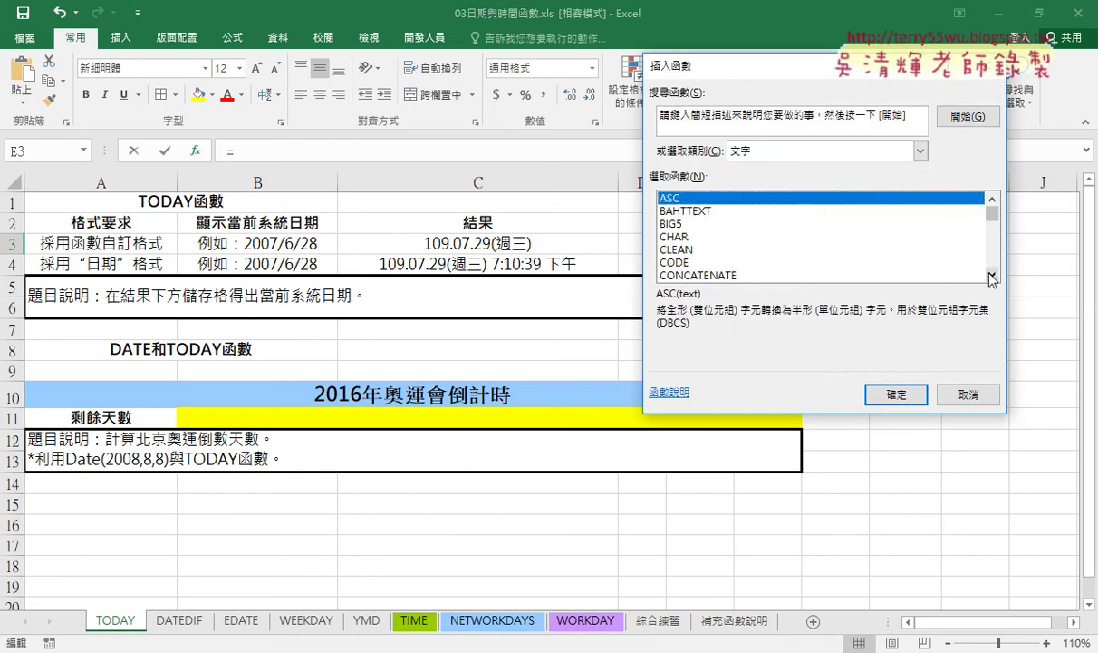
scroll(991, 278, down, 3)
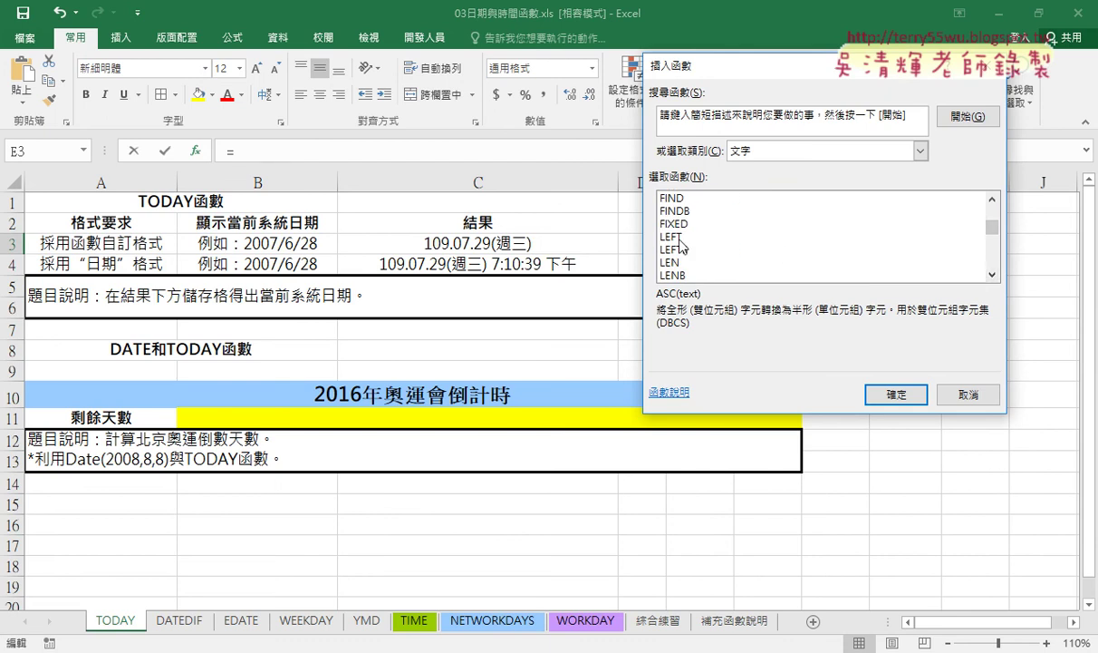
double_click(671, 237)
click(472, 244)
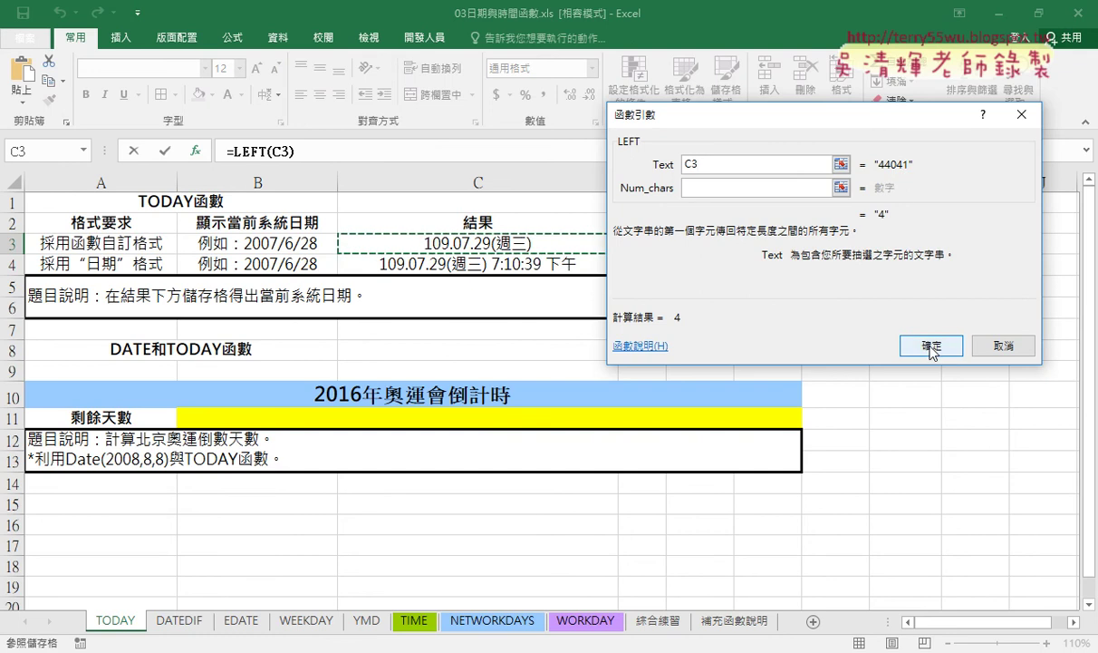
click(717, 186)
text(3)
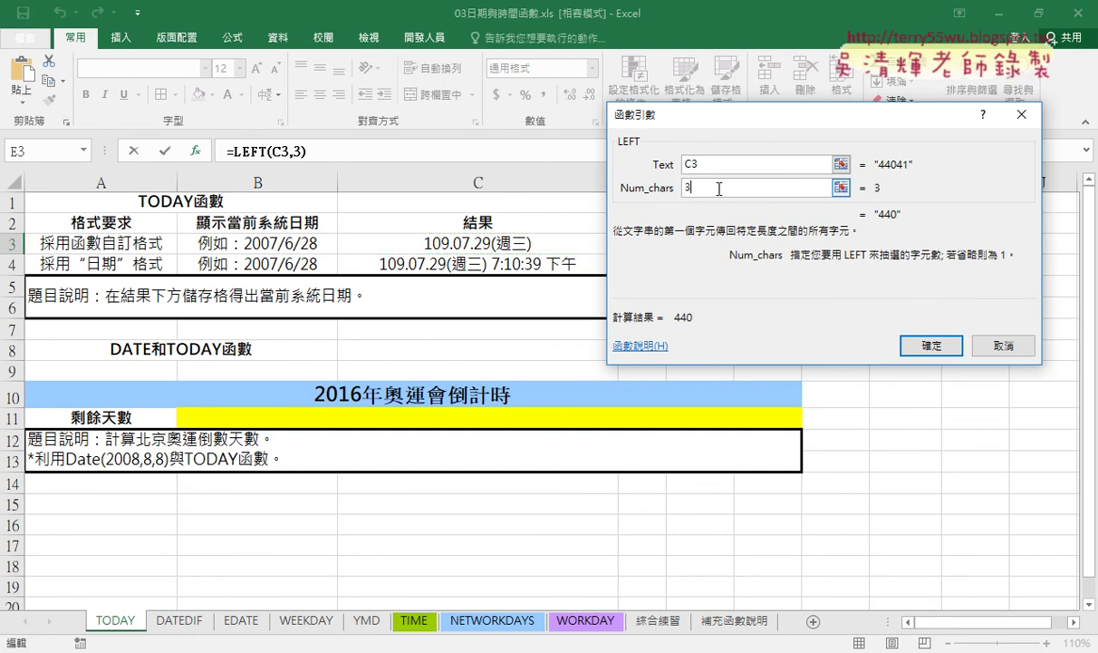
click(932, 346)
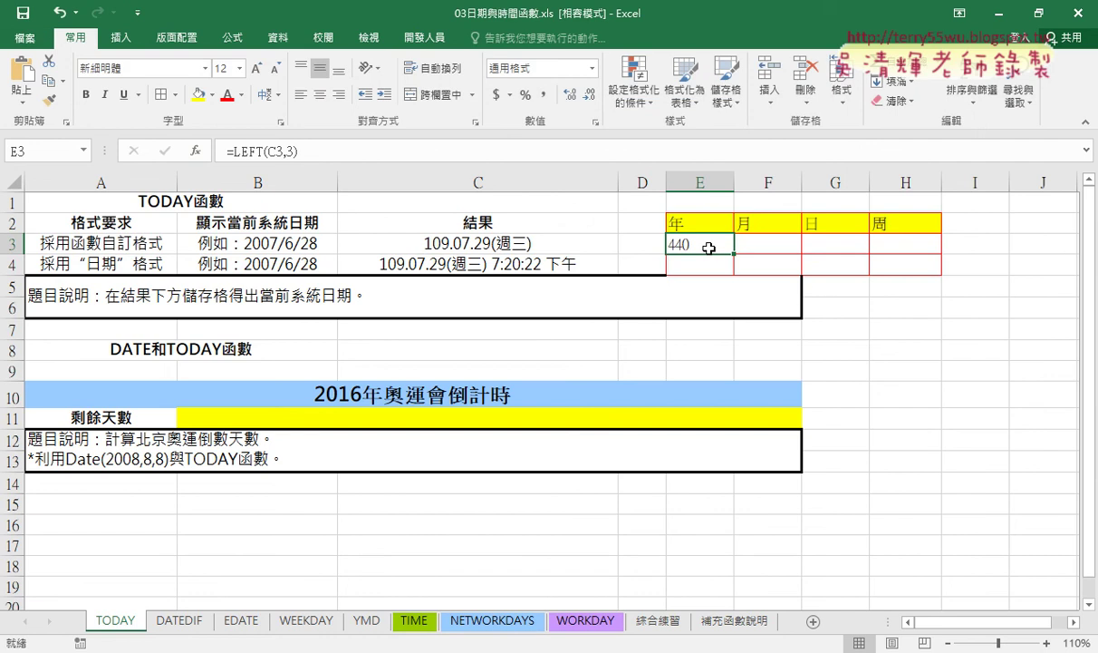
key(Delete)
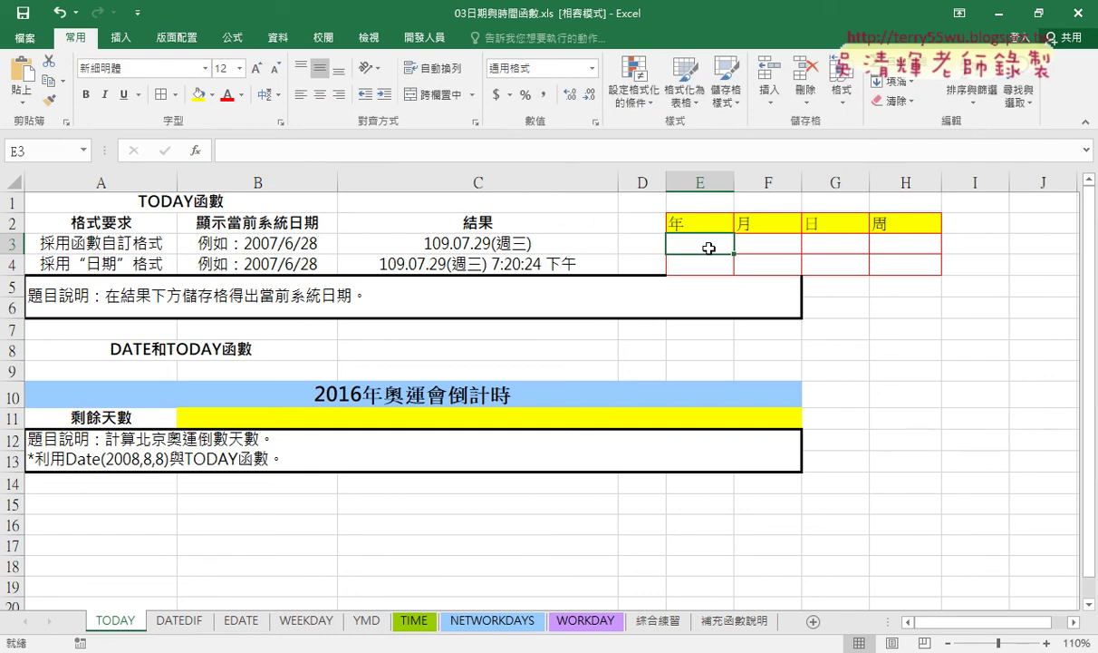
Step: Copy C3's custom number format code from Format Cells without changing it, then select E3
click(451, 242)
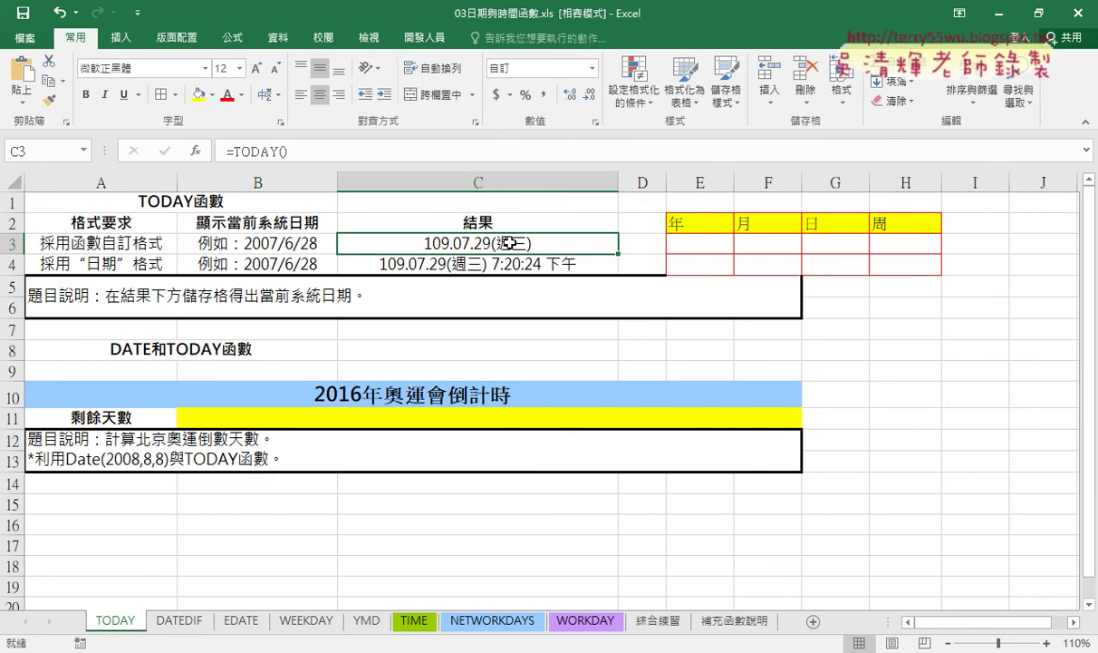
right_click(469, 241)
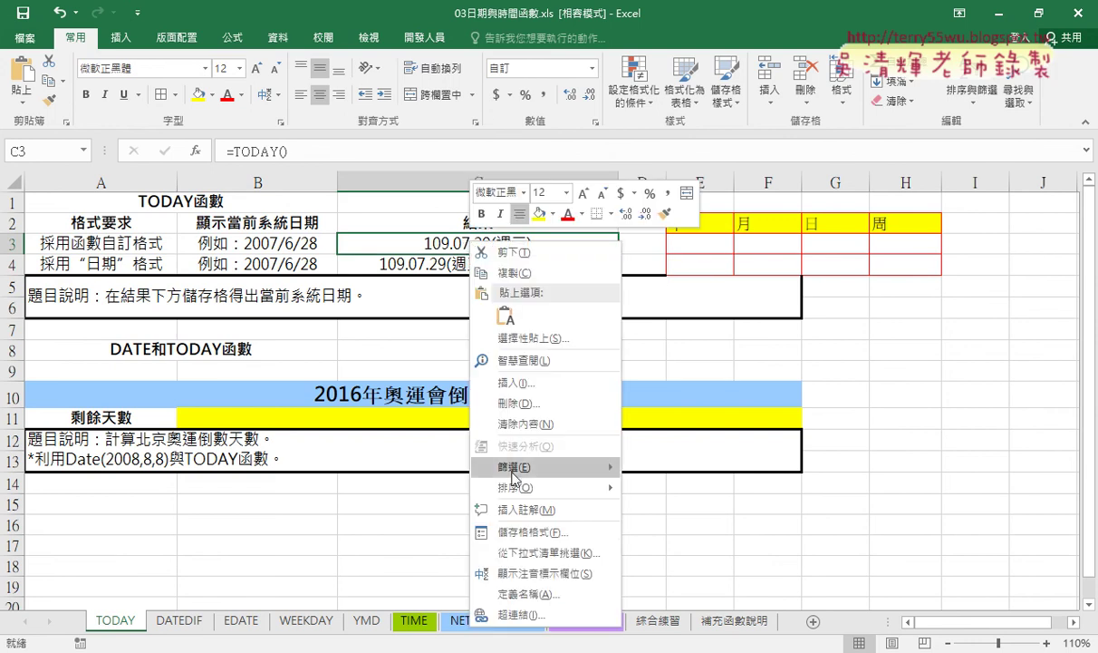
click(539, 534)
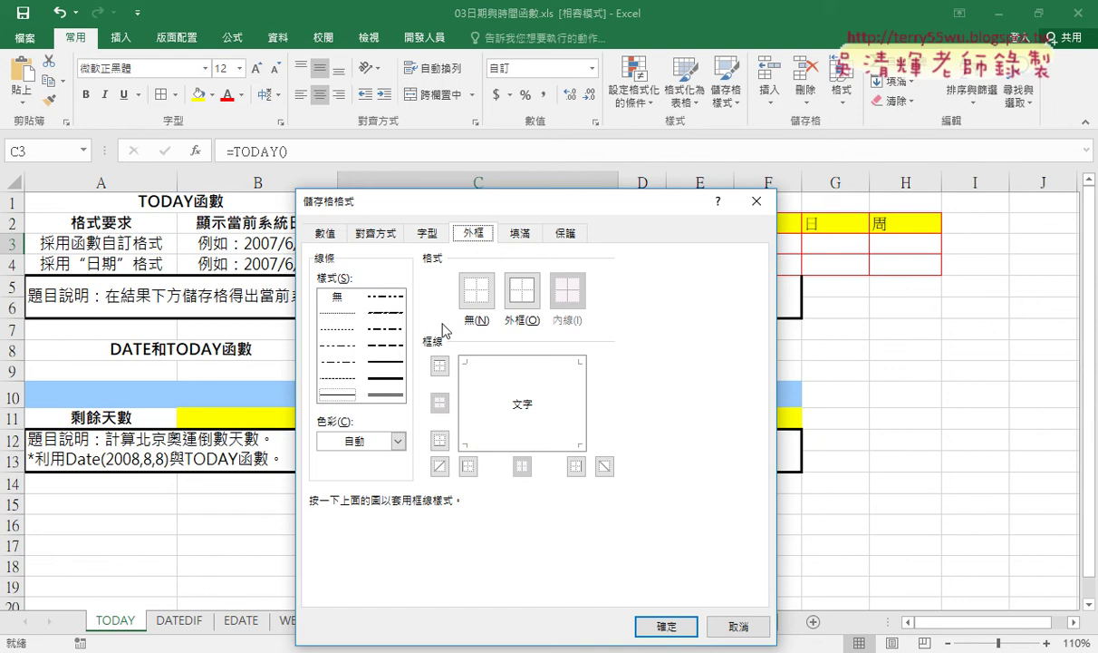
click(321, 228)
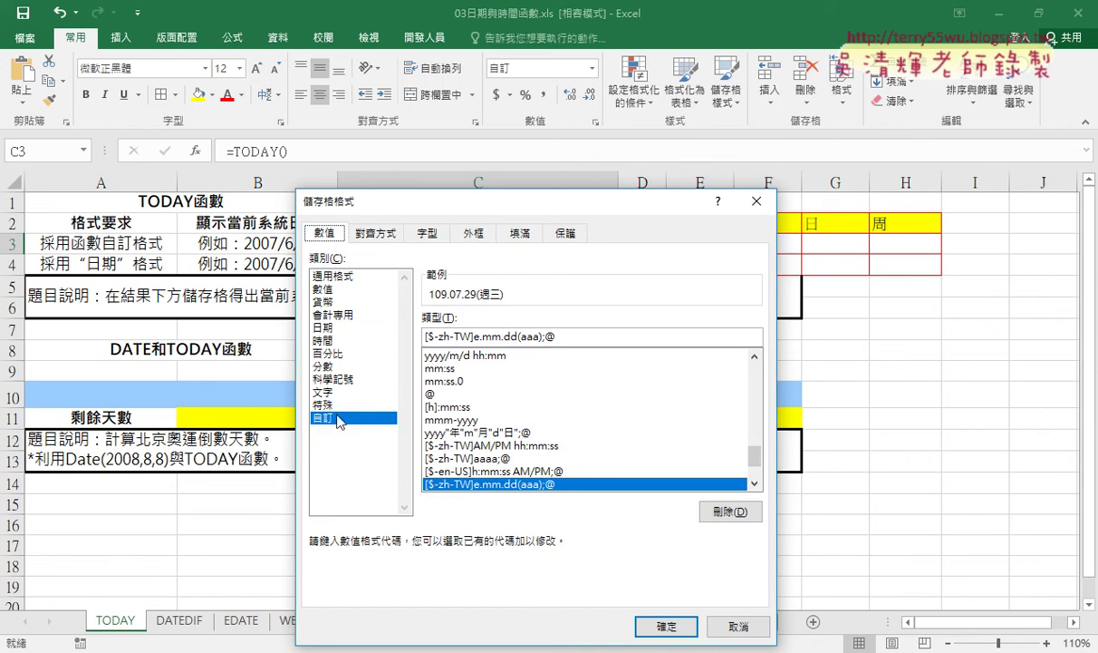
drag(568, 337, 372, 343)
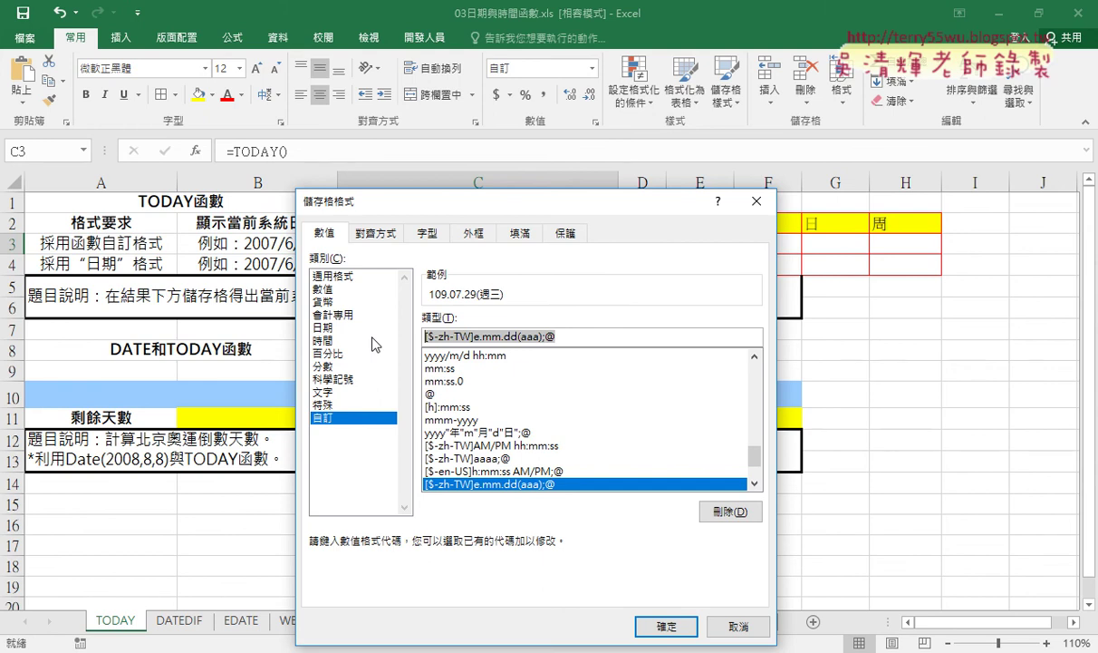
right_click(493, 340)
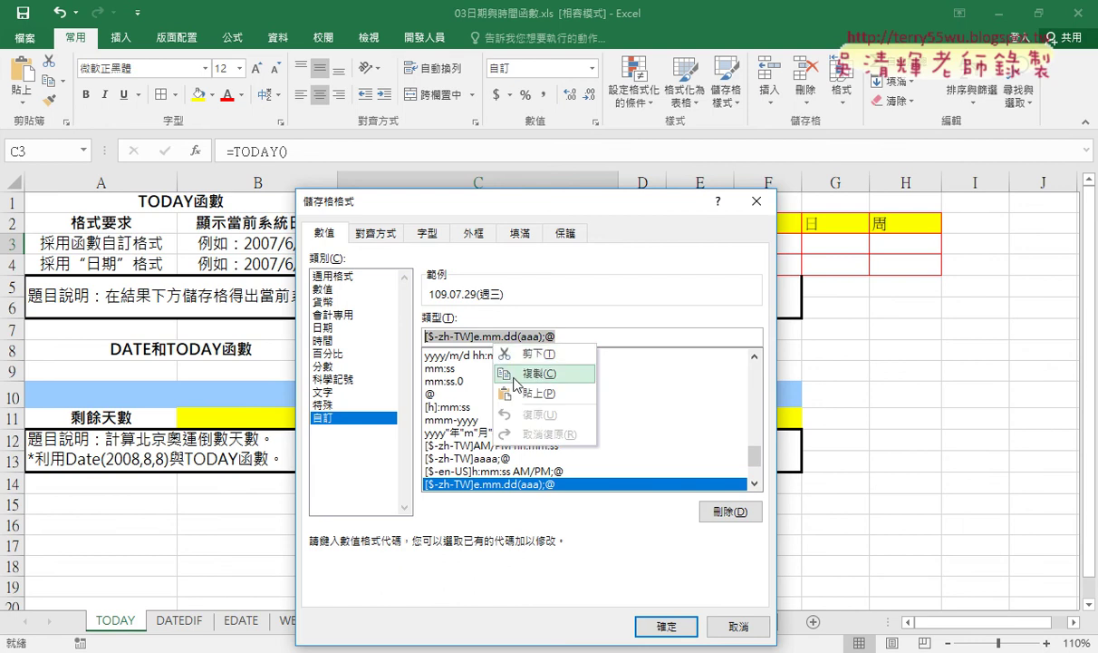
click(526, 373)
click(750, 623)
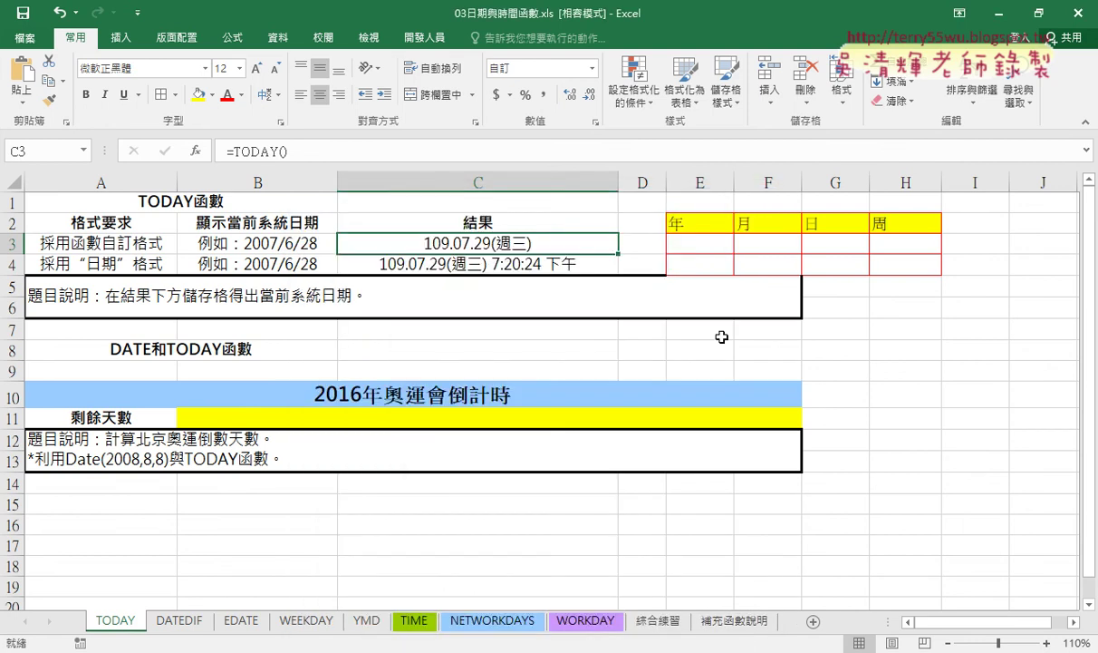
click(704, 242)
Step: Enter =TEXT(C3,"[$-zh-TW]e.mm.dd(aaa);@") in E3, giving 109.07.29(週三)
click(195, 153)
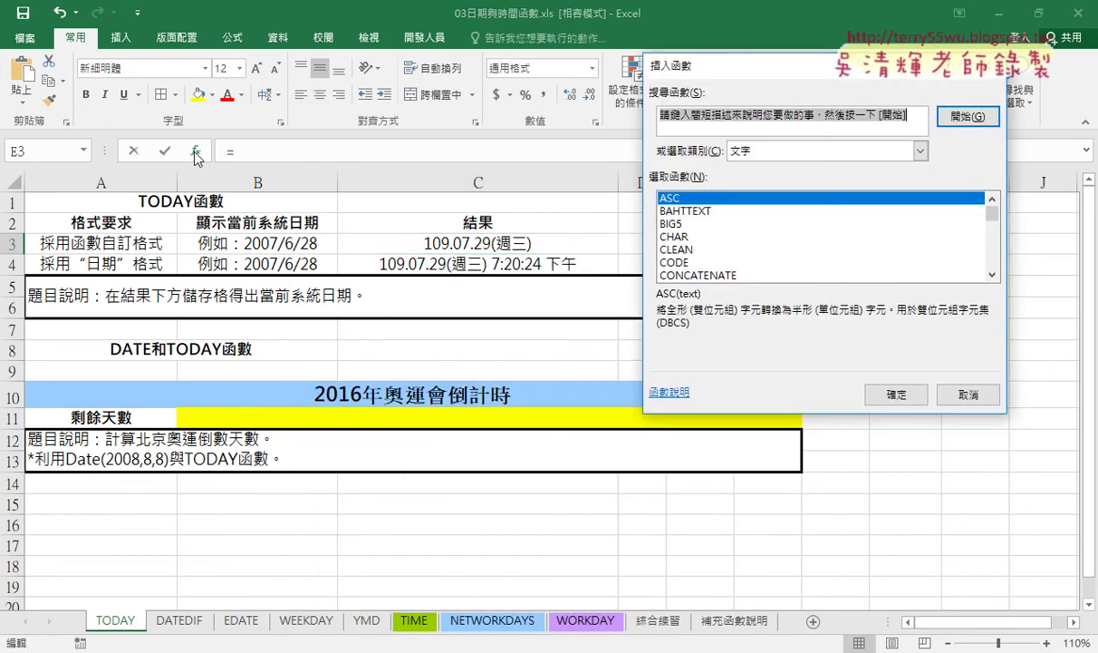
click(992, 273)
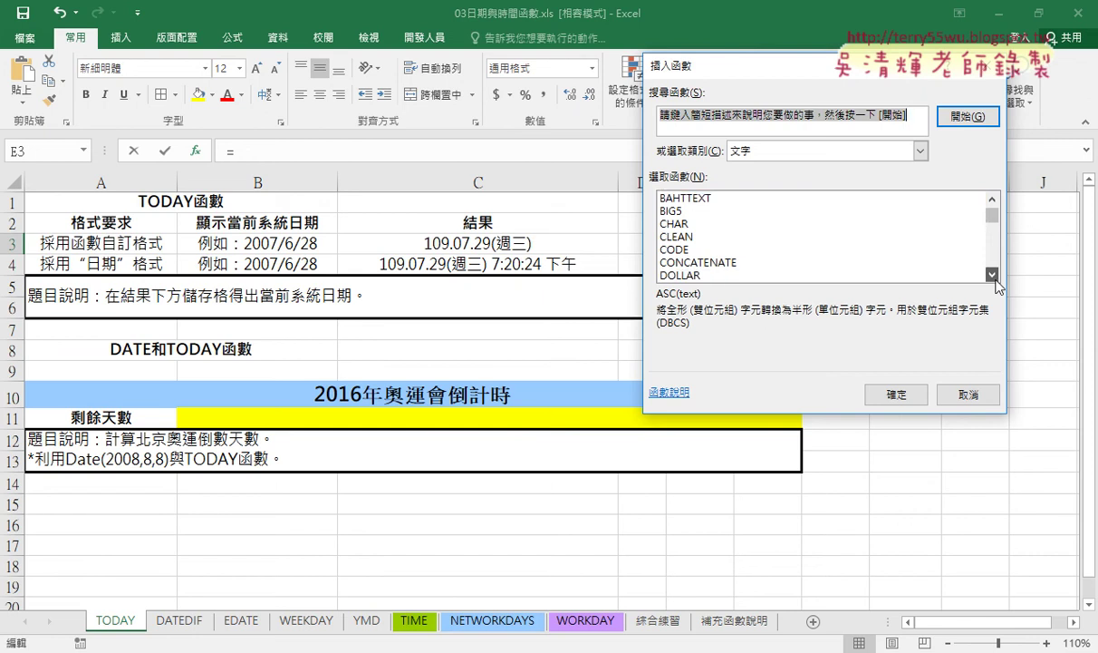
drag(995, 277, 994, 278)
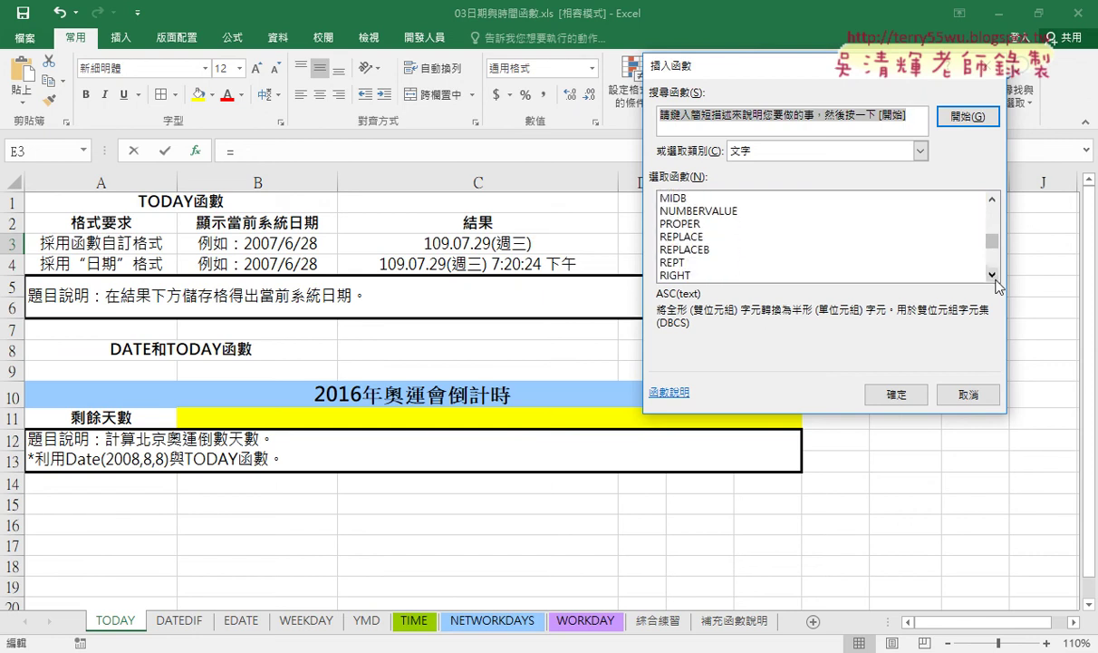
drag(996, 281, 996, 281)
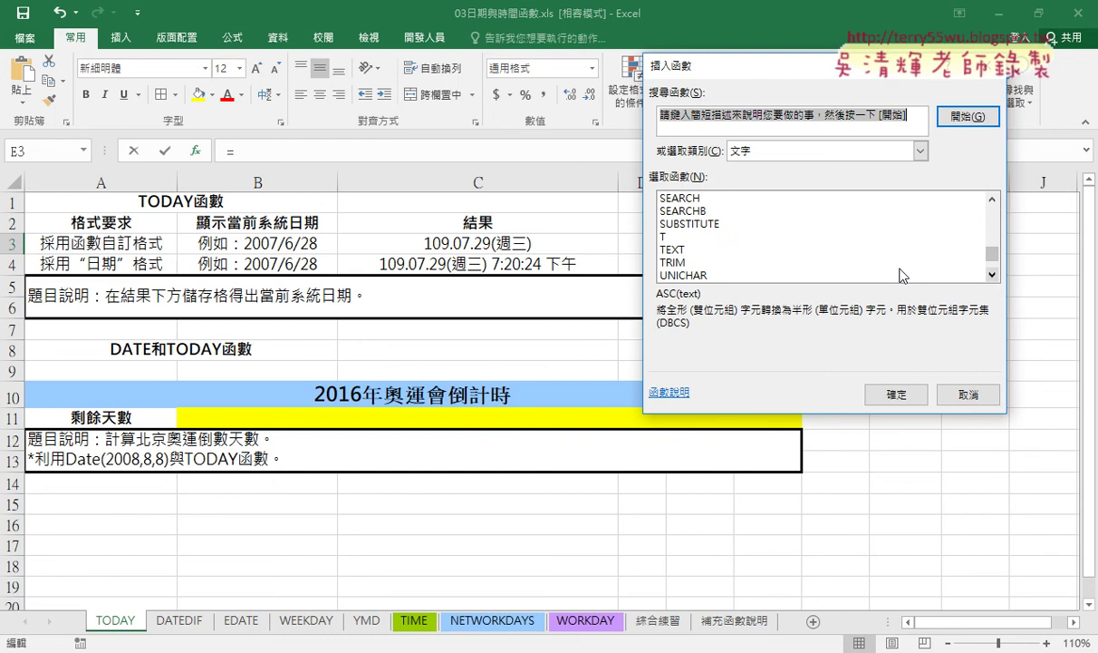
click(722, 256)
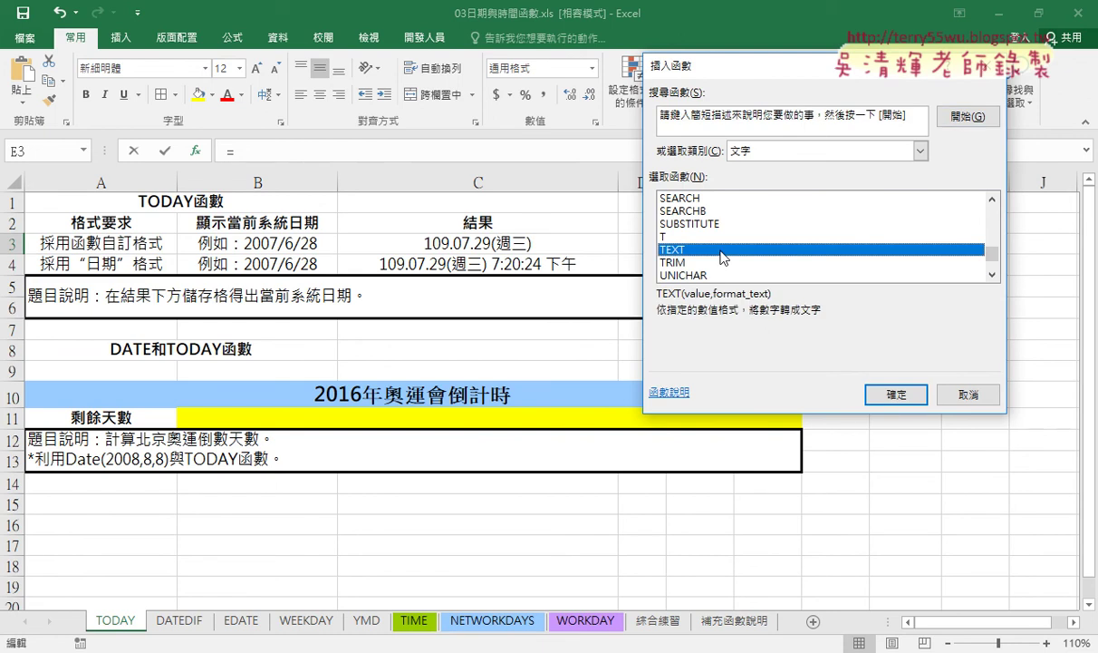
click(896, 394)
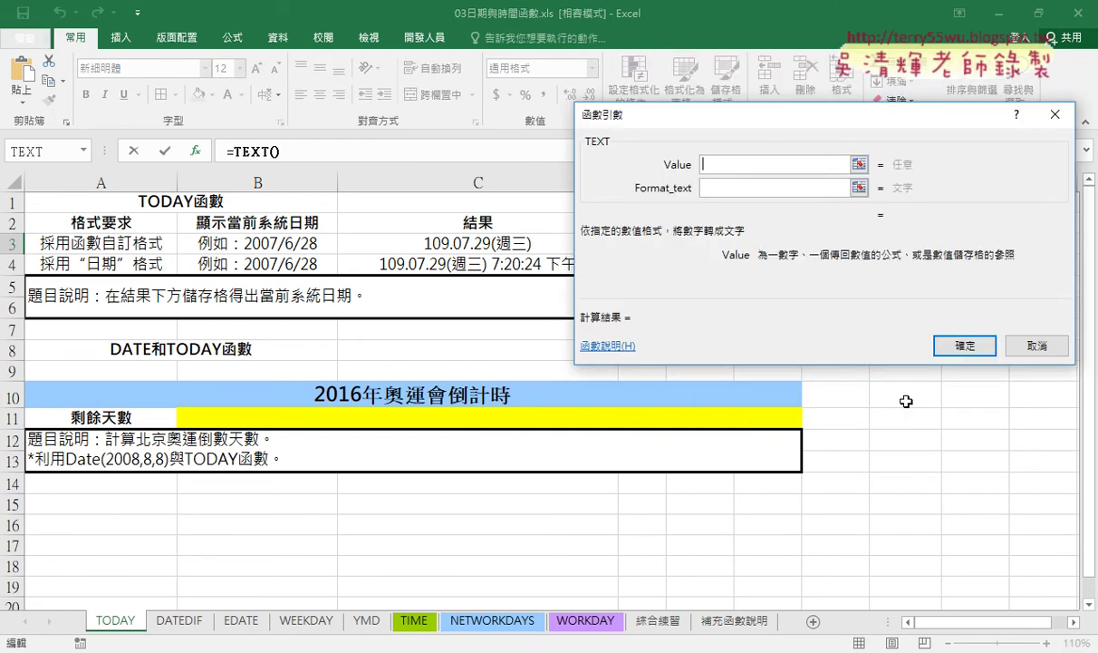
click(505, 243)
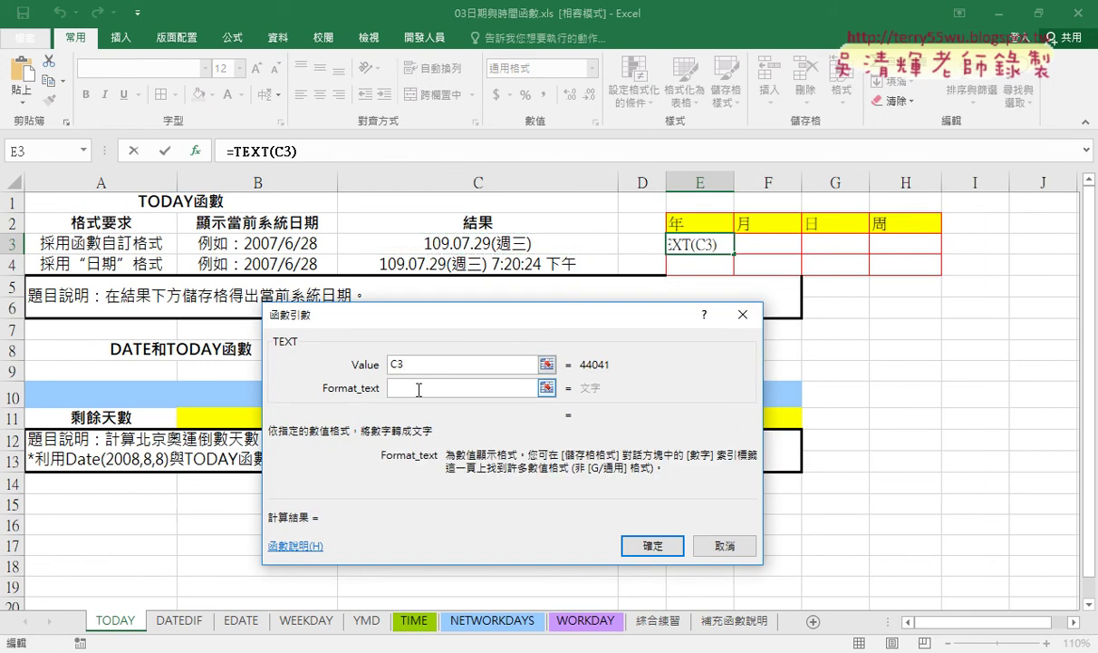
text("")
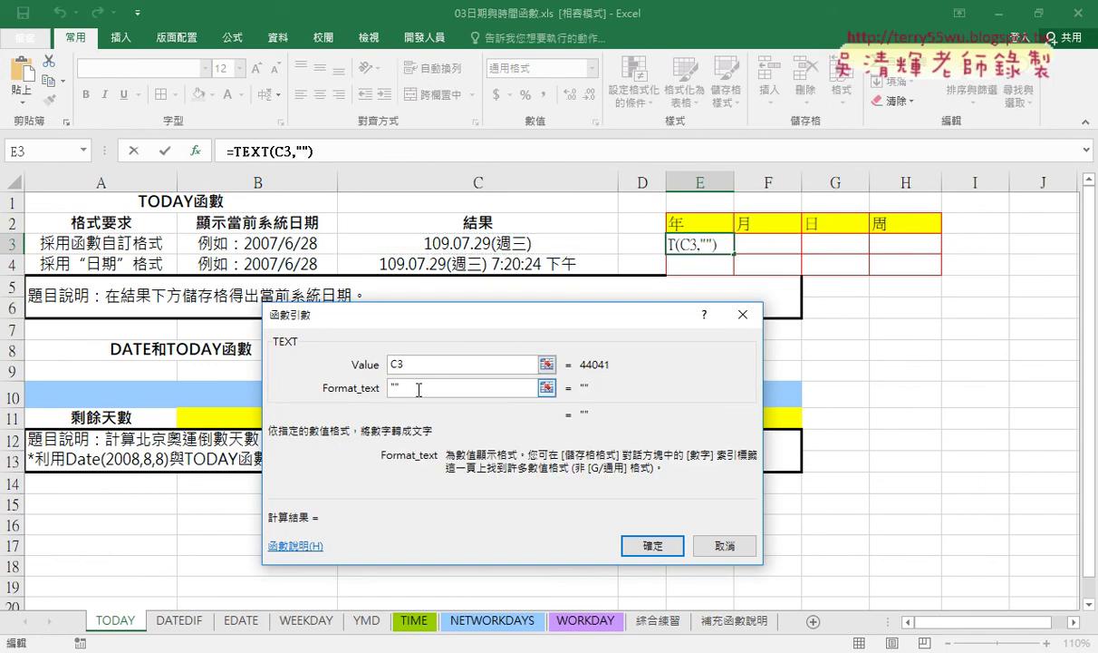
key(ctrl+v)
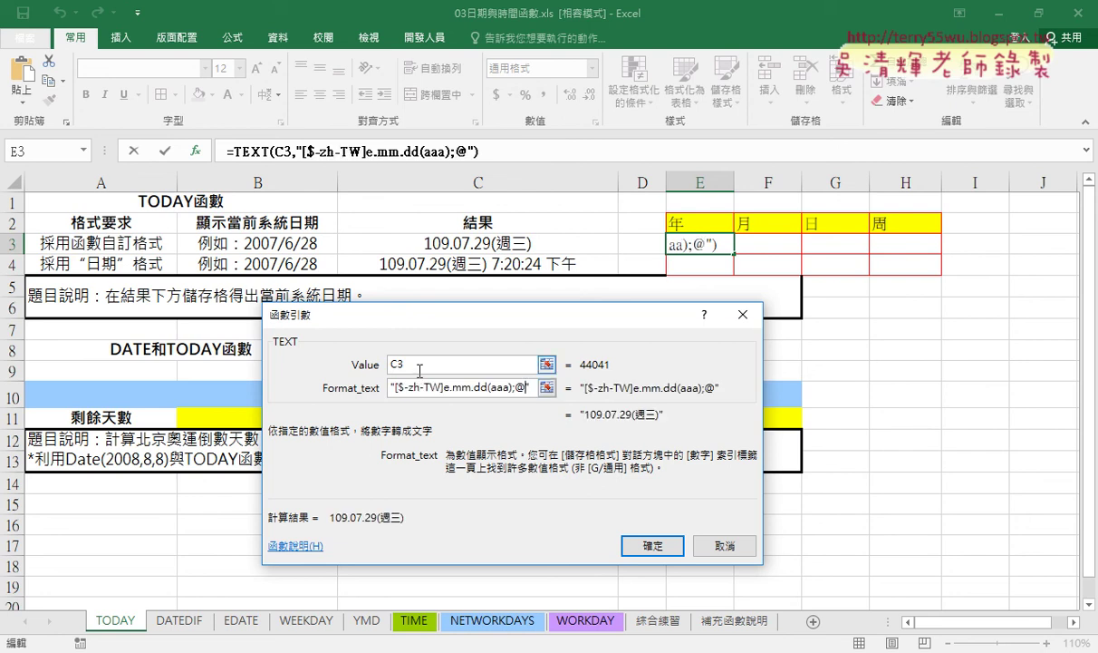
double_click(396, 364)
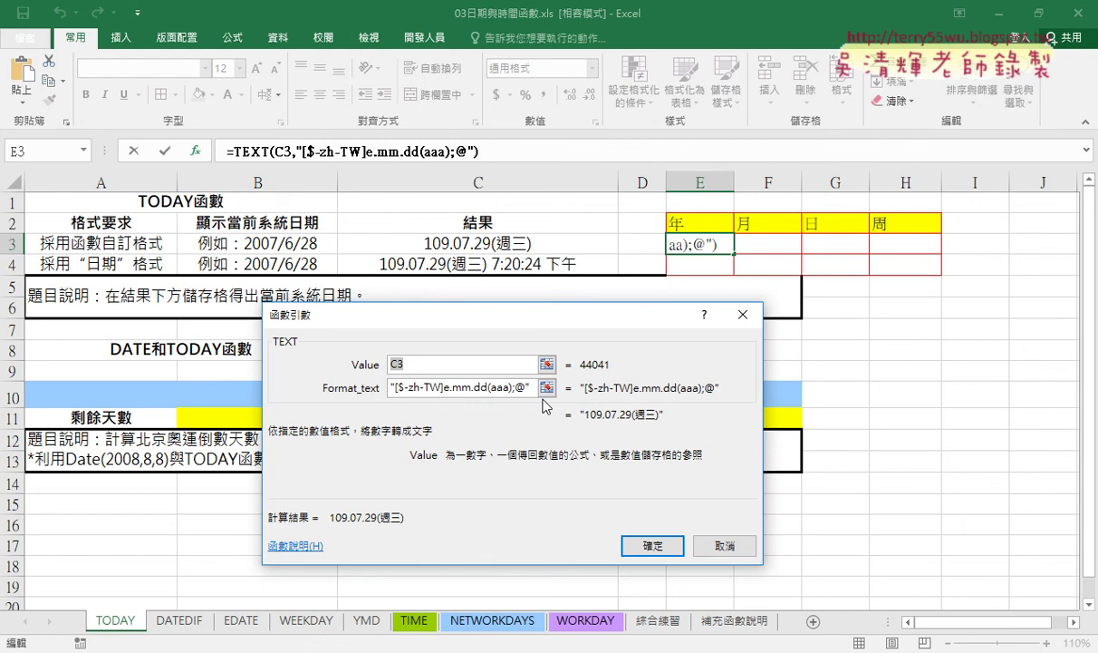
click(650, 545)
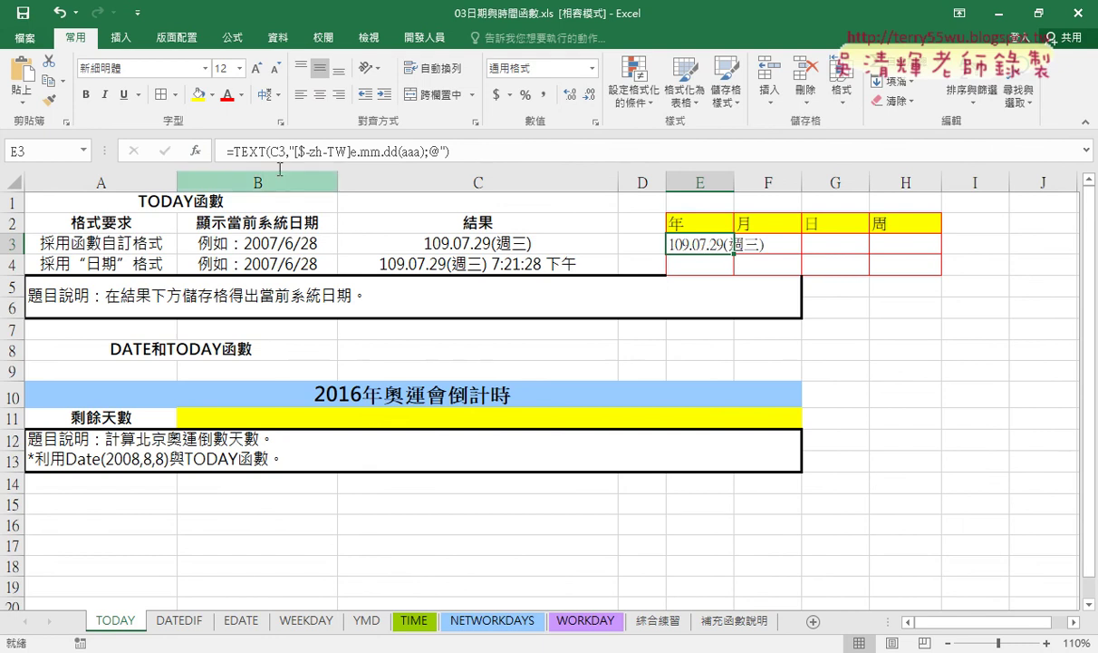
drag(228, 151, 425, 153)
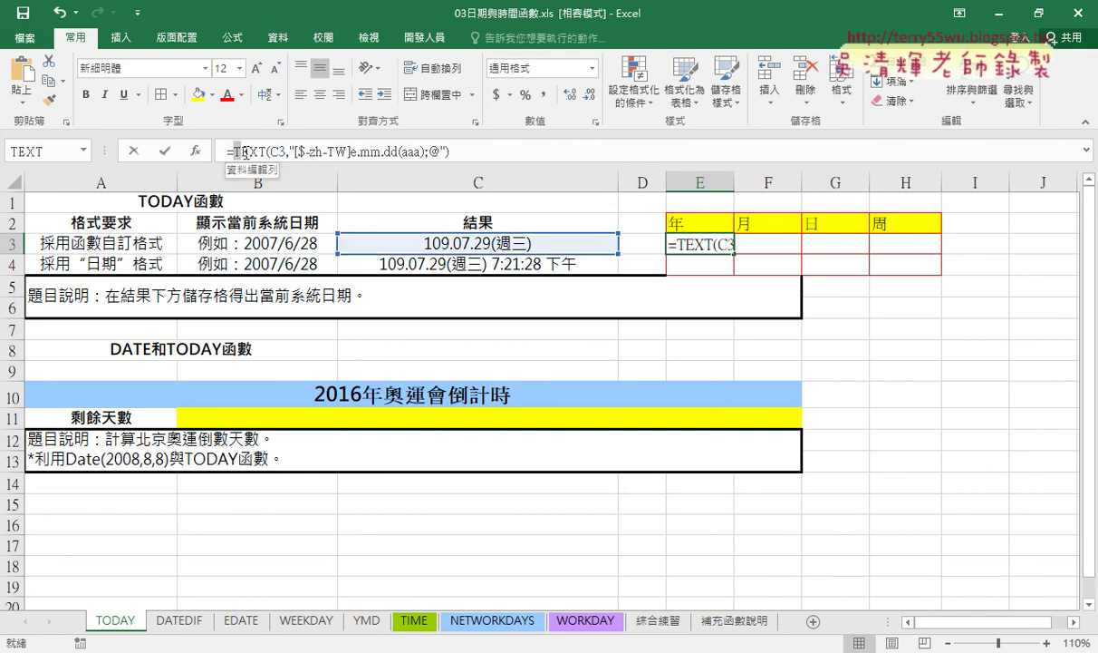
Step: Cut the TEXT formula out of E3 and insert the LEFT function instead
right_click(425, 153)
click(453, 165)
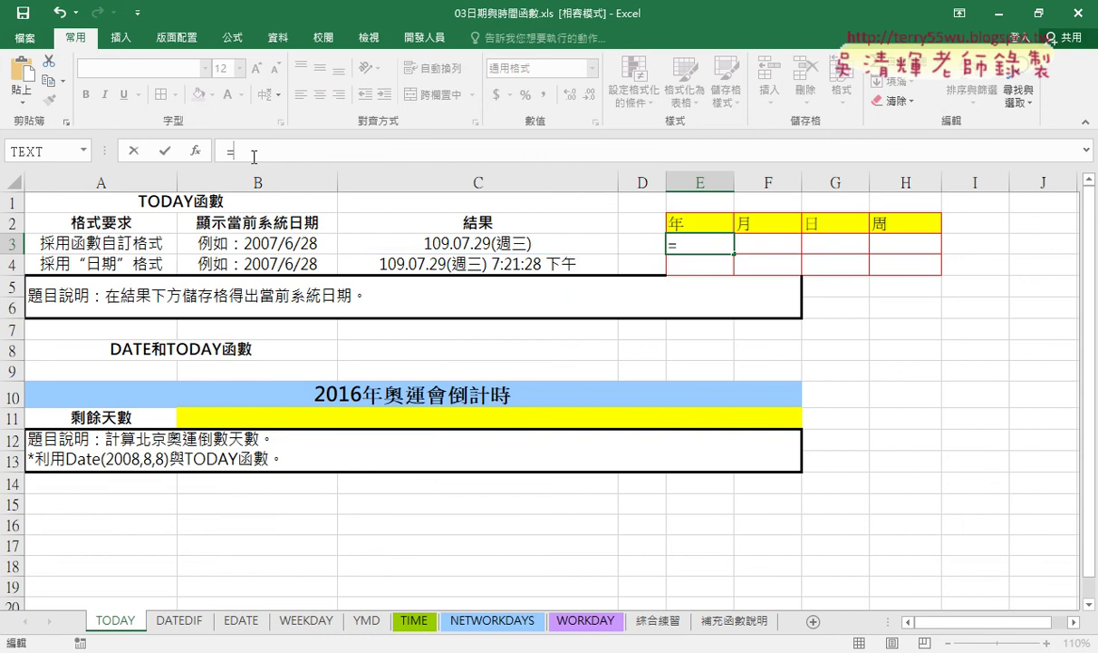
click(195, 150)
drag(411, 275, 456, 132)
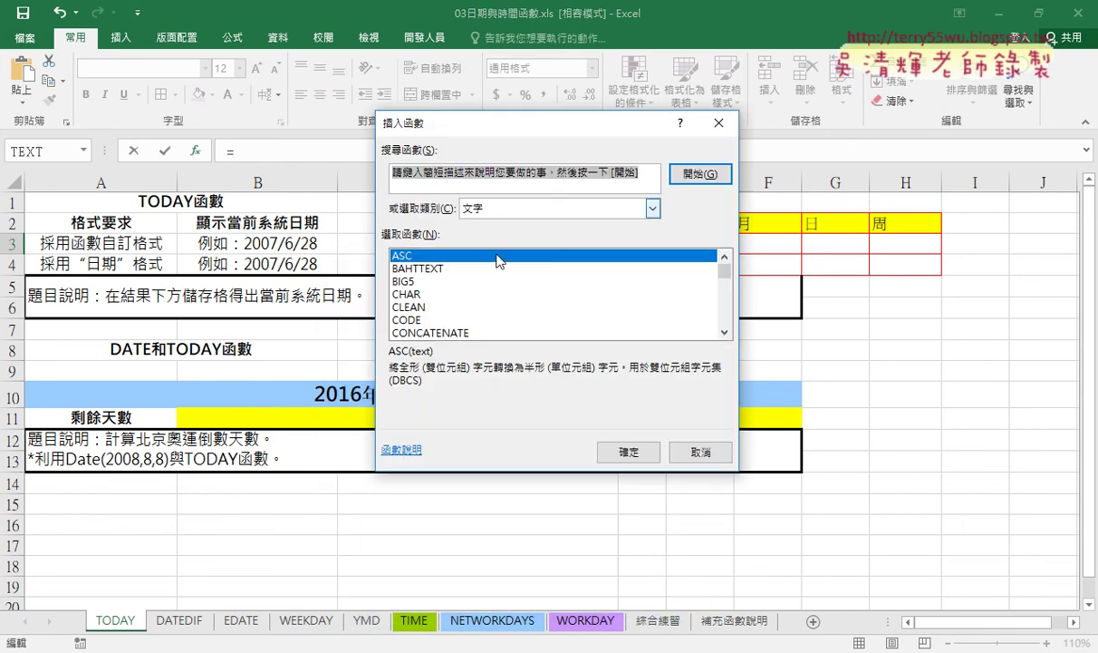
click(724, 334)
click(725, 333)
click(724, 333)
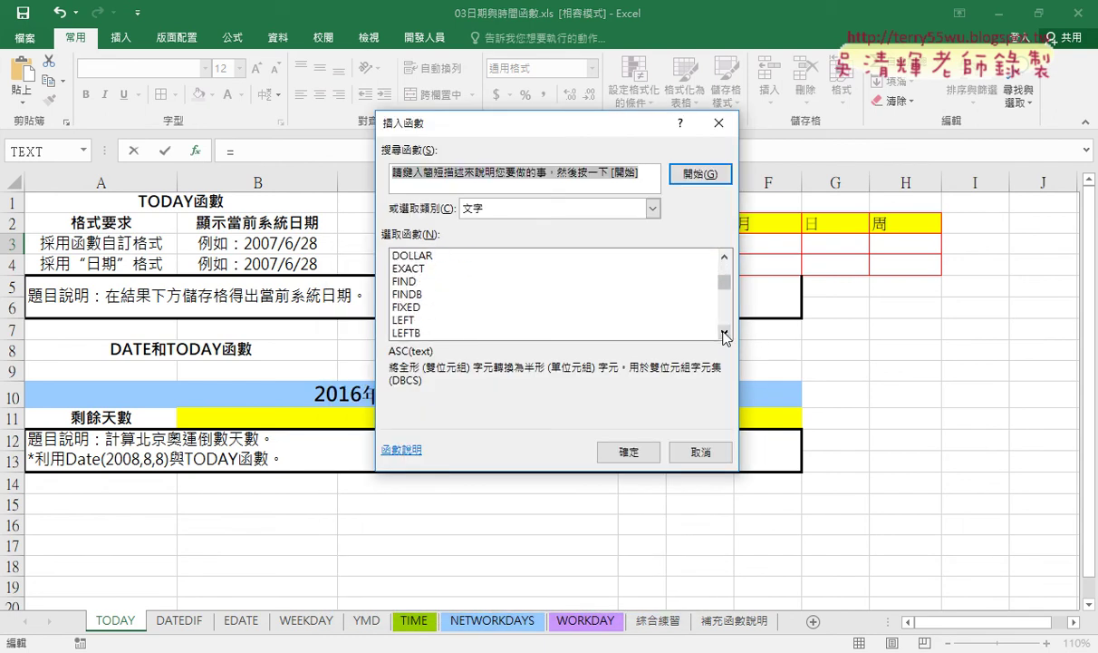
click(725, 334)
key(Escape)
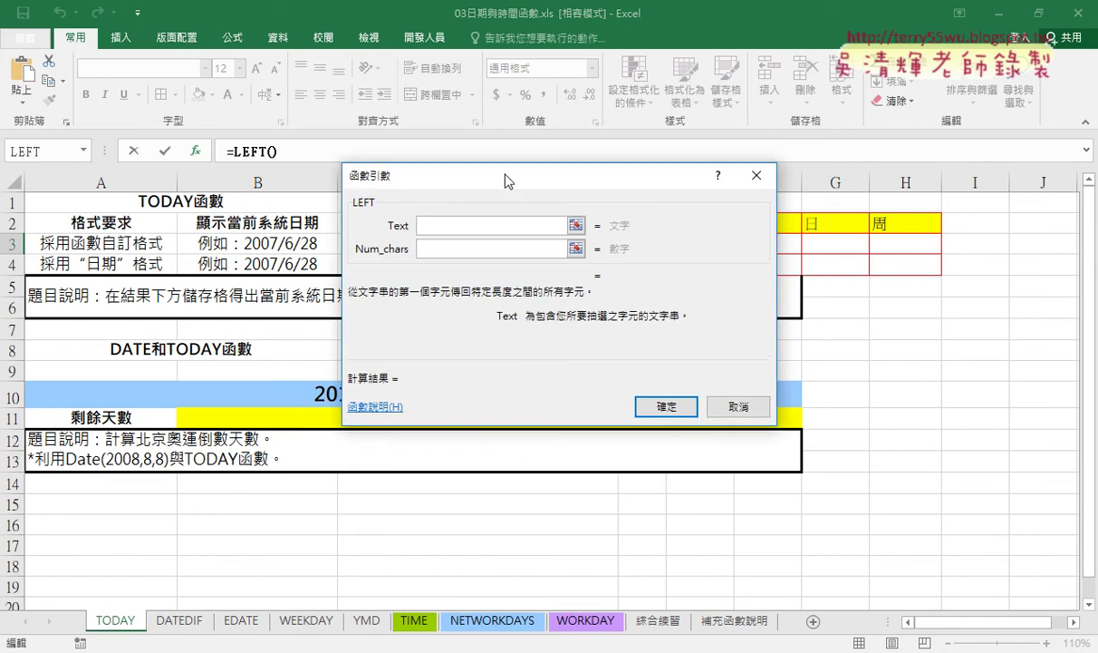
Step: Paste the TEXT formula as LEFT's Text argument with 3 characters, so E3 shows 109
drag(505, 178, 593, 248)
right_click(513, 290)
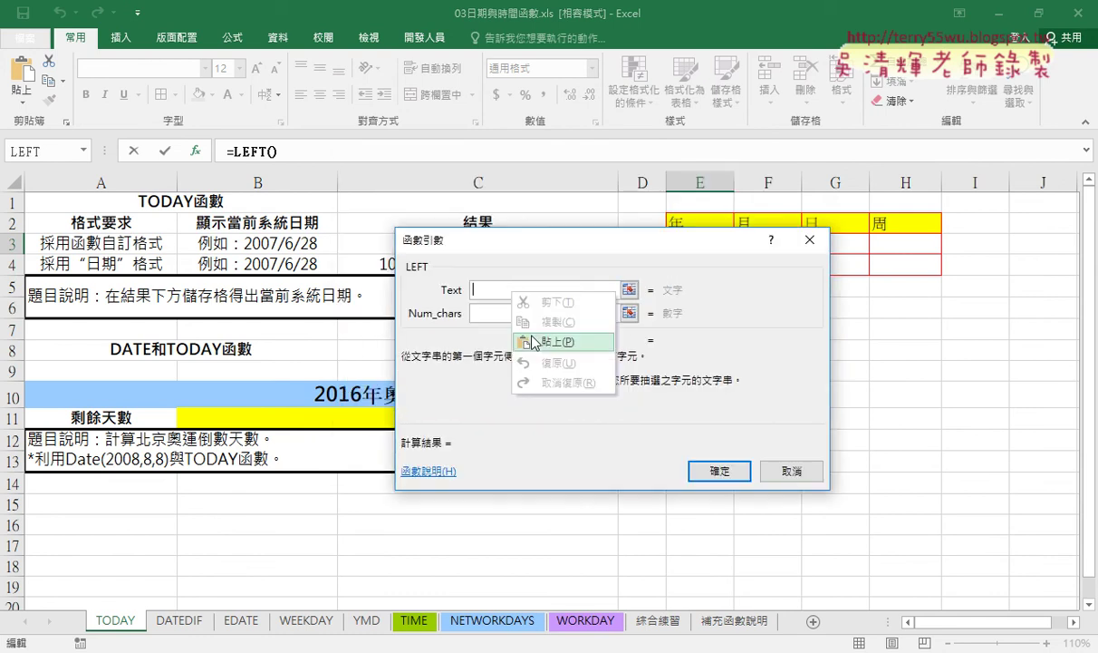
click(507, 324)
click(492, 311)
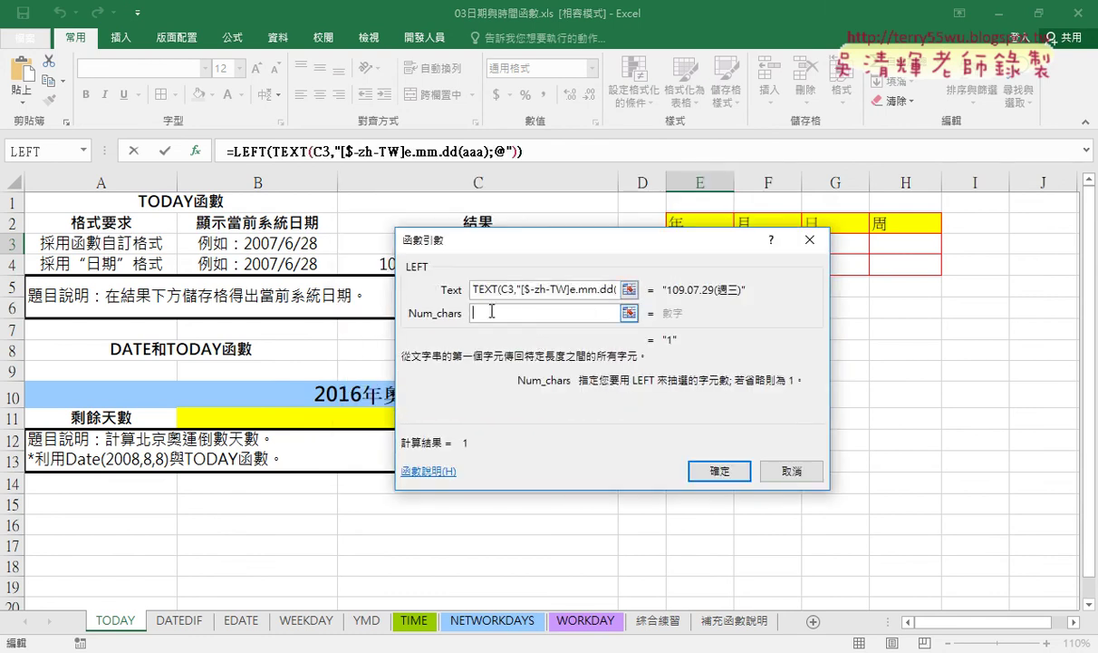
text(,3)
click(723, 473)
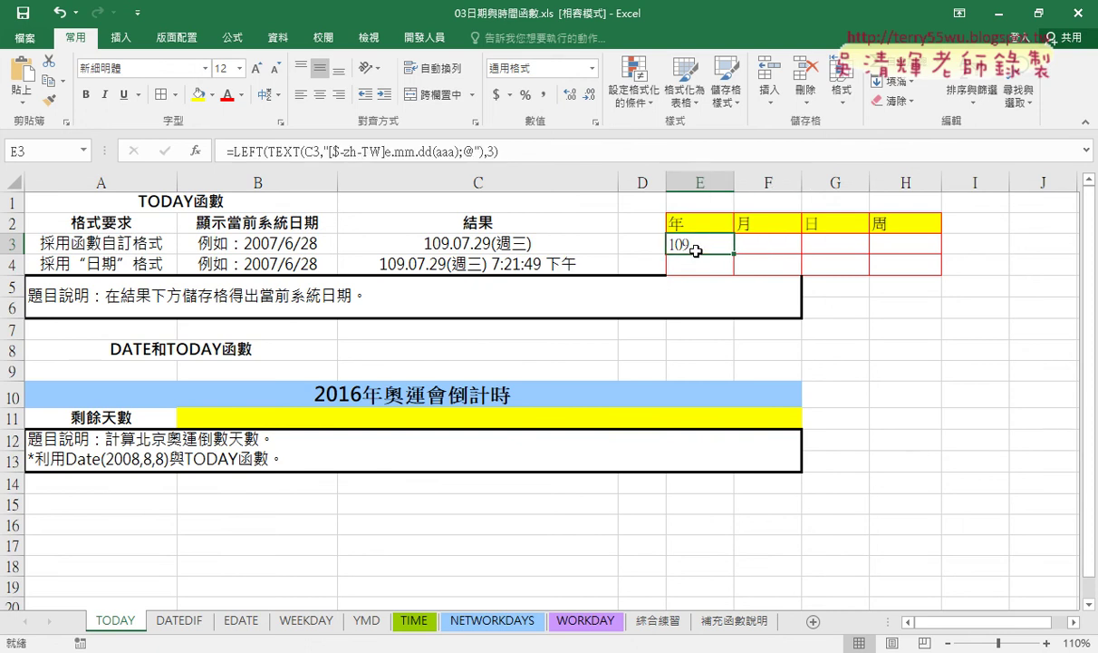
Step: Copy E3's LEFT formula from the formula bar and move to F3
drag(527, 152, 227, 151)
right_click(268, 151)
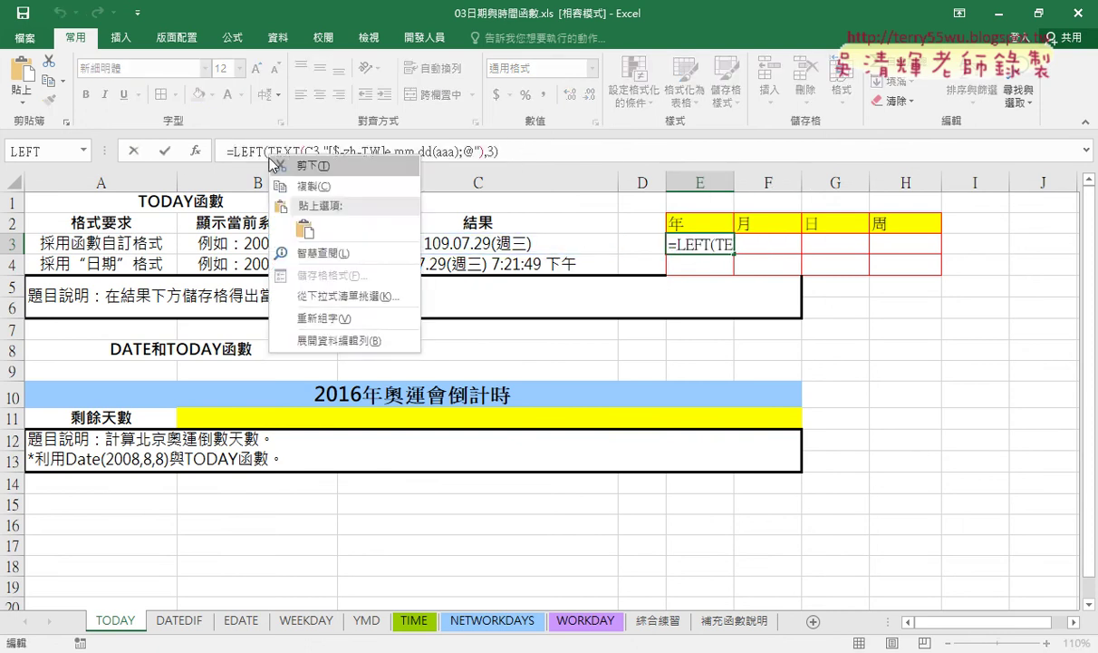
click(290, 113)
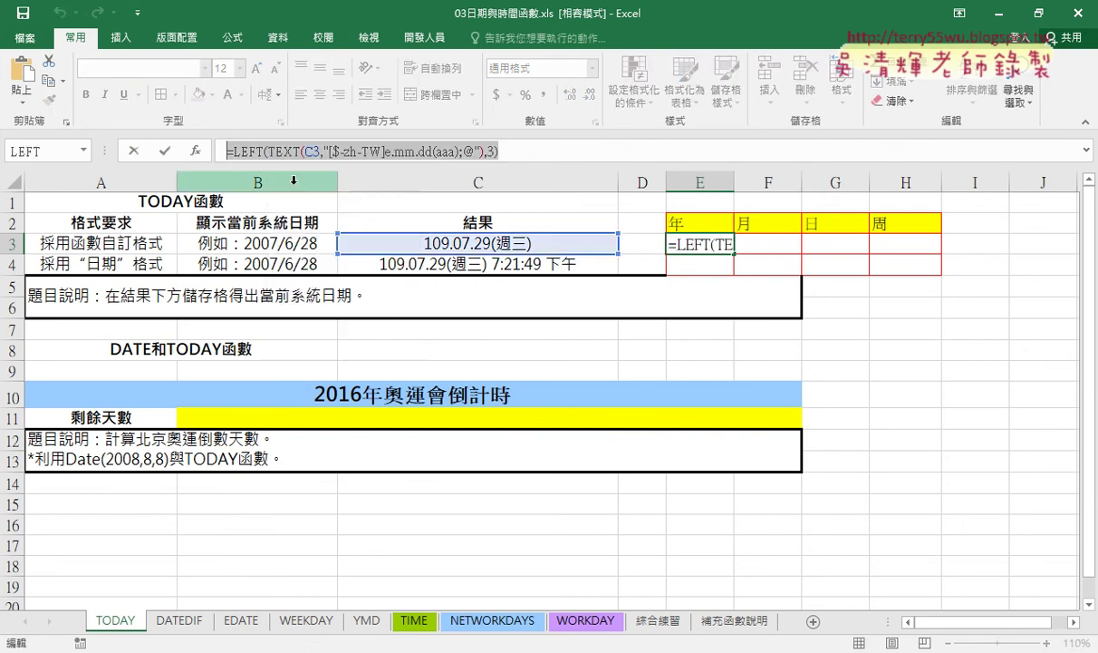
click(134, 152)
click(766, 243)
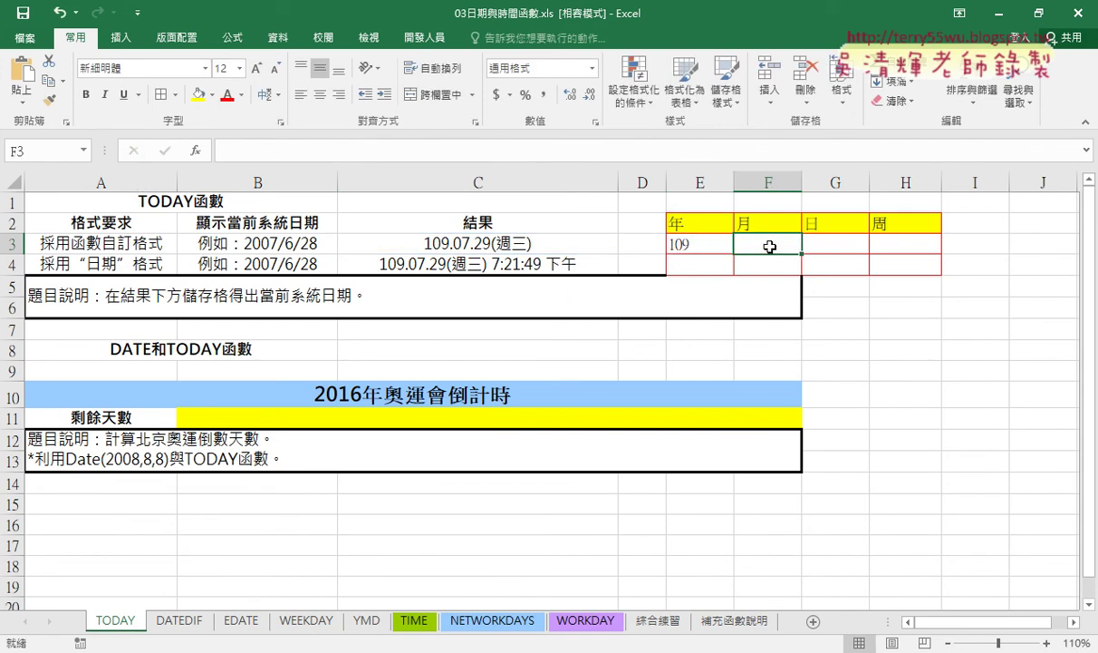
Step: Paste the copied year formula into F3's formula bar
click(199, 154)
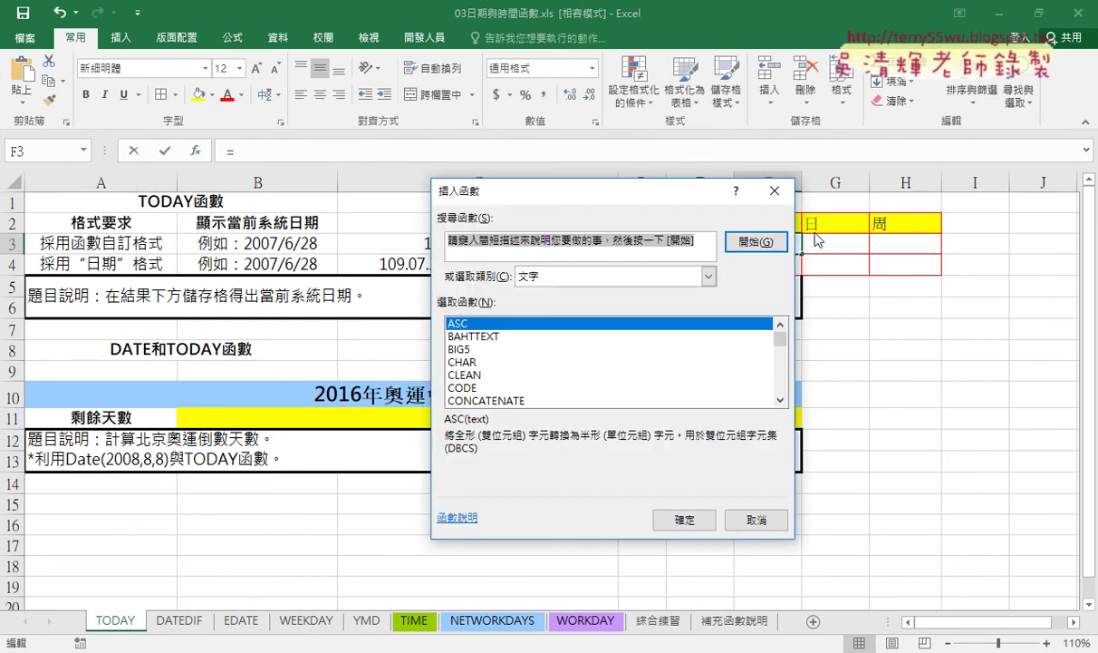
click(748, 176)
click(270, 152)
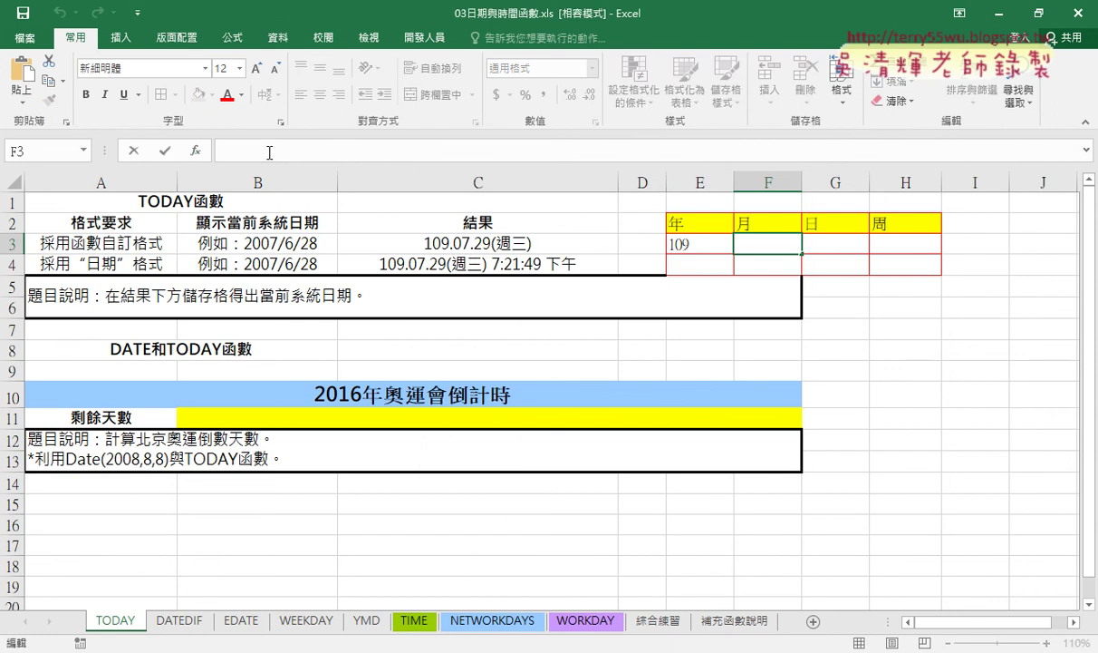
right_click(270, 152)
click(303, 223)
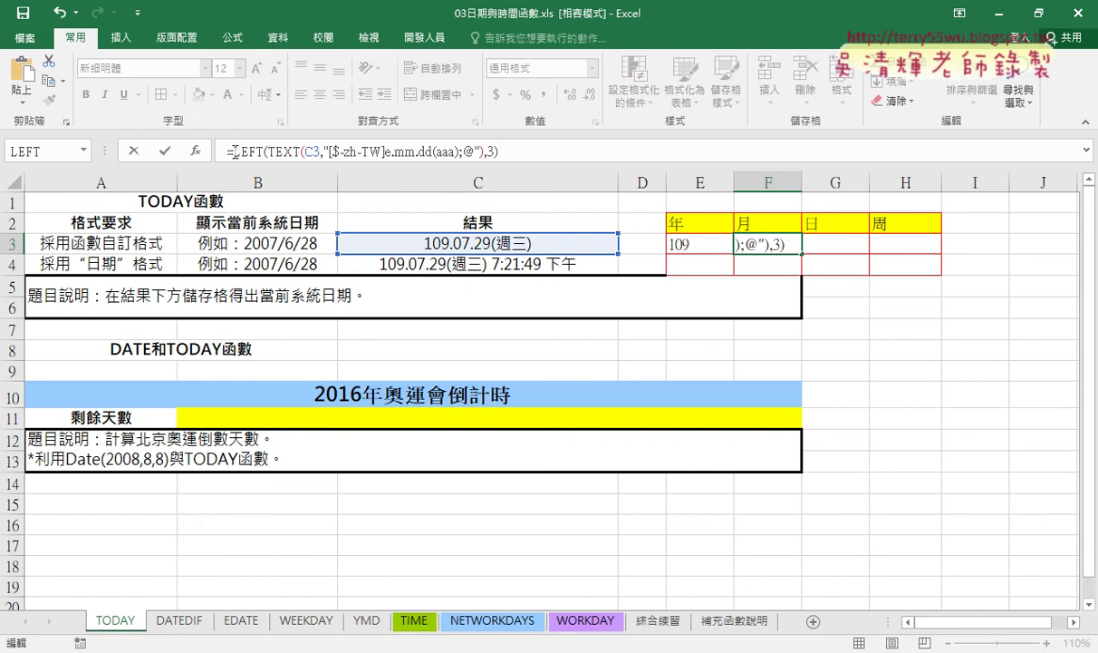
Step: Change LEFT to MID with start position 5 and length 2
drag(233, 152, 265, 151)
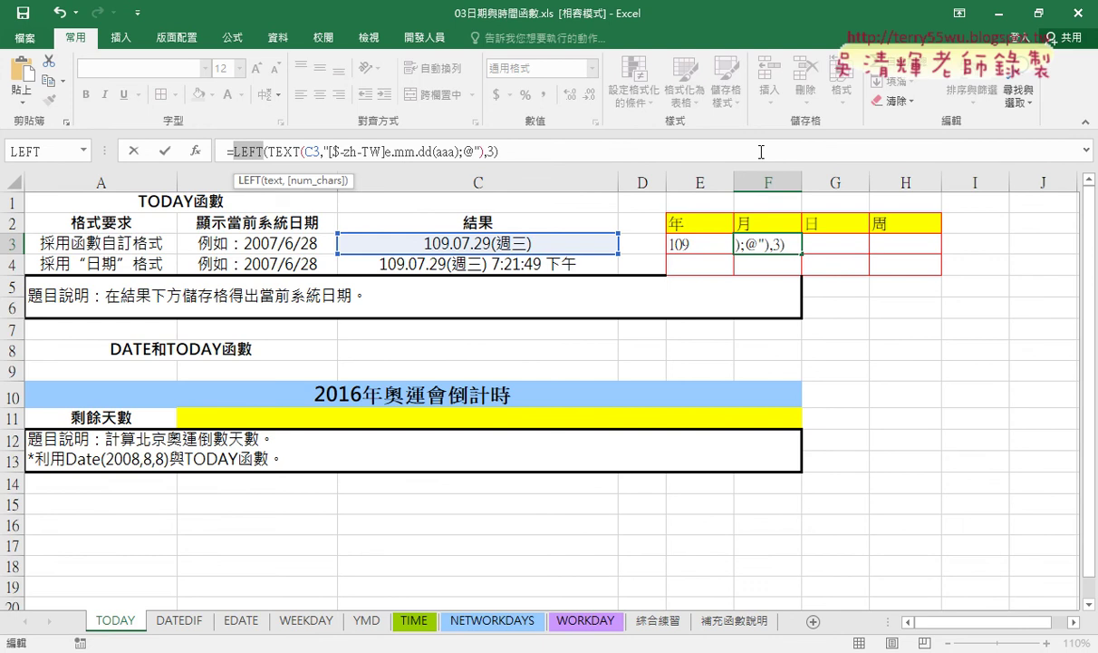
text(ㄇㄞ)
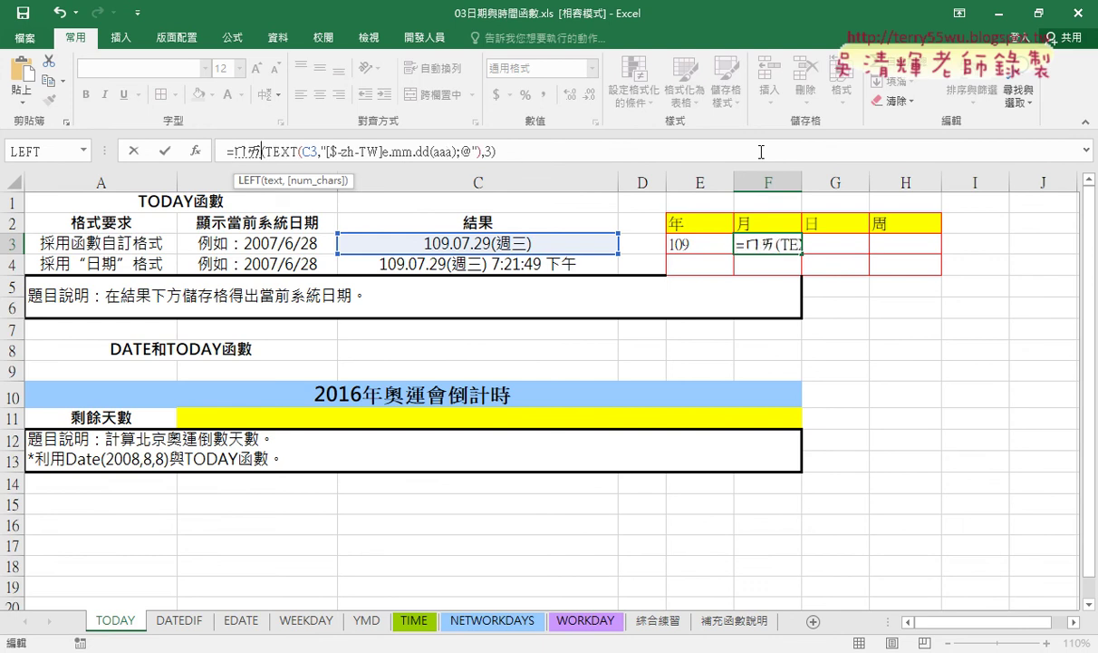
text(mi)
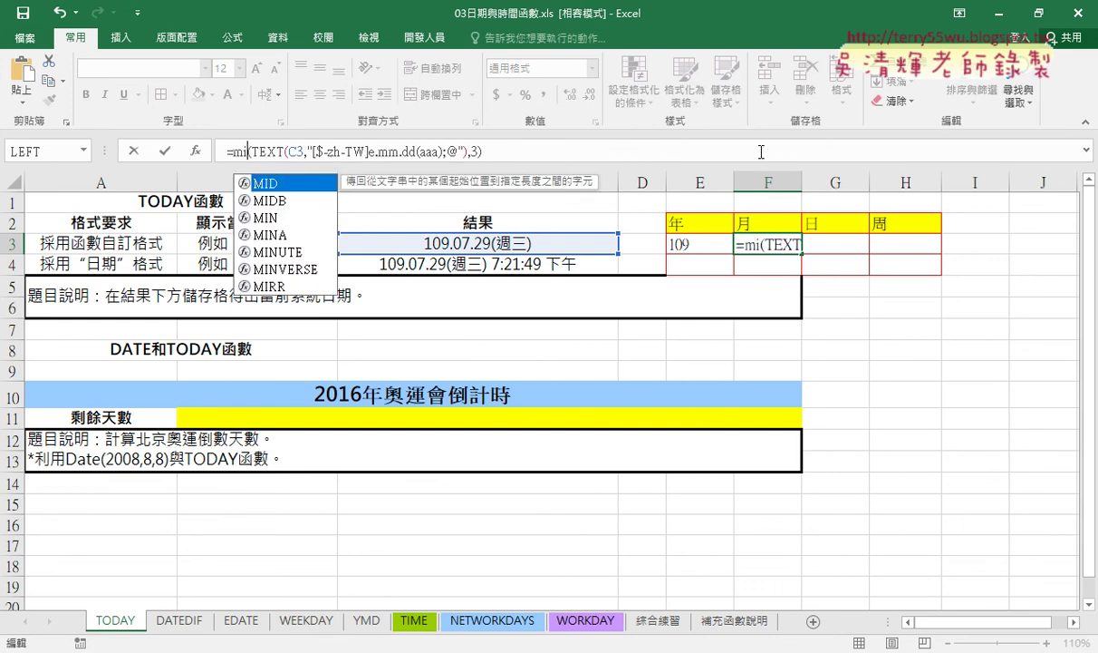
text(d)
key(Right)
key(Right)
key(Right)
key(Right)
key(Right)
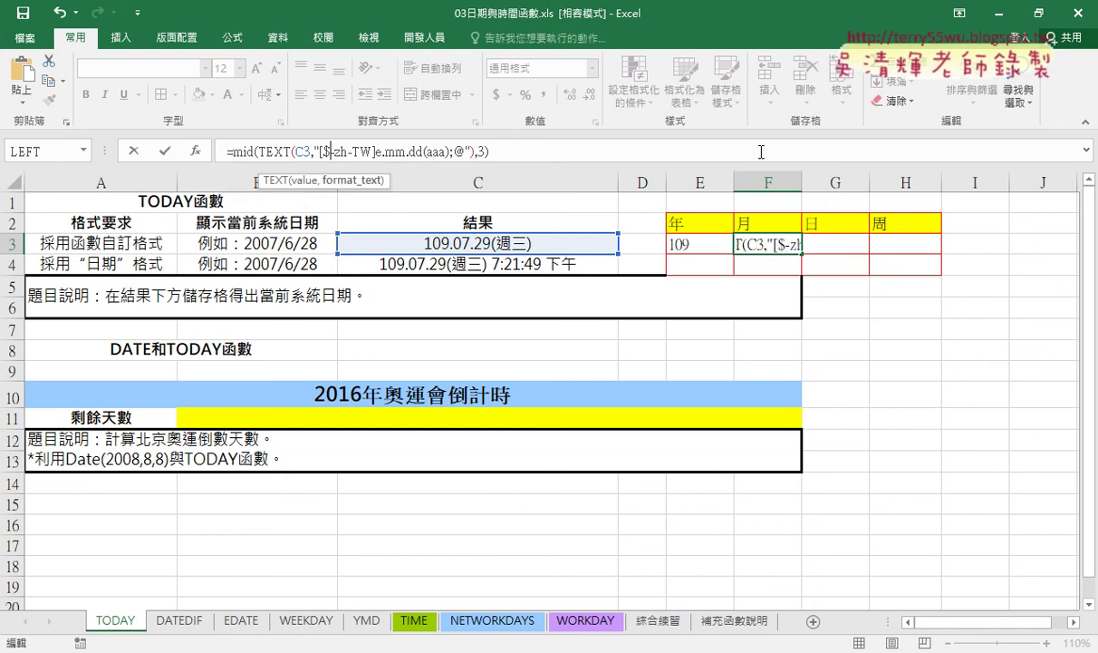
key(Right)
key(Right)
key(Right)
key(Right)
key(Right)
key(Right)
key(Left)
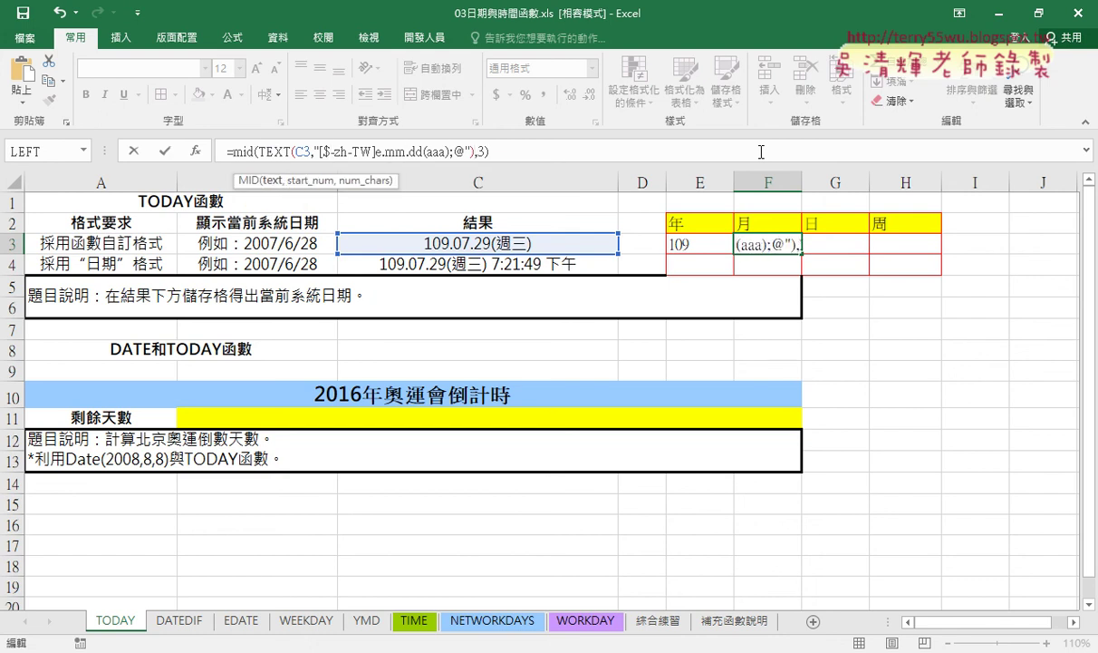
key(Right)
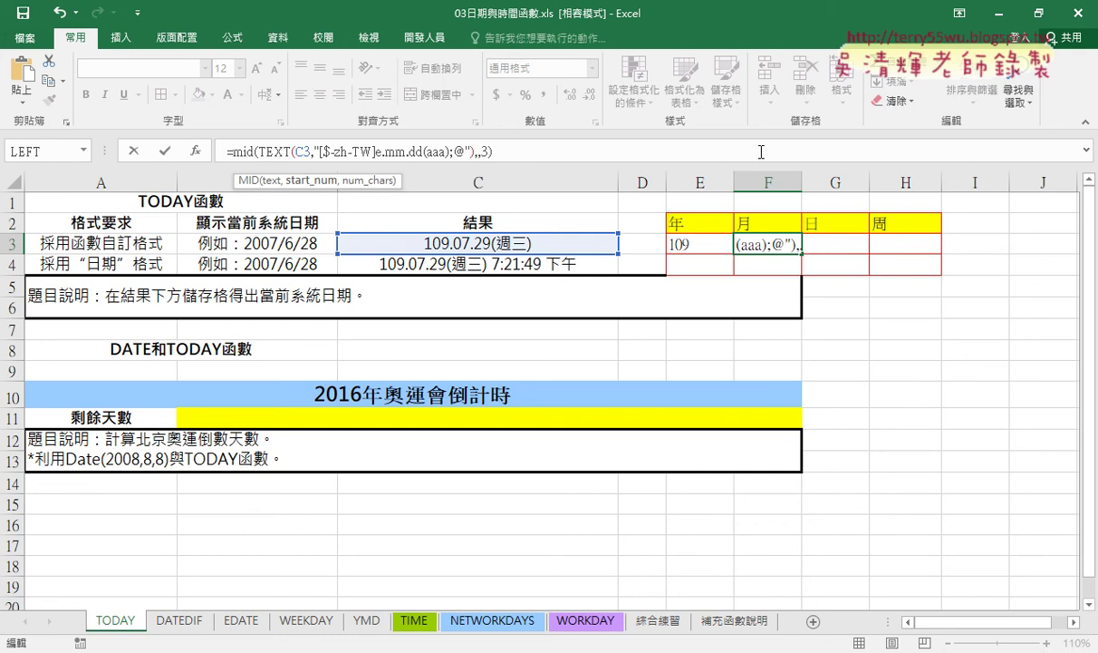
text(5)
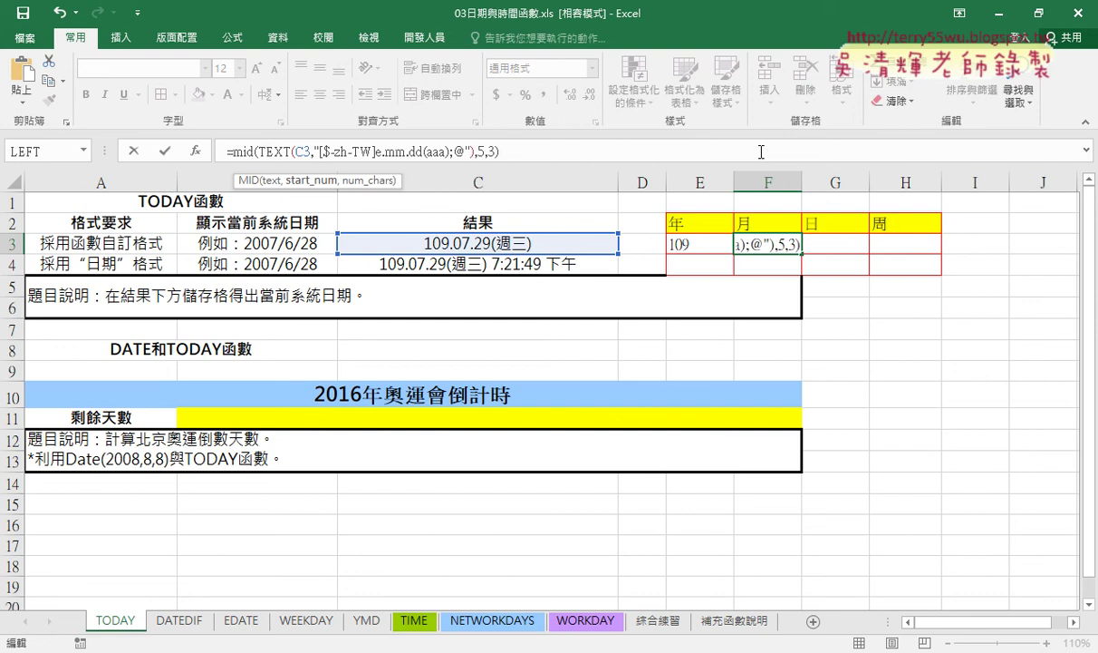
key(Right)
key(Delete)
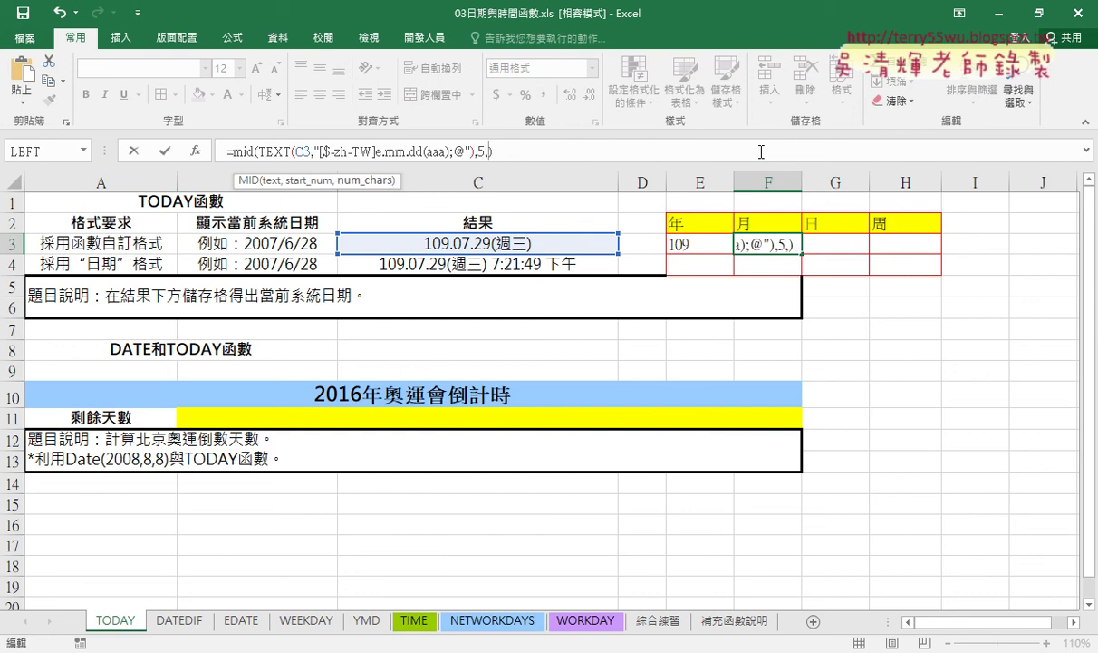
text(2)
Step: Verify MID's Start_num 5 and Num_chars 2 in Function Arguments and confirm, so F3 shows 07
click(195, 150)
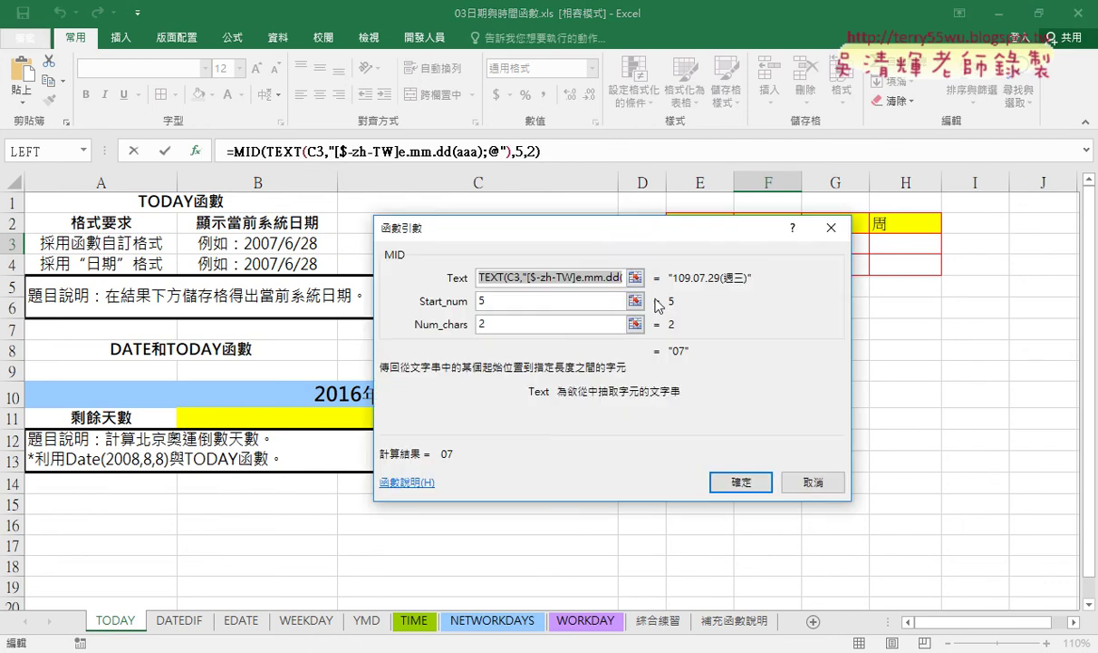
click(480, 277)
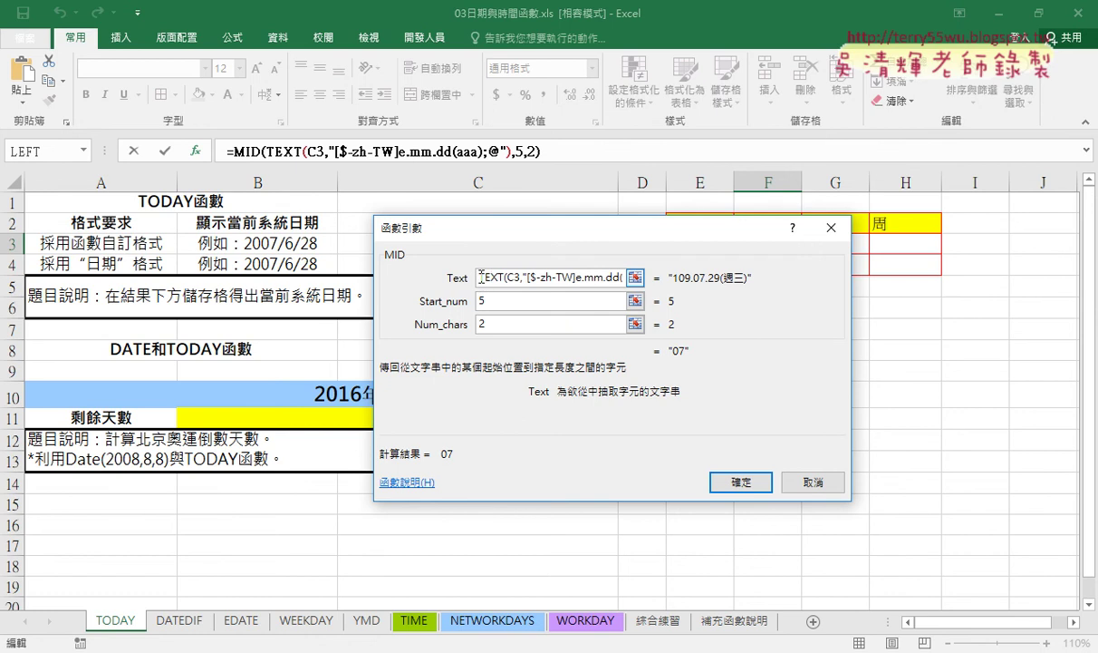
key(shift+End)
key(Tab)
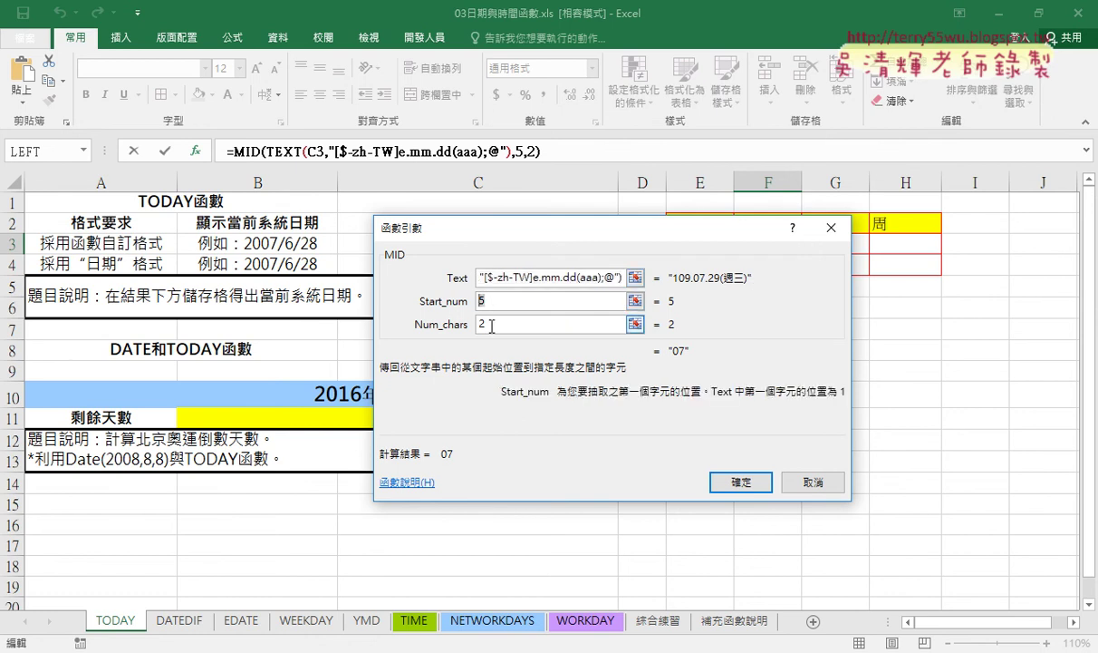
click(485, 324)
click(740, 481)
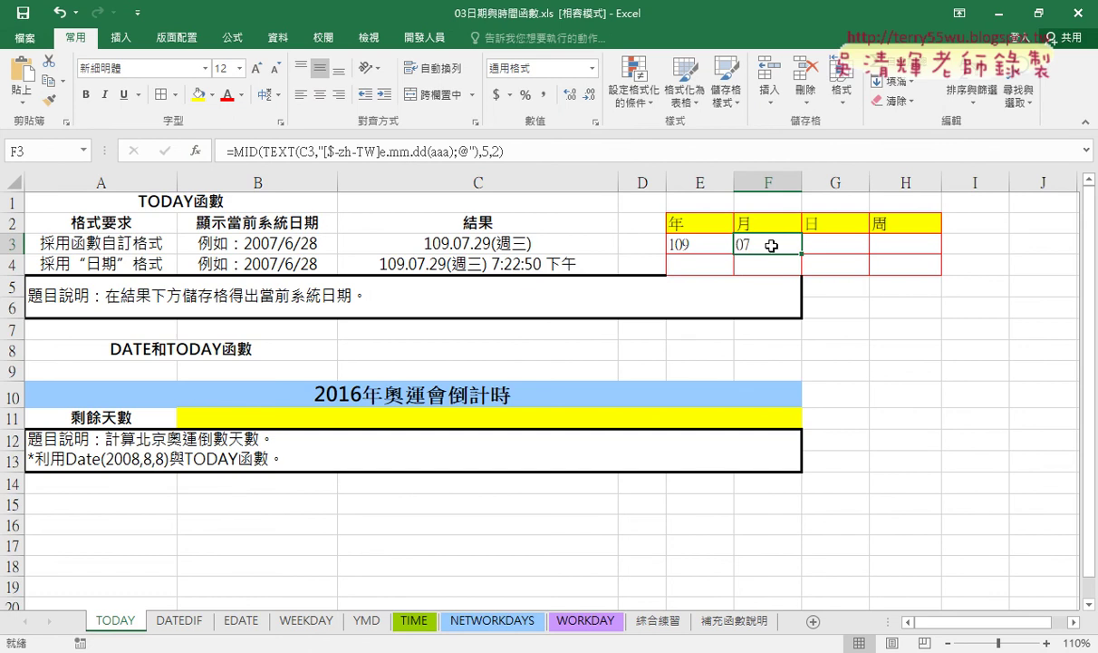
Step: Copy F3's MID formula from the formula bar, leaving F3 unchanged
click(499, 150)
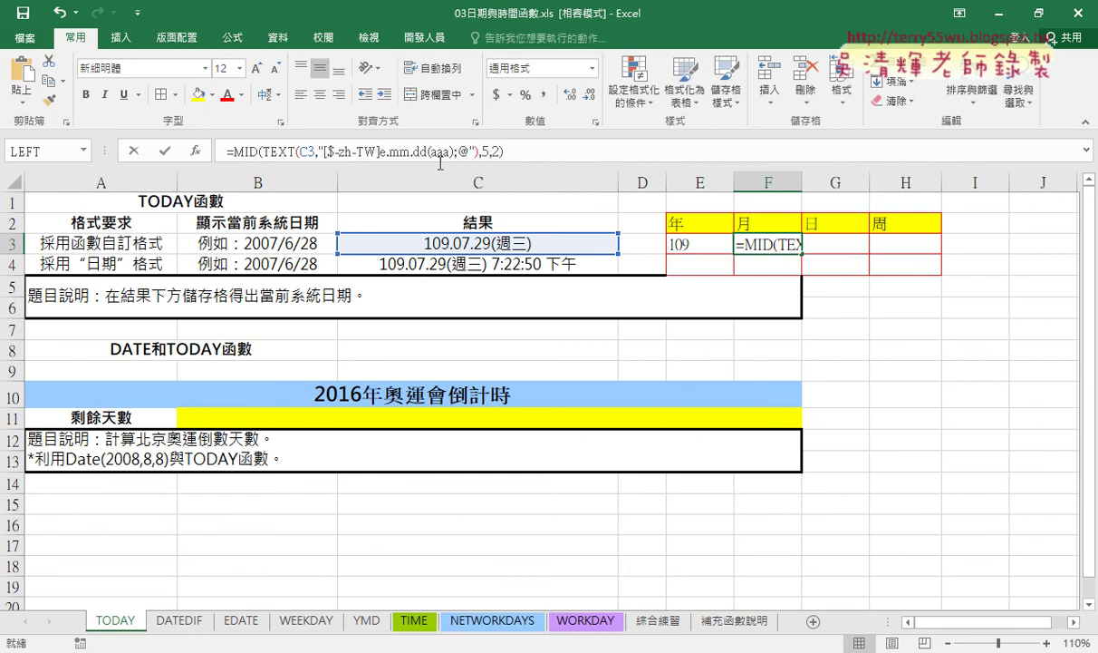
drag(505, 152, 226, 152)
right_click(290, 151)
click(323, 194)
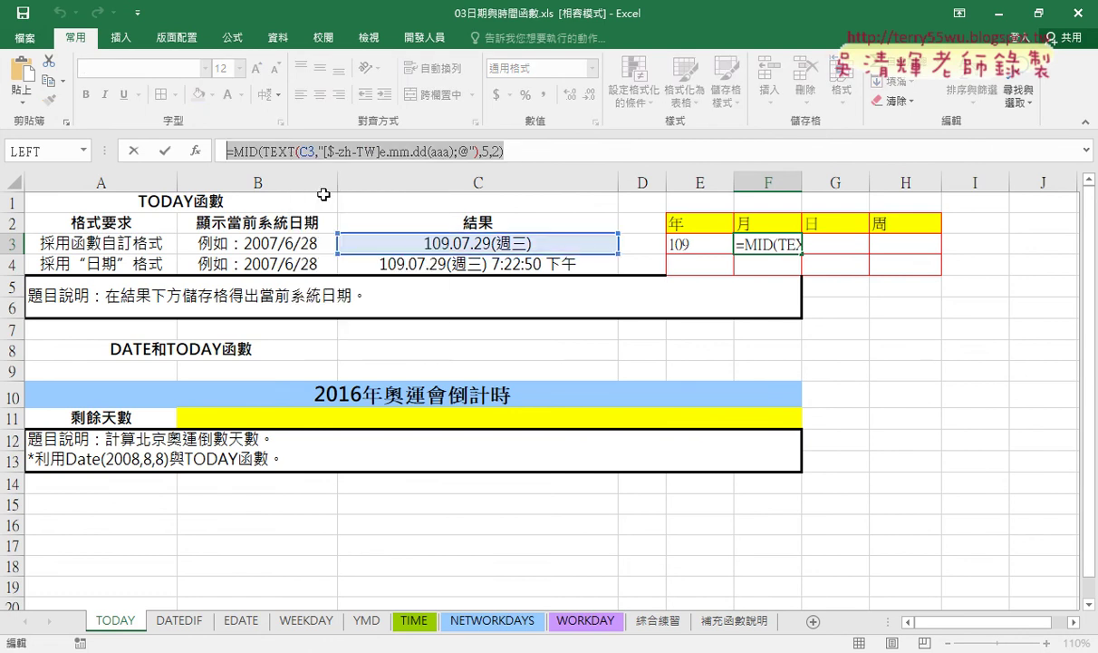
key(Escape)
Step: Paste the MID formula into G3 with start position 8, returning the day 29
click(843, 240)
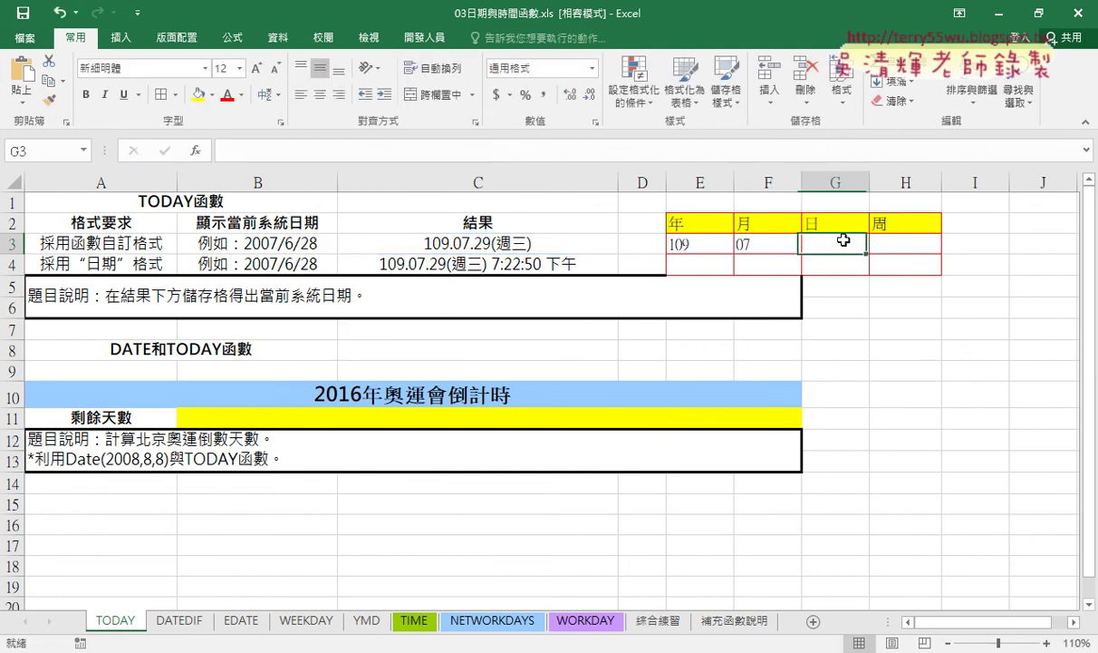
right_click(352, 151)
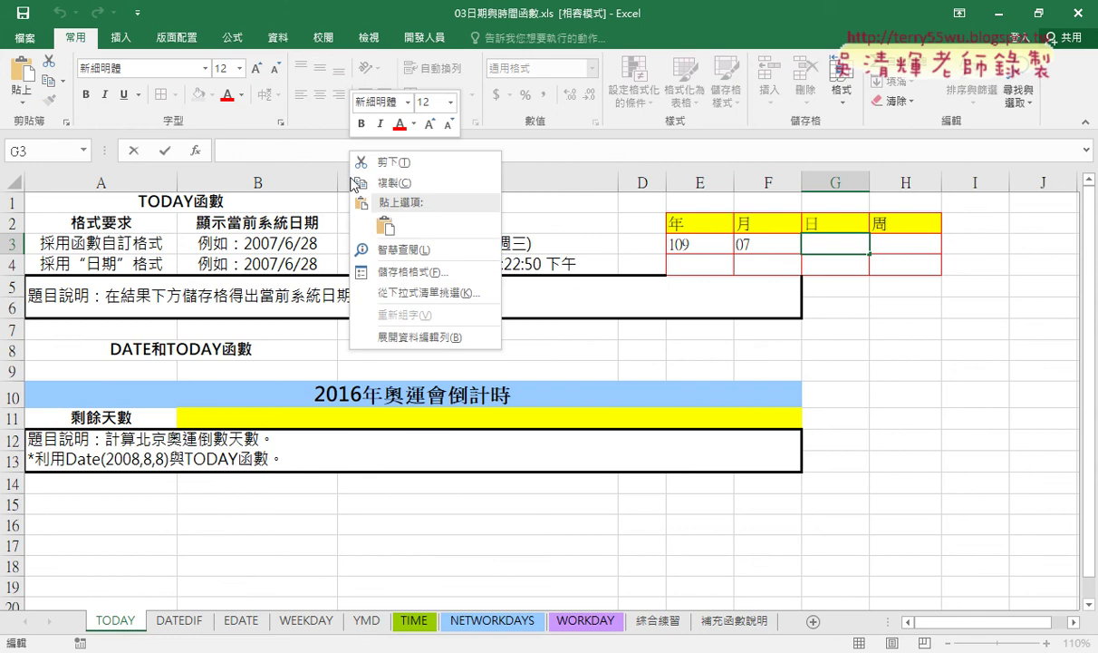
click(381, 227)
double_click(484, 152)
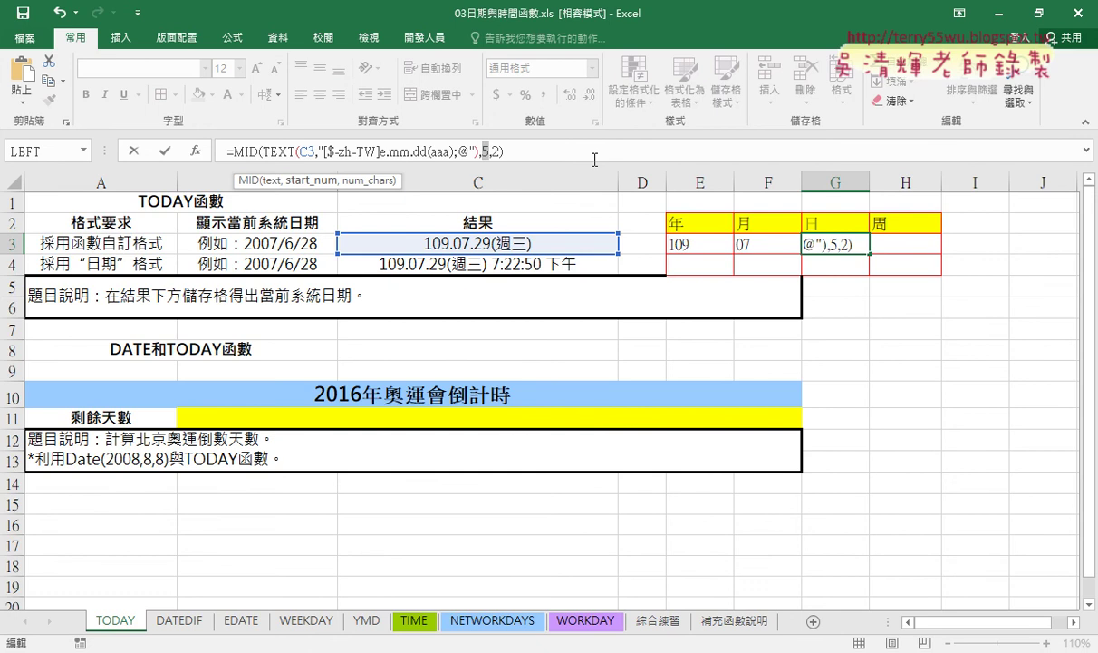
text(8)
click(165, 150)
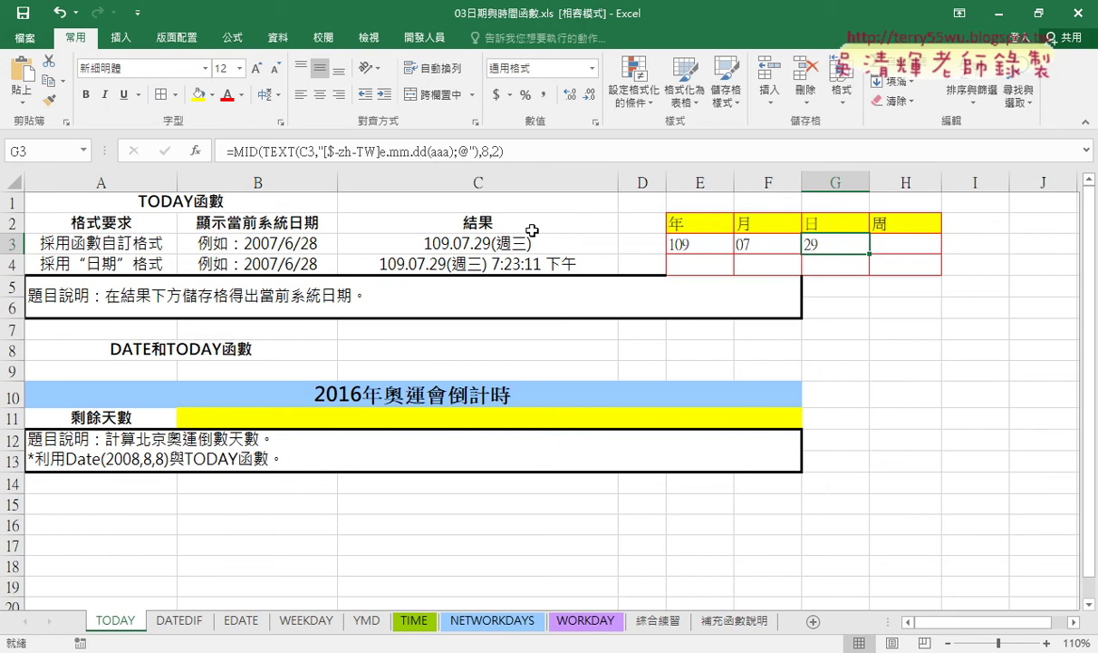
Step: Paste the MID formula into H3 with start position 11, returning 週三
click(902, 243)
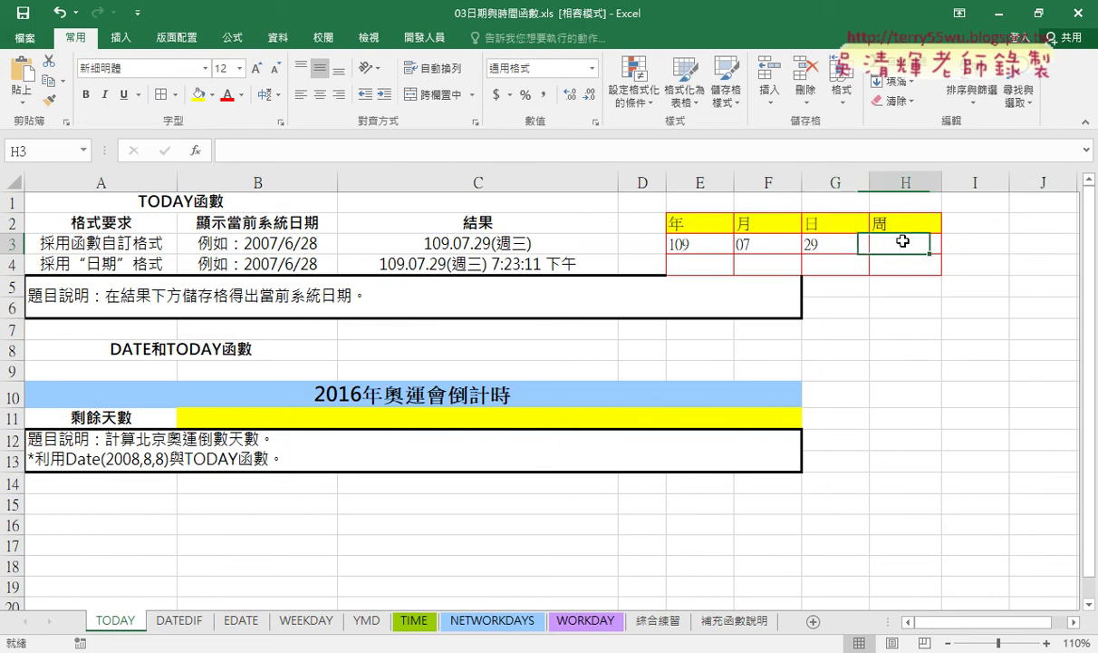
right_click(392, 151)
click(408, 223)
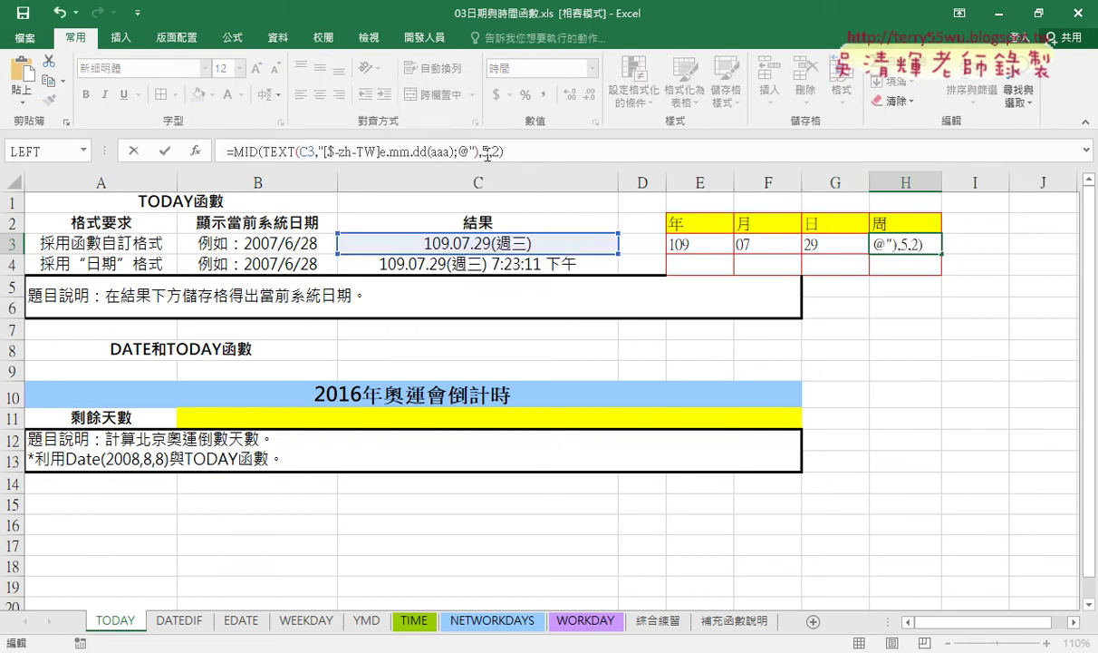
double_click(486, 152)
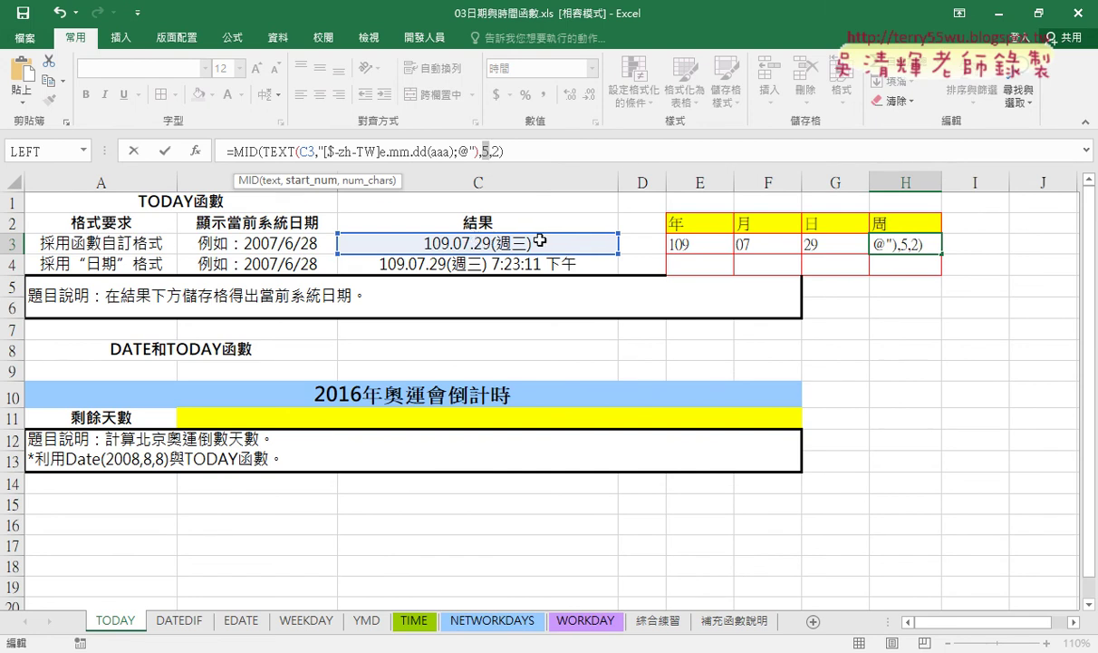
text(11)
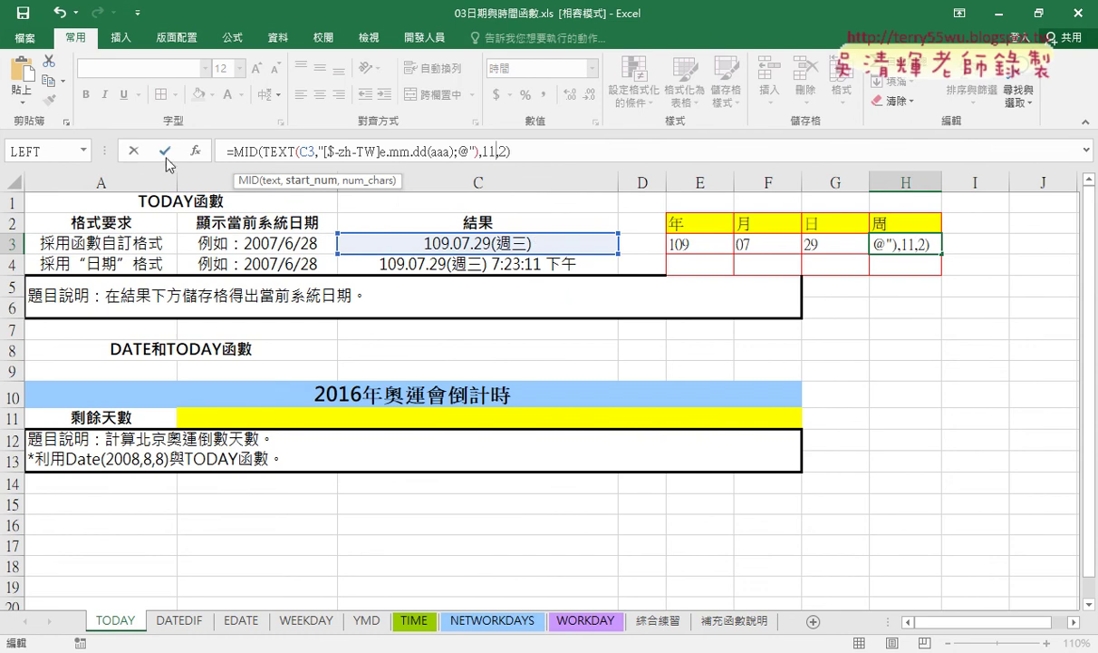
click(167, 153)
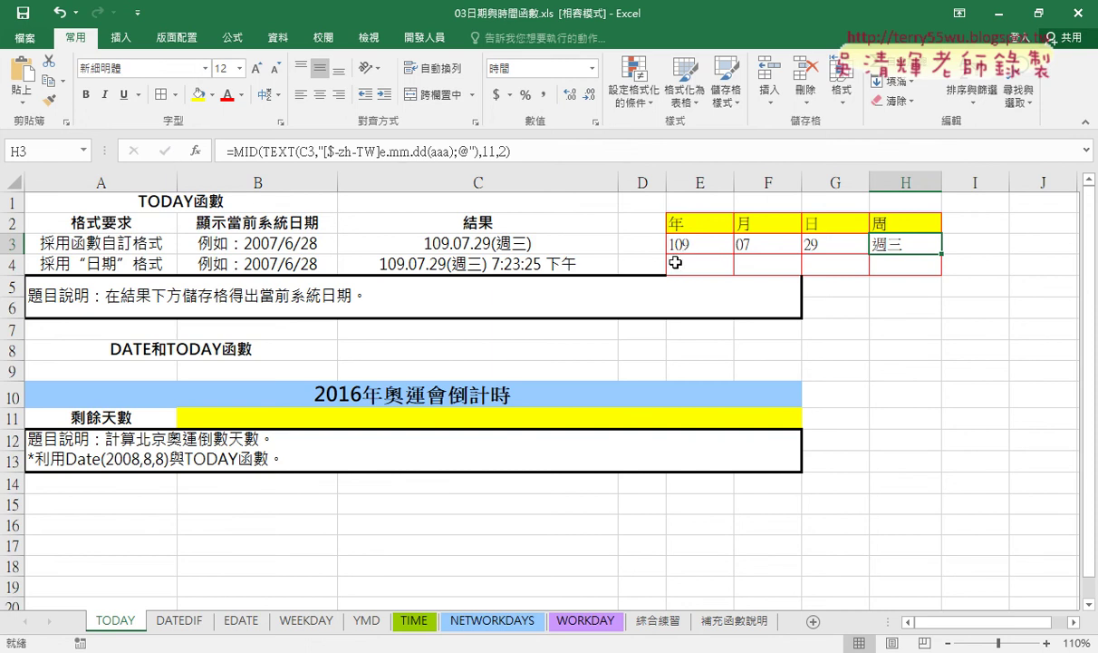
click(671, 264)
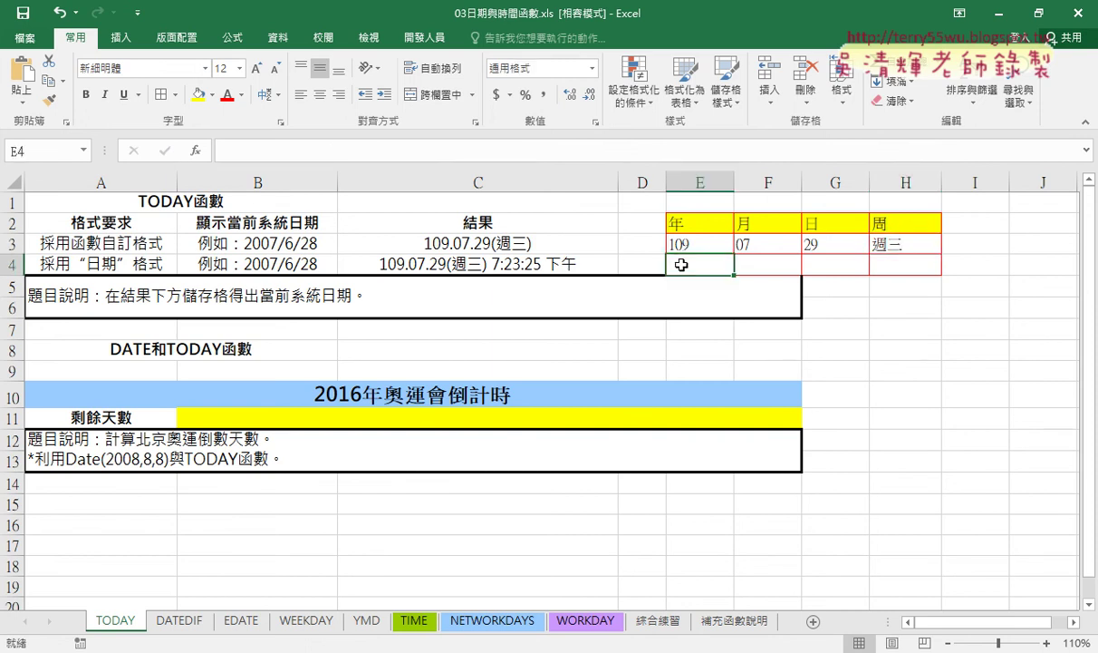
Step: Enter =YEAR(C3)-1911 in E4 using the date and time YEAR function
click(195, 150)
click(671, 275)
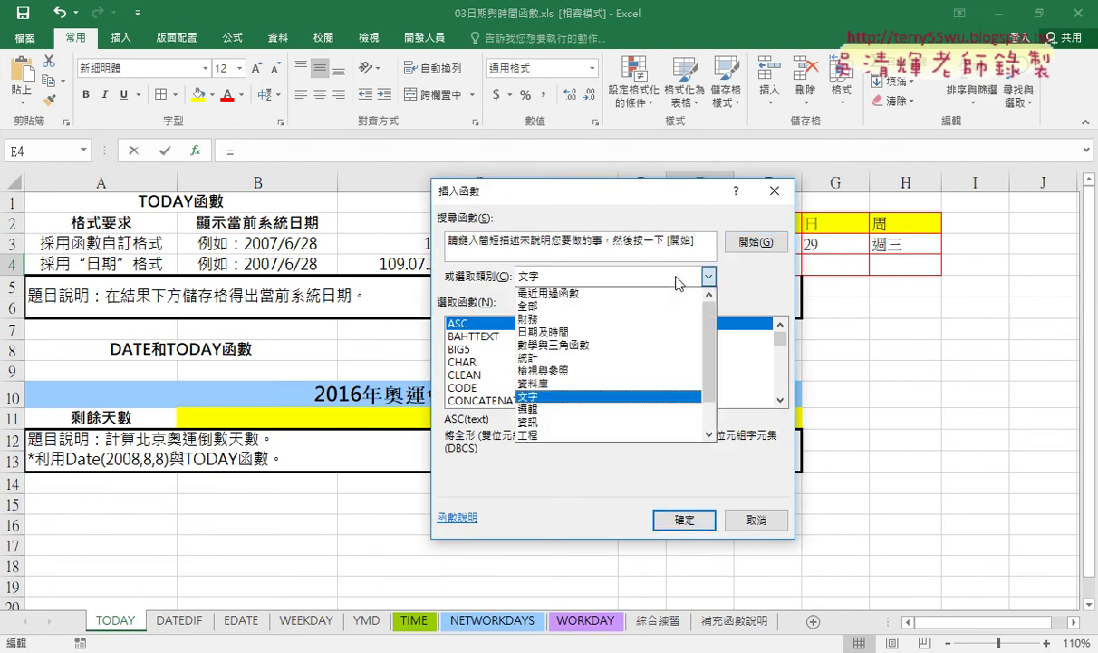
click(649, 334)
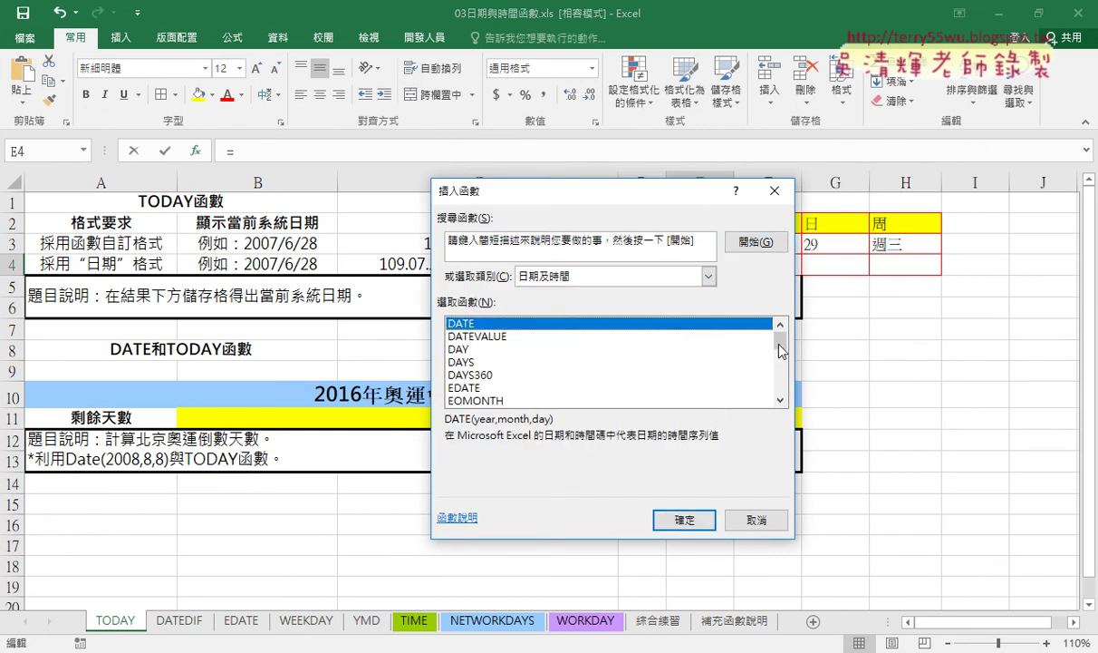
scroll(736, 358, down, 6)
double_click(461, 387)
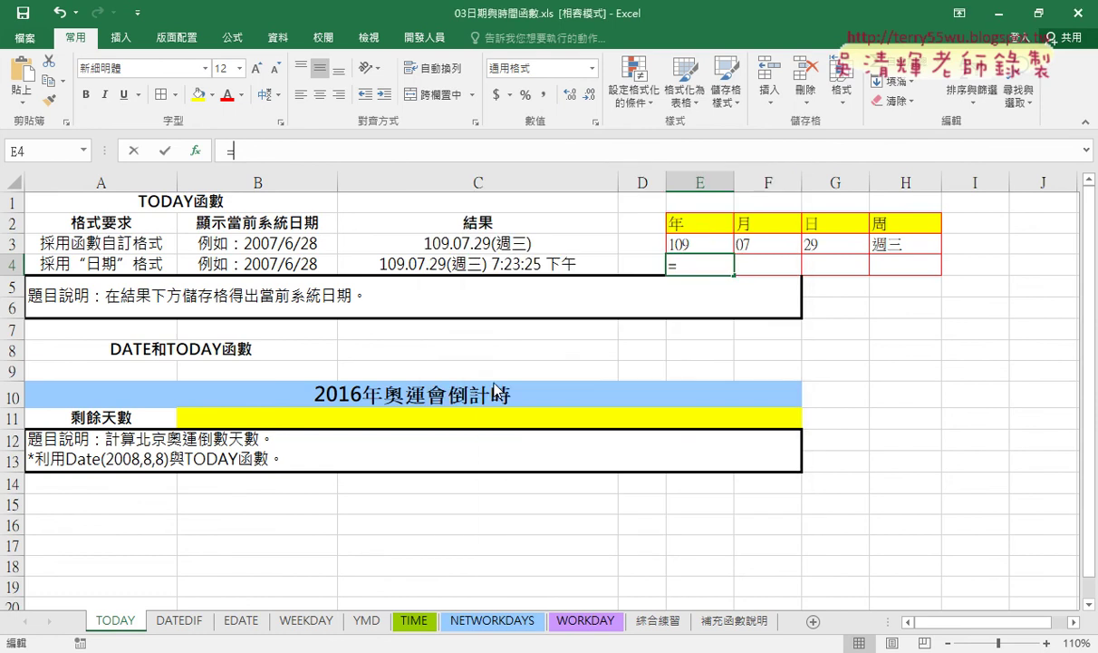
mouse_move(566, 340)
mouse_down()
mouse_move(541, 323)
mouse_move(532, 355)
mouse_up()
click(501, 243)
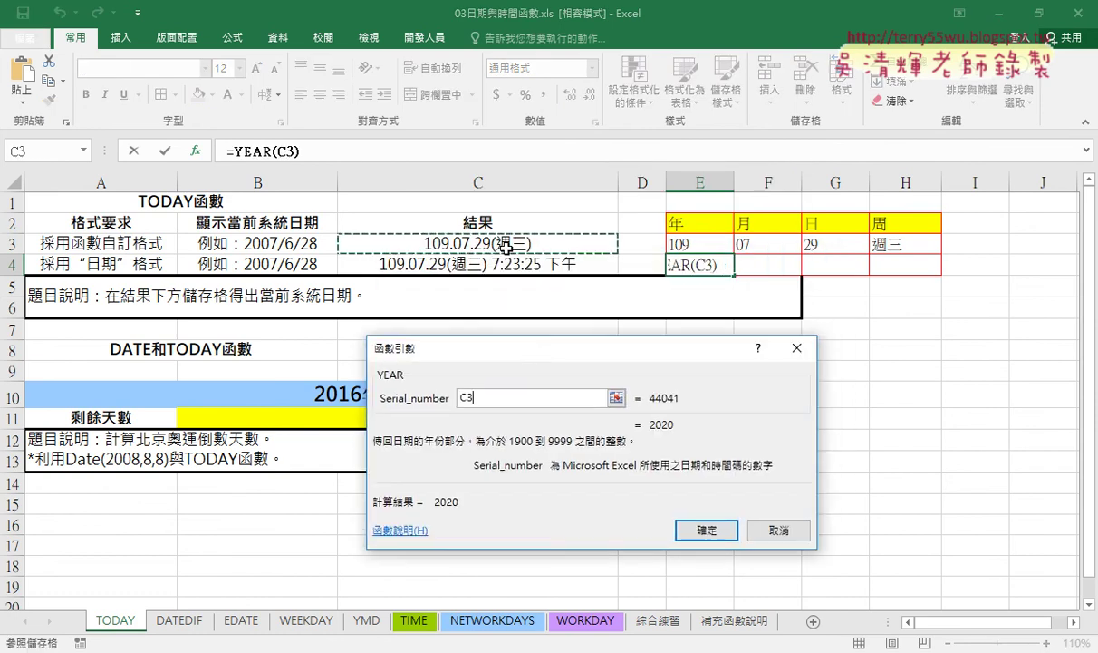
click(720, 529)
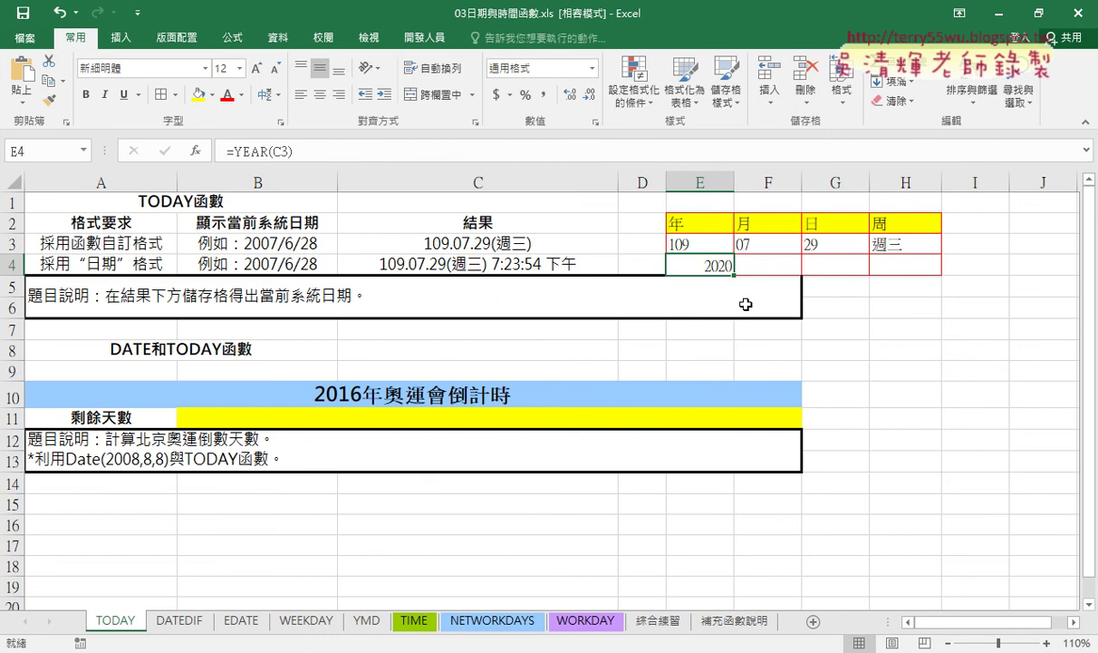
click(402, 151)
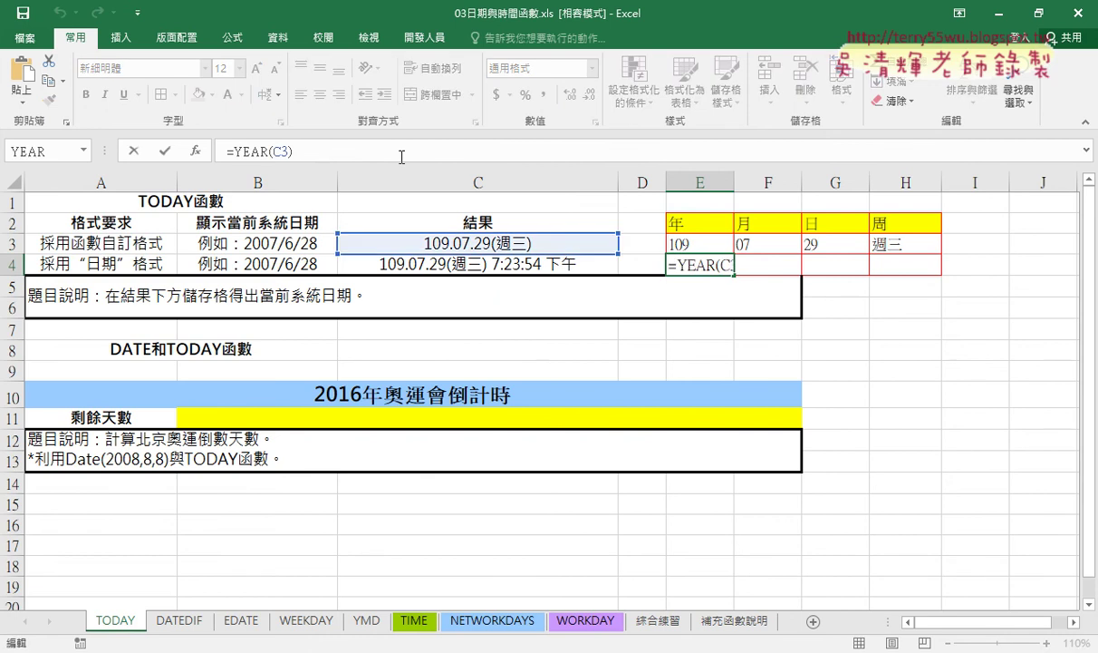
text(-)
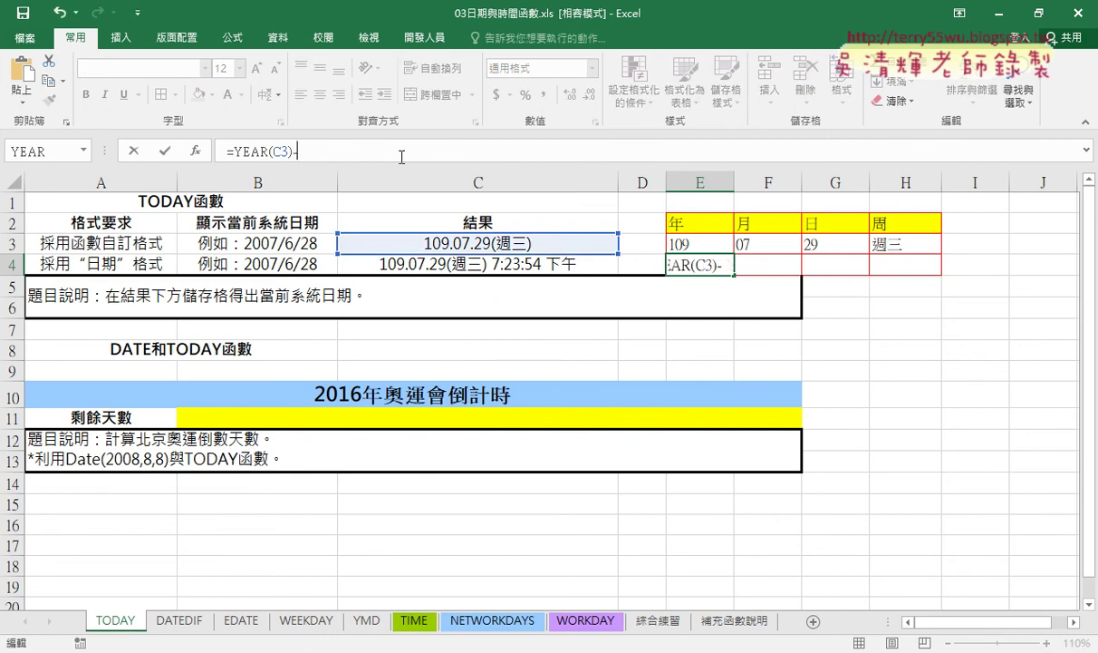
text(1911)
key(Return)
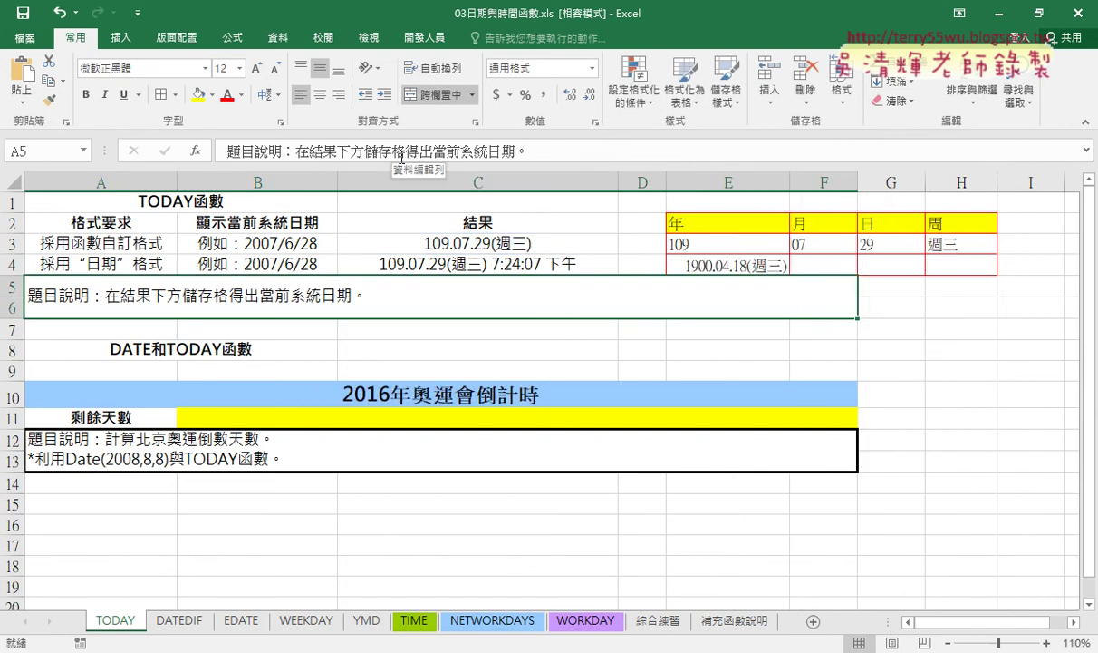
Step: Change E4's number format to General
click(763, 264)
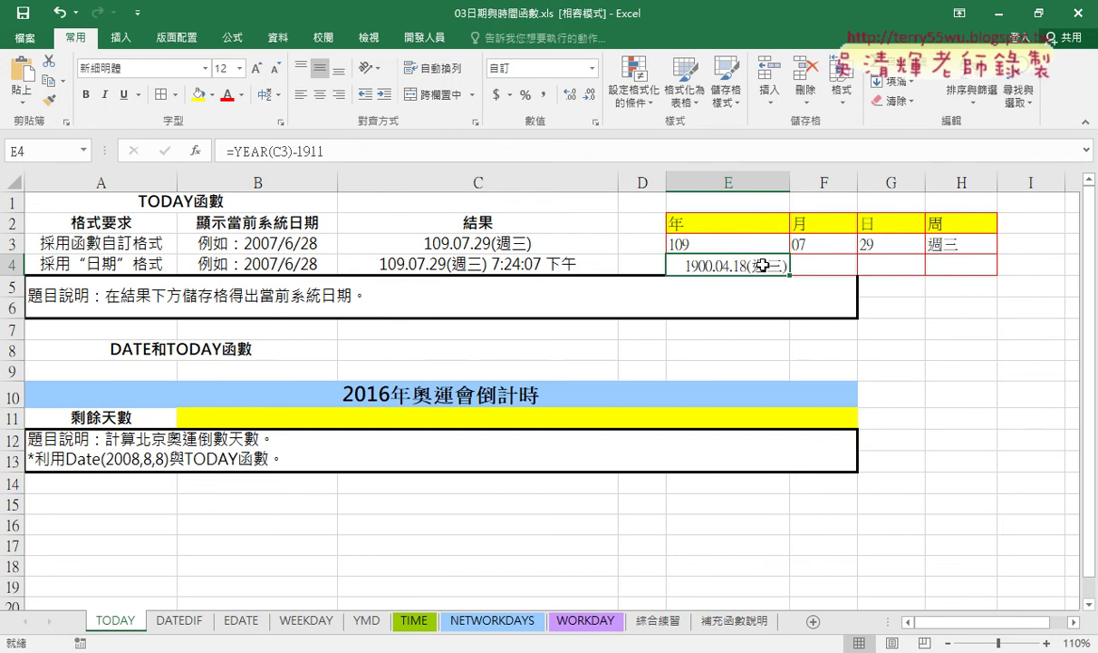
right_click(763, 264)
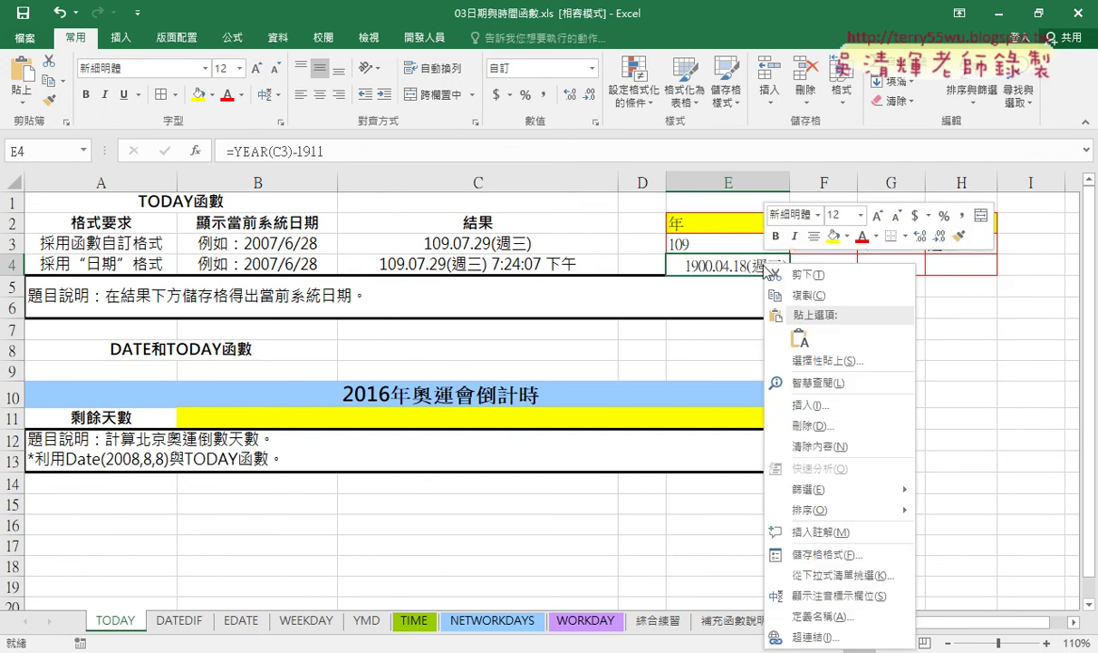
click(835, 556)
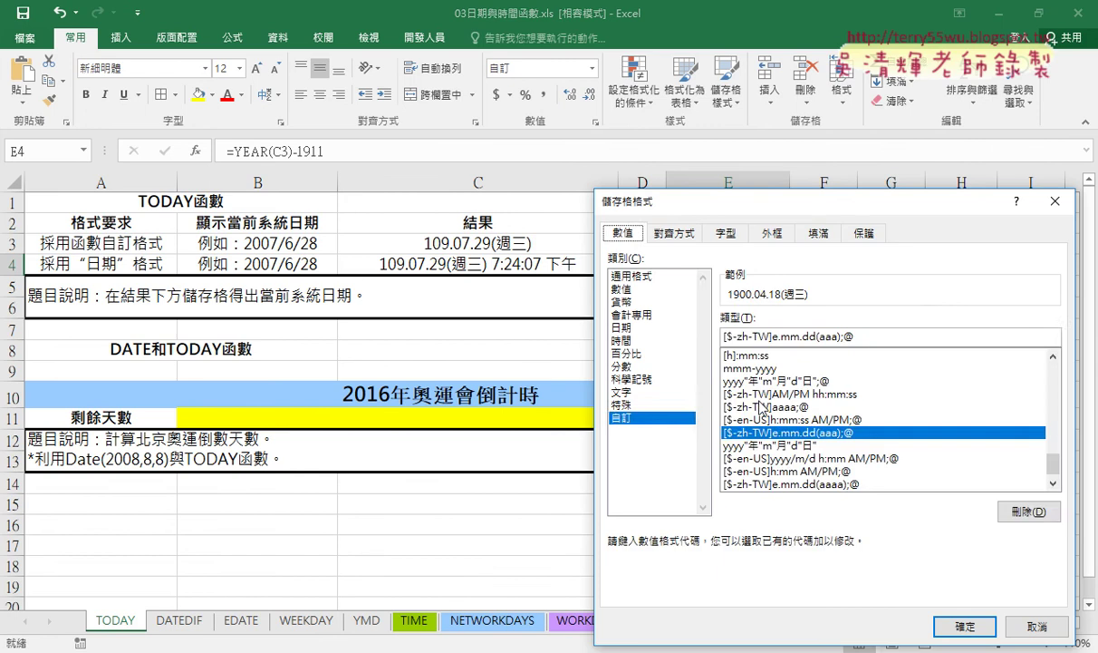
click(612, 274)
click(966, 625)
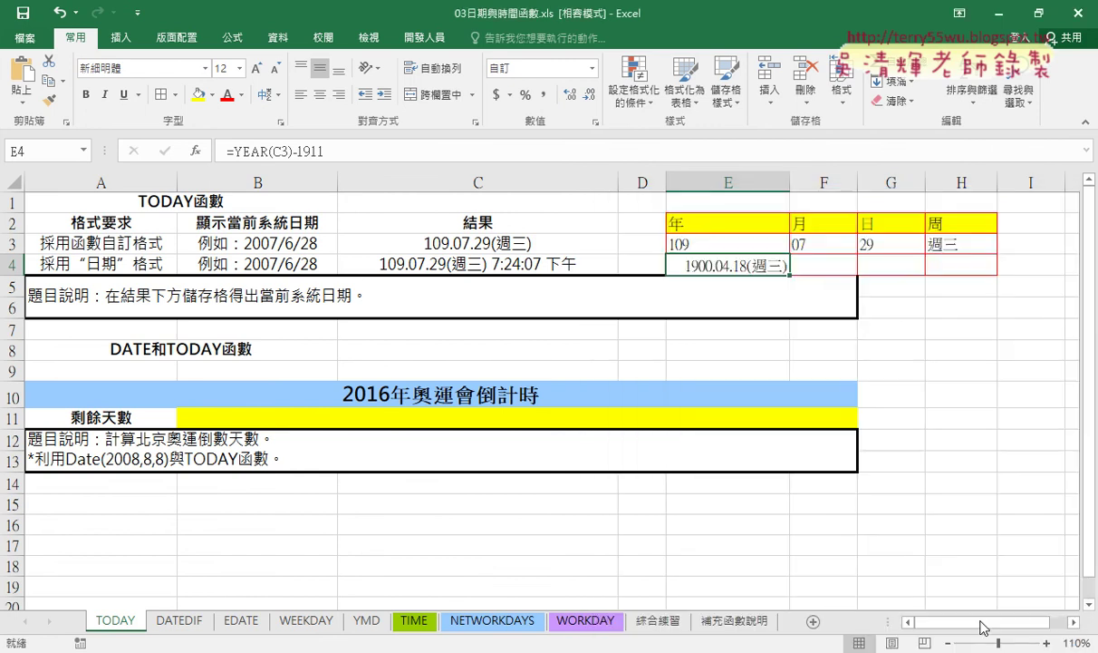
Step: Narrow column E, fill E3's formula down into E4 with Ctrl+D, and compare both formulas
drag(789, 182, 737, 186)
drag(712, 243, 709, 265)
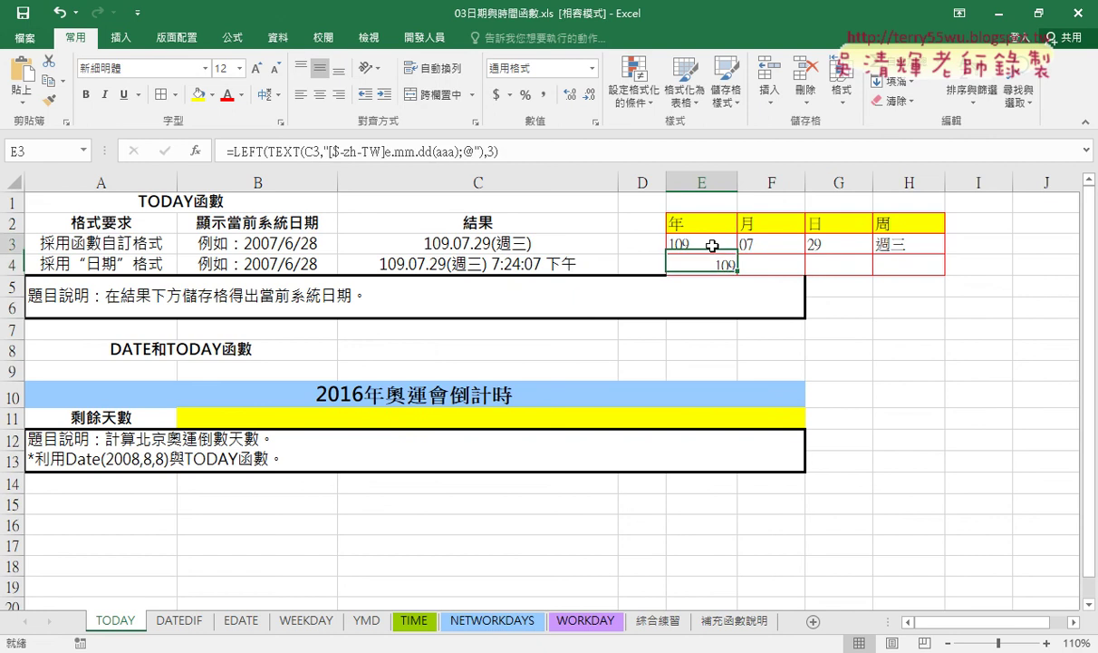
key(ctrl+d)
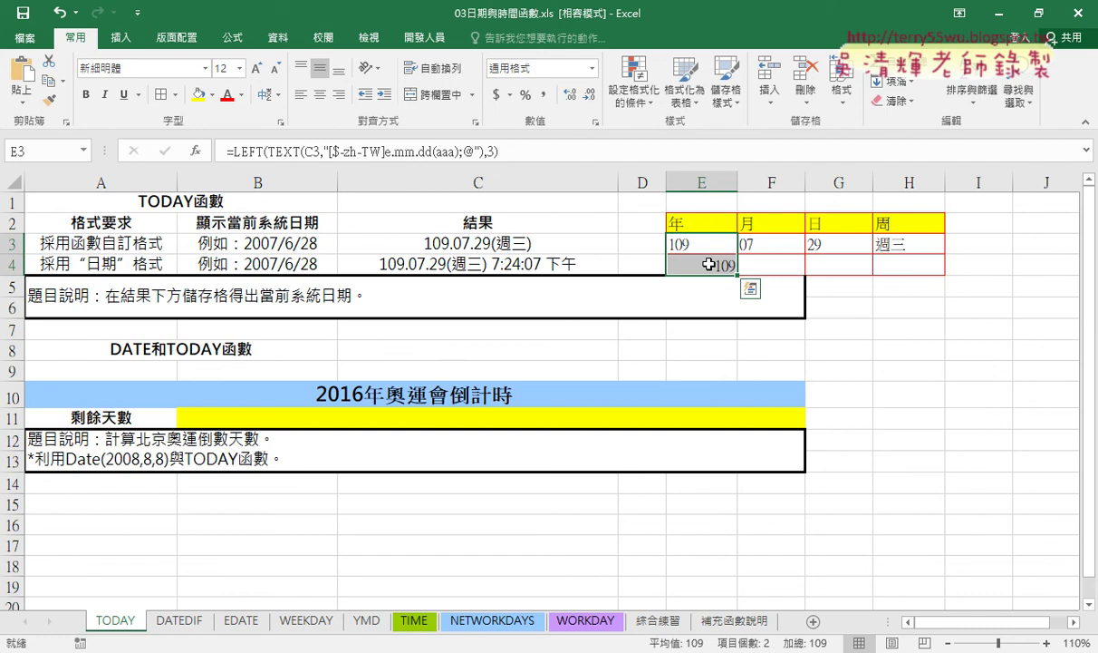
click(709, 265)
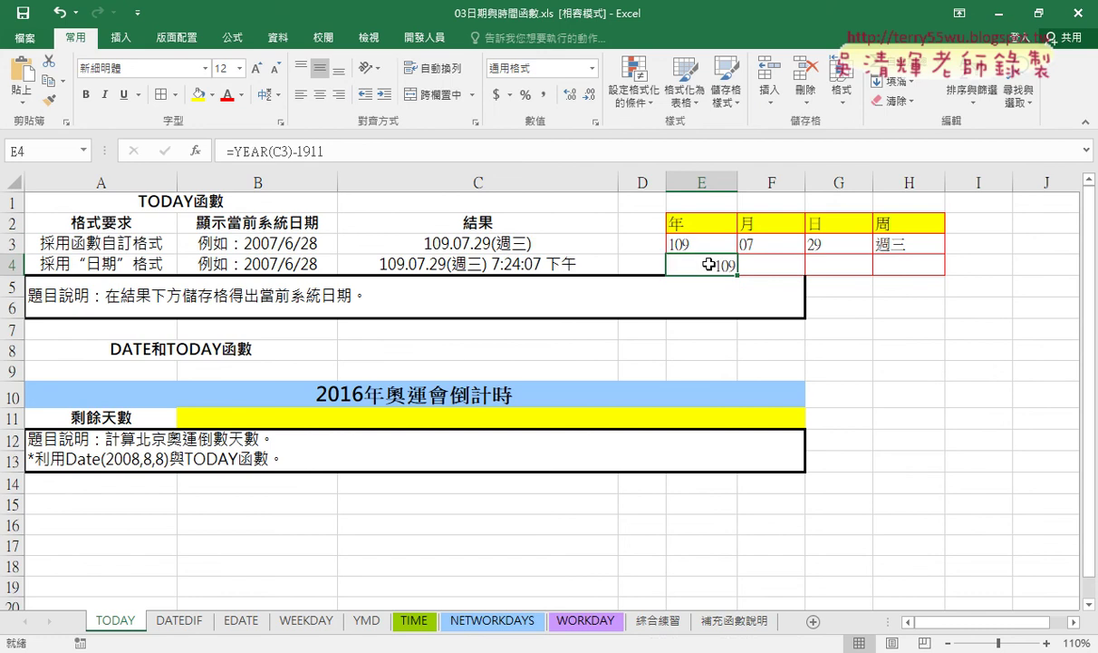
click(702, 241)
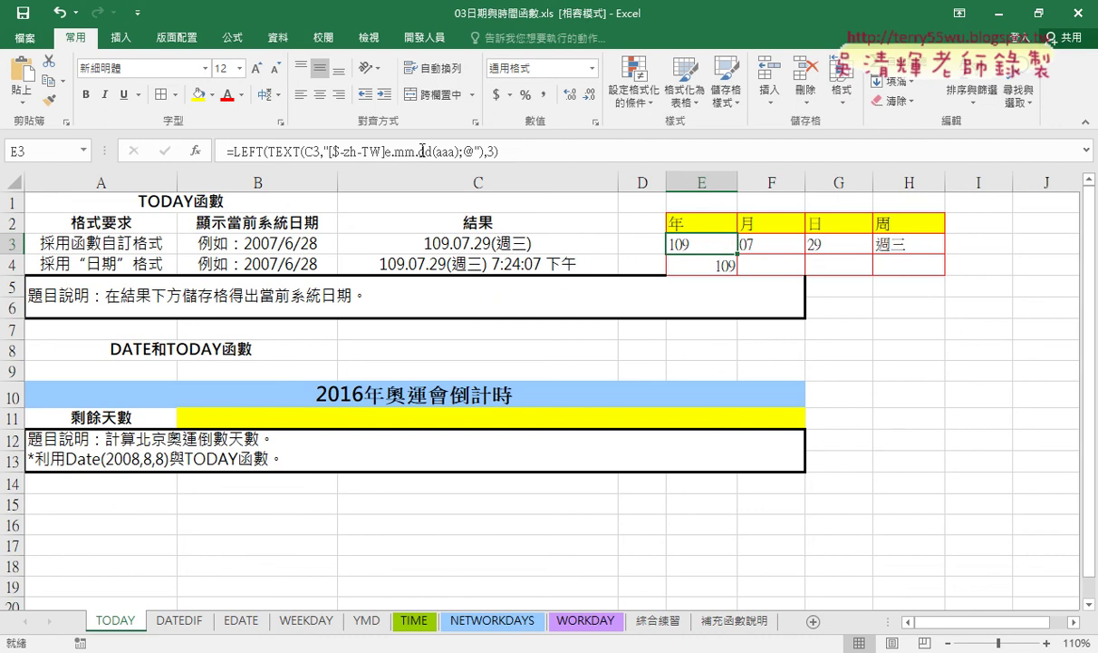
click(341, 96)
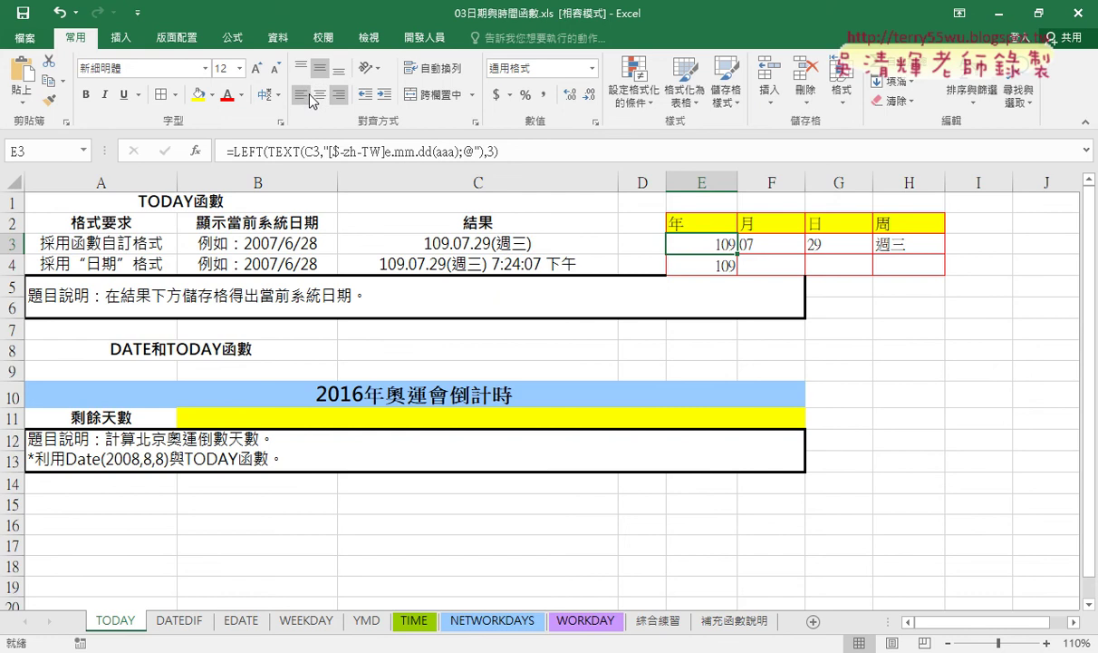
click(304, 96)
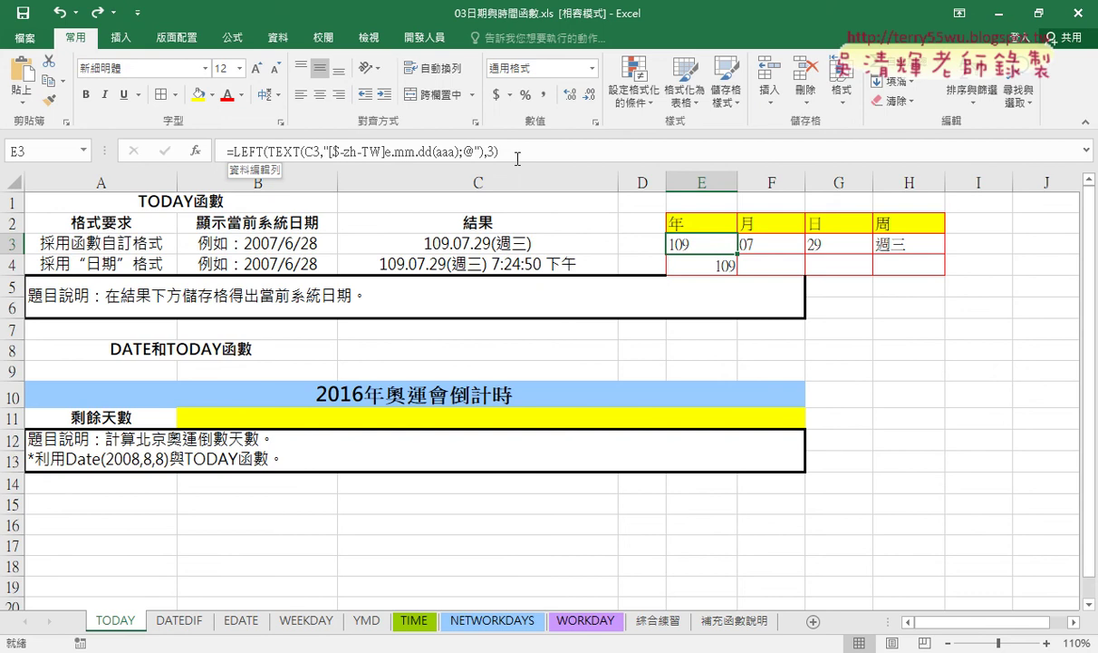
Step: Enter =MONTH(C3) in F4, giving 7
click(750, 262)
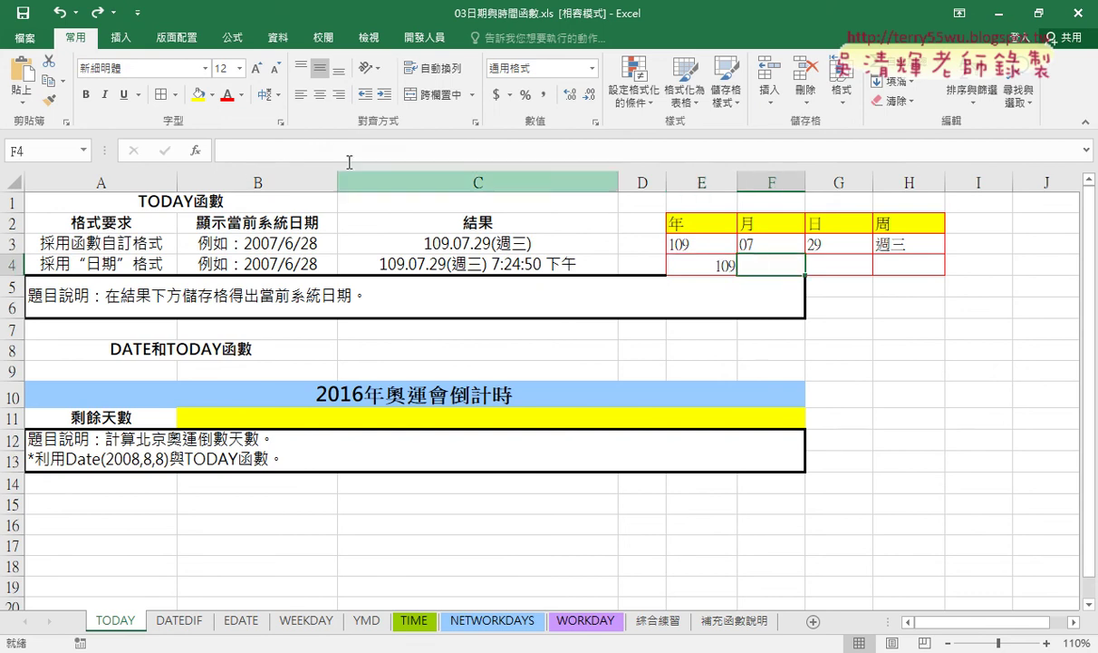
click(201, 154)
click(760, 484)
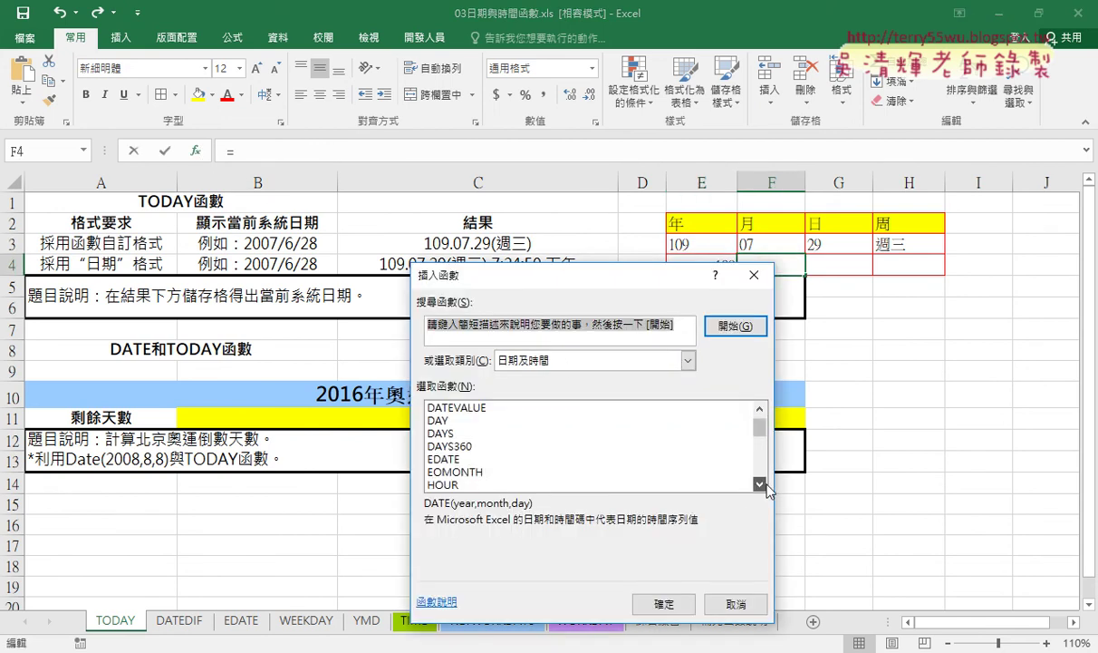
click(761, 484)
click(761, 484)
click(446, 459)
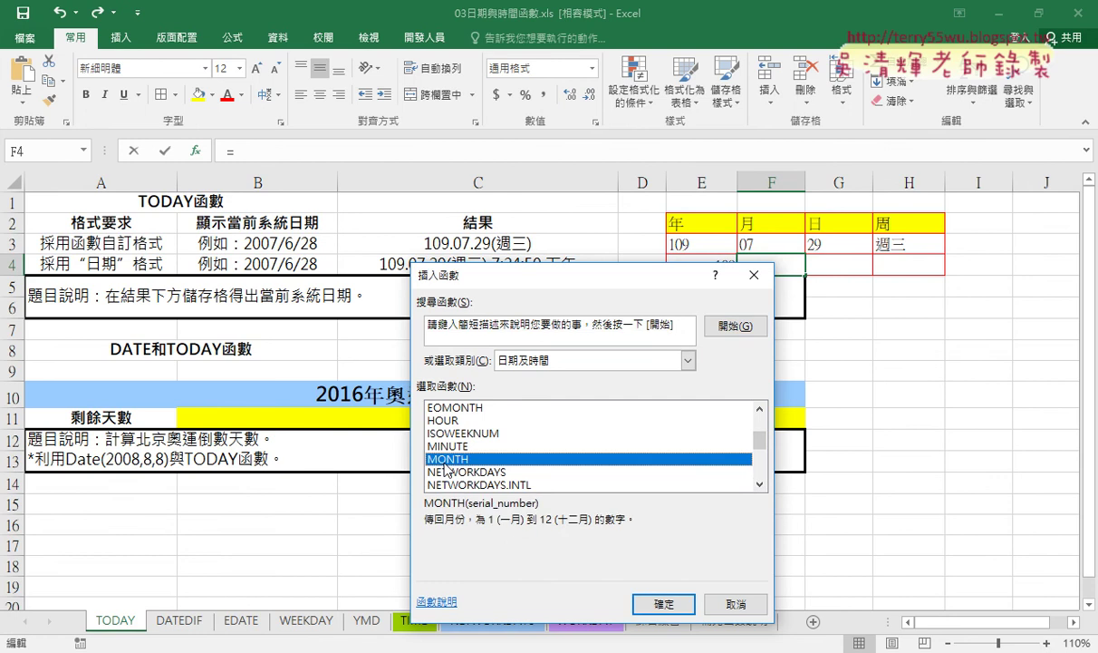
double_click(446, 460)
click(478, 243)
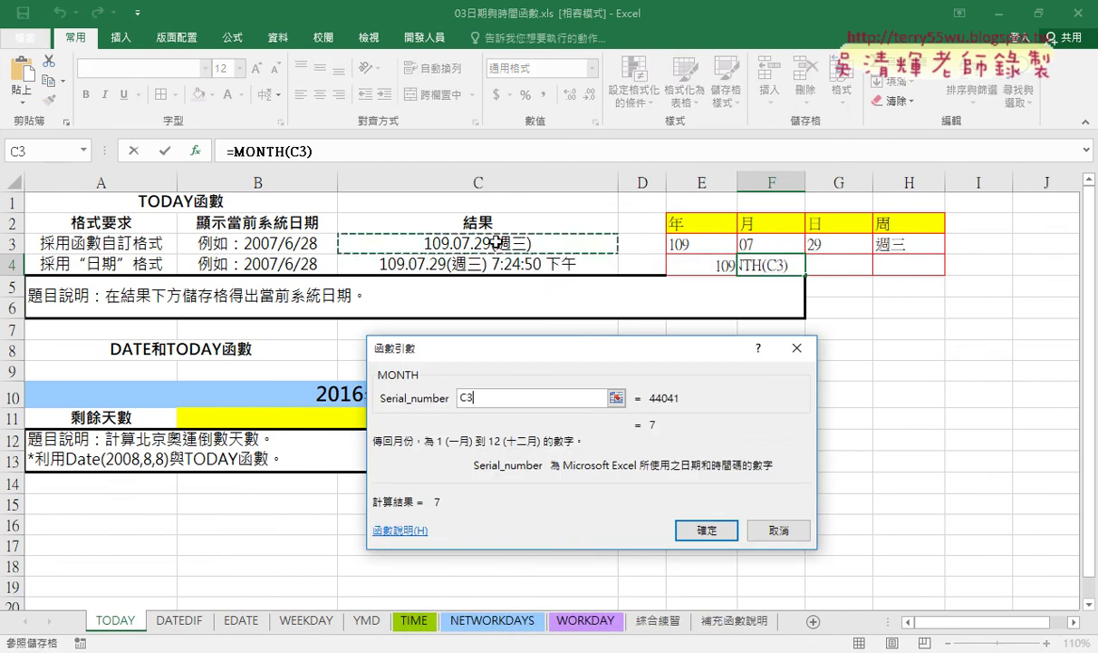
click(706, 531)
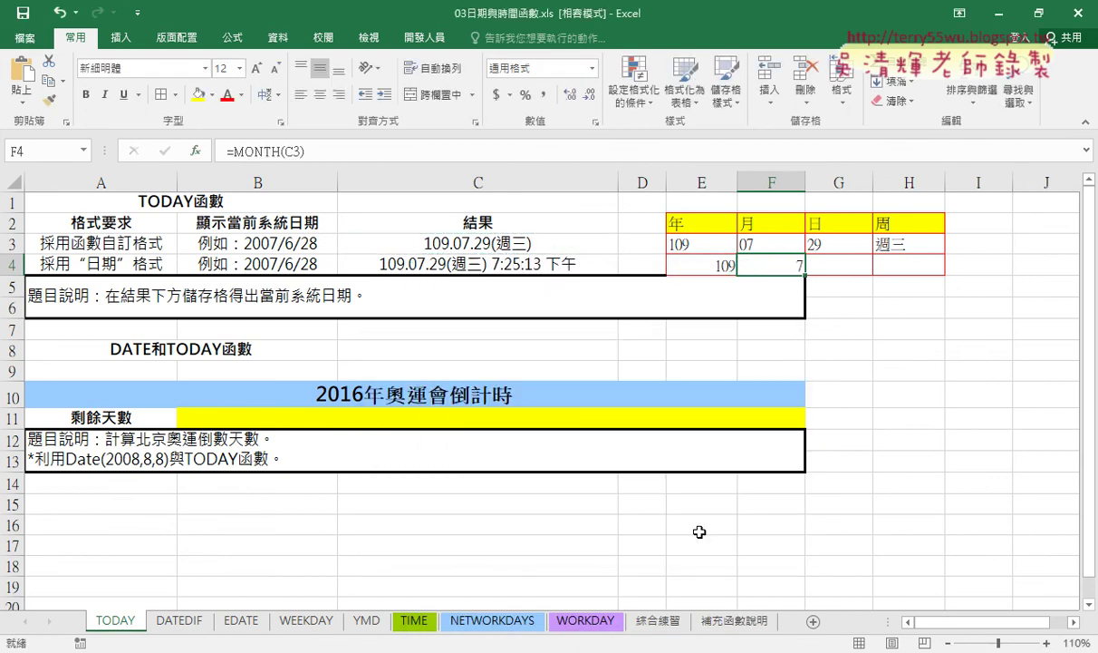
Step: Enter =DAY(C3) in G4, giving 29
click(846, 266)
click(195, 150)
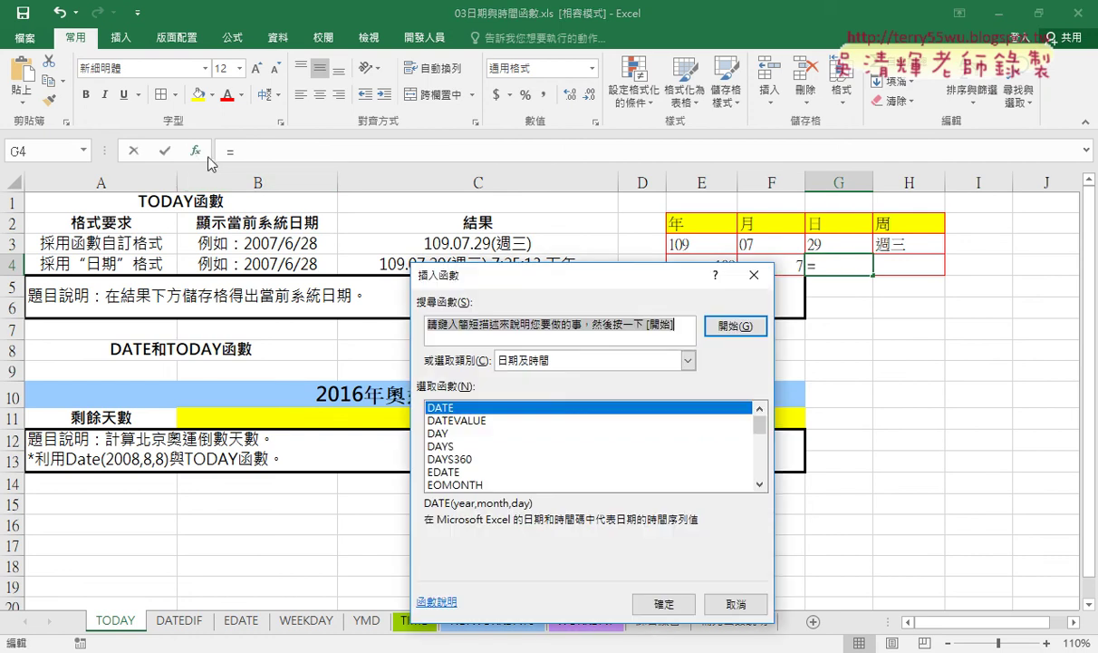
double_click(443, 435)
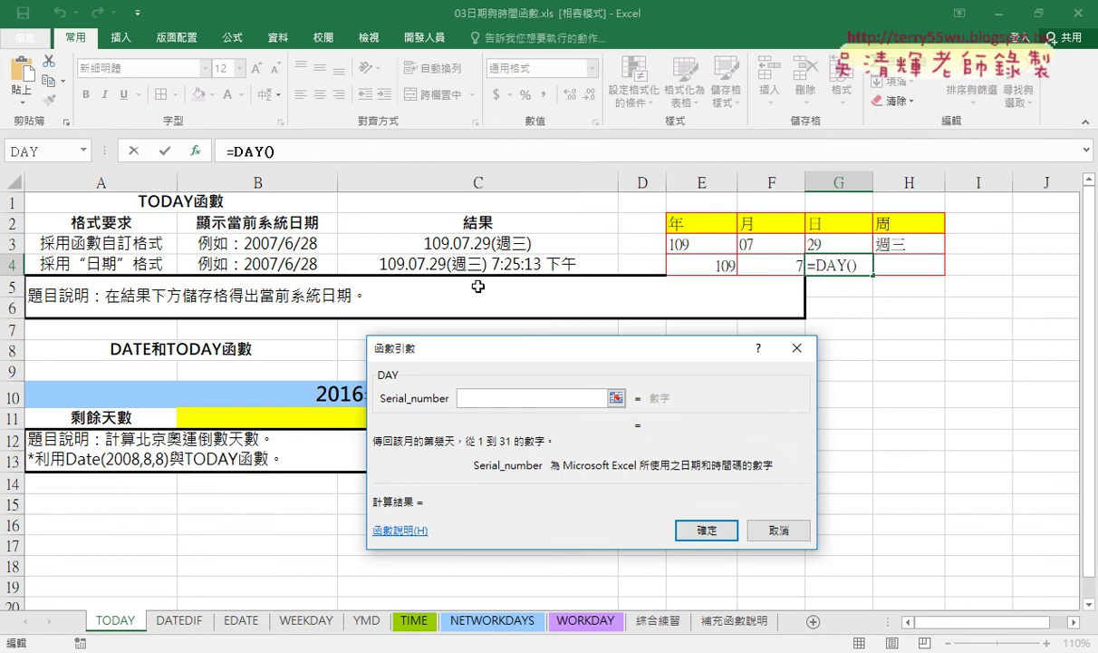
click(478, 243)
click(709, 595)
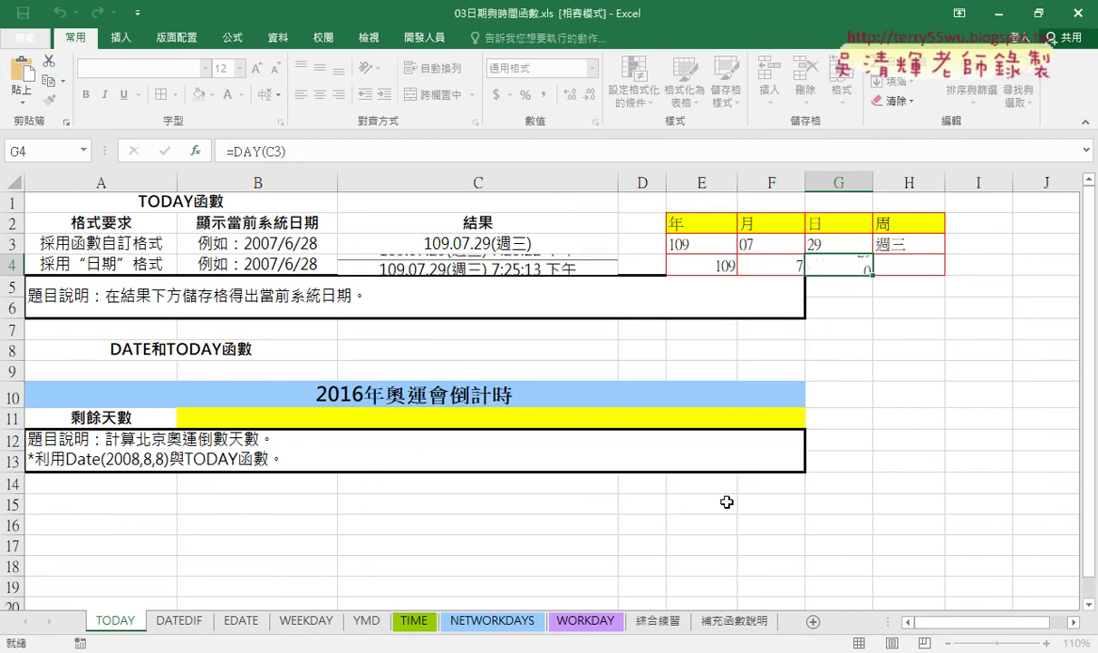
click(907, 264)
Step: Insert =WEEKDAY(C3) into H4 using the function wizard
click(195, 151)
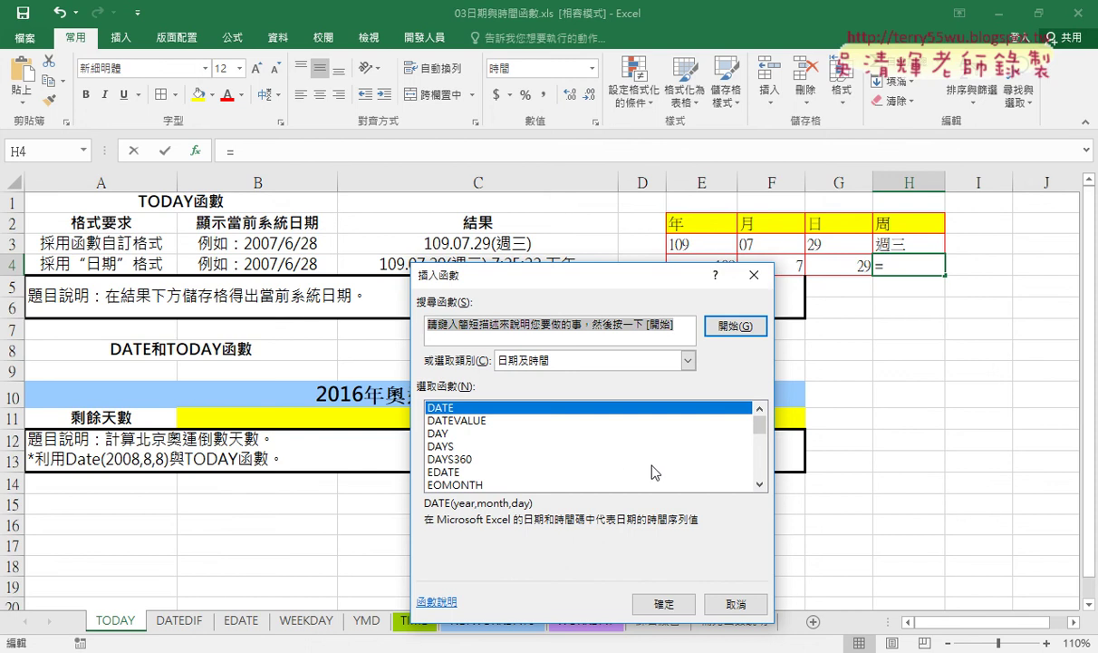
drag(760, 425, 759, 468)
click(453, 420)
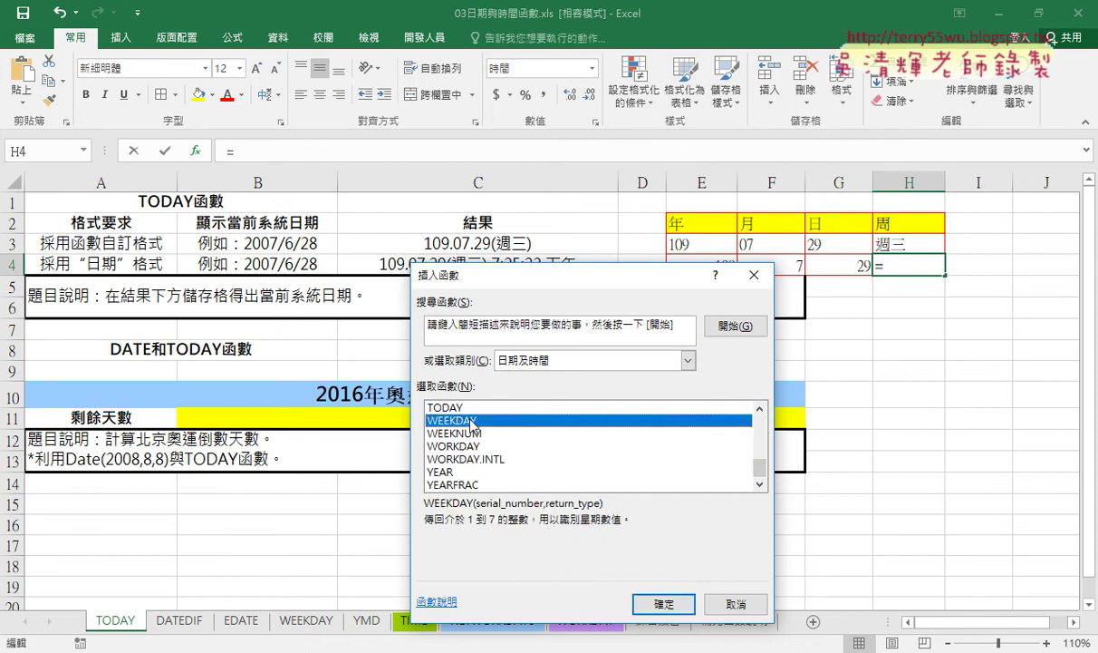
click(637, 604)
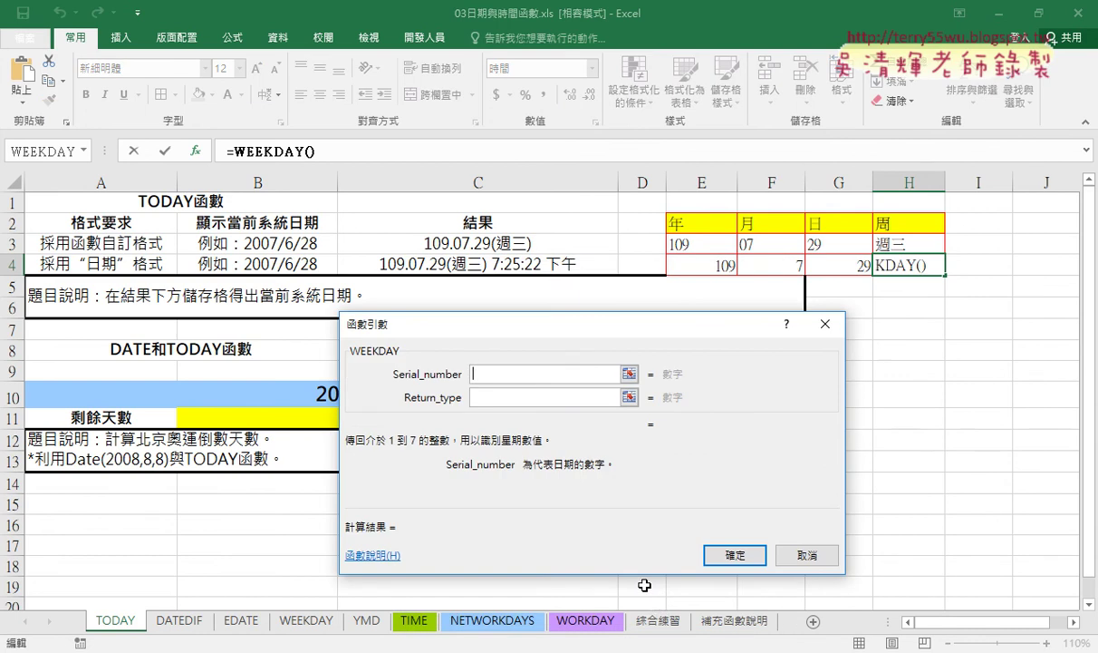
click(528, 243)
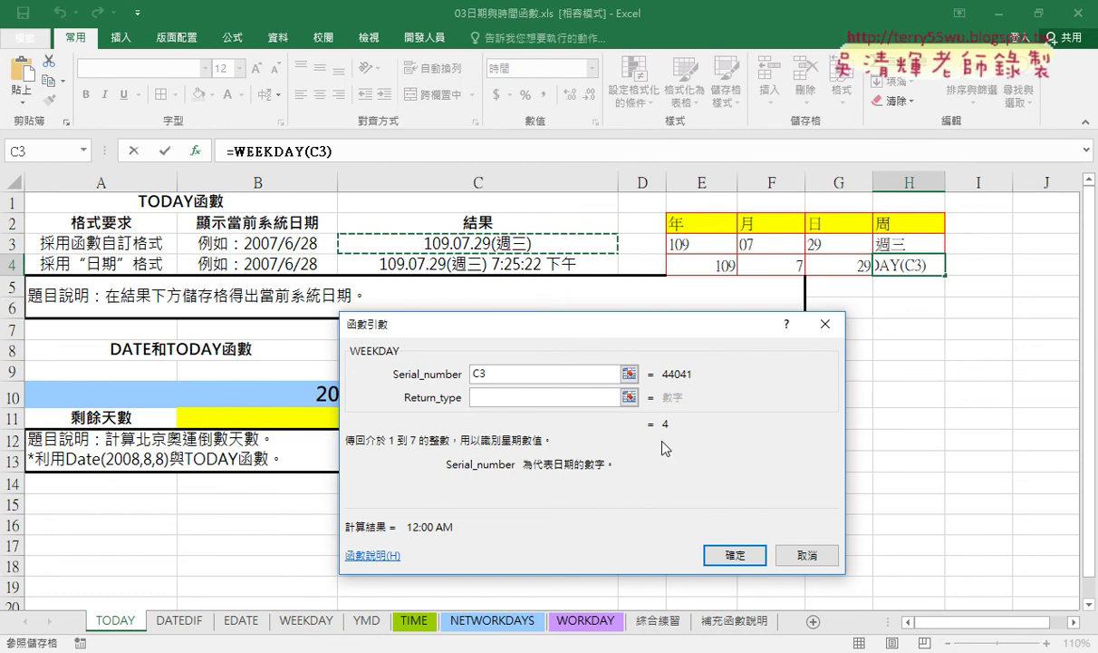
click(742, 555)
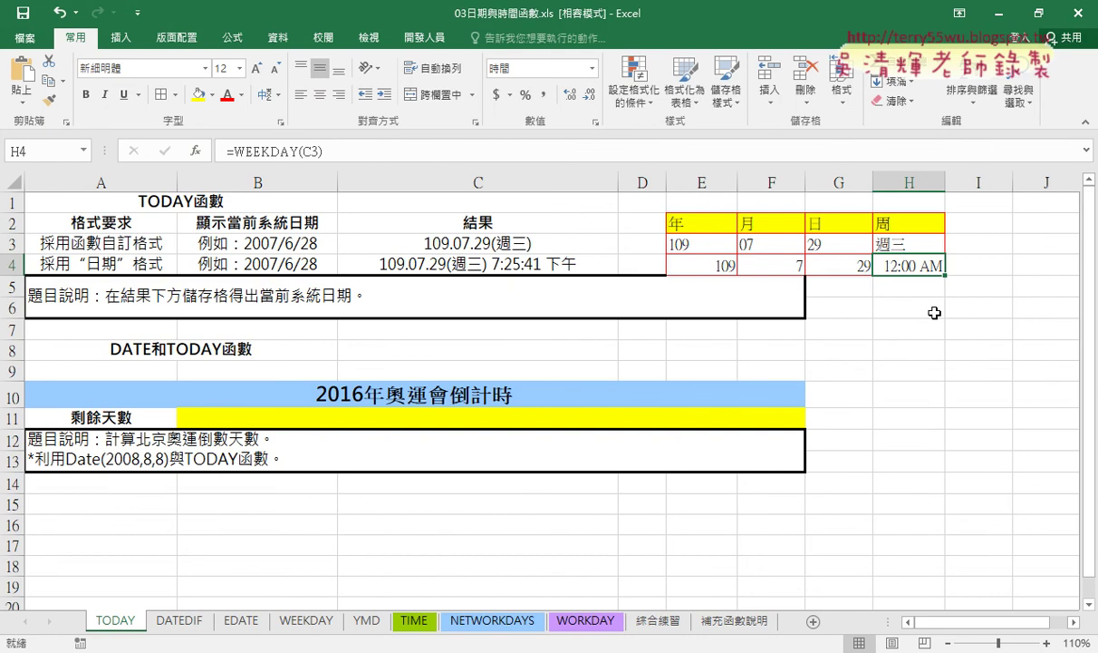
Step: Format H4 as General so it displays the weekday number 4
right_click(936, 266)
click(949, 530)
click(643, 275)
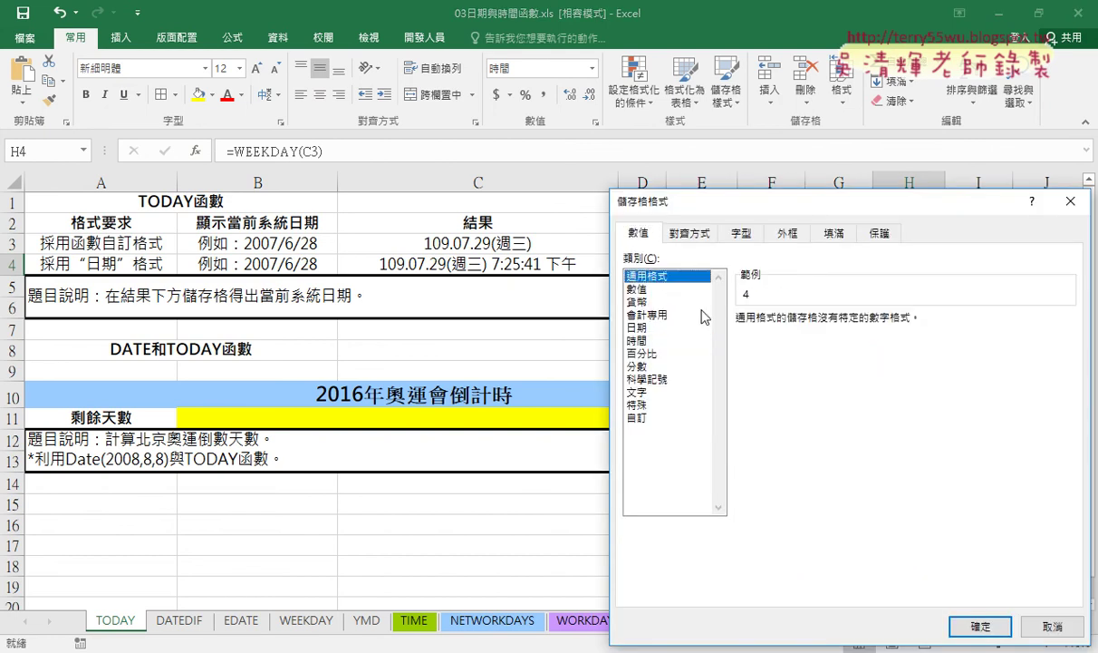
click(981, 625)
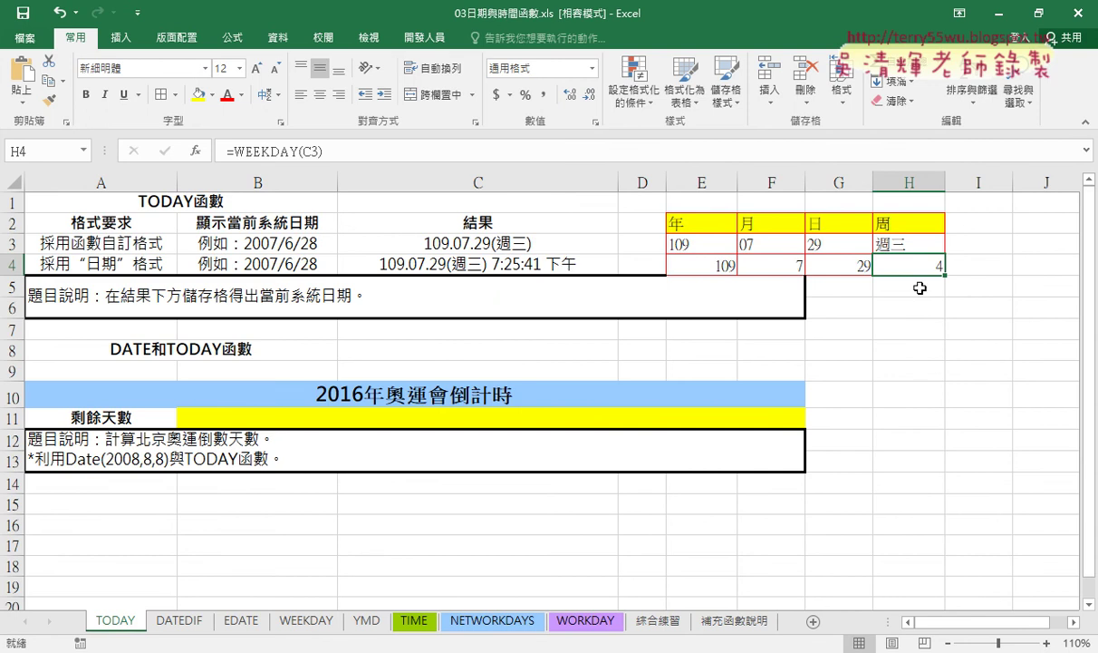
Step: Apply the 週三 weekday-name date format to H4
right_click(906, 264)
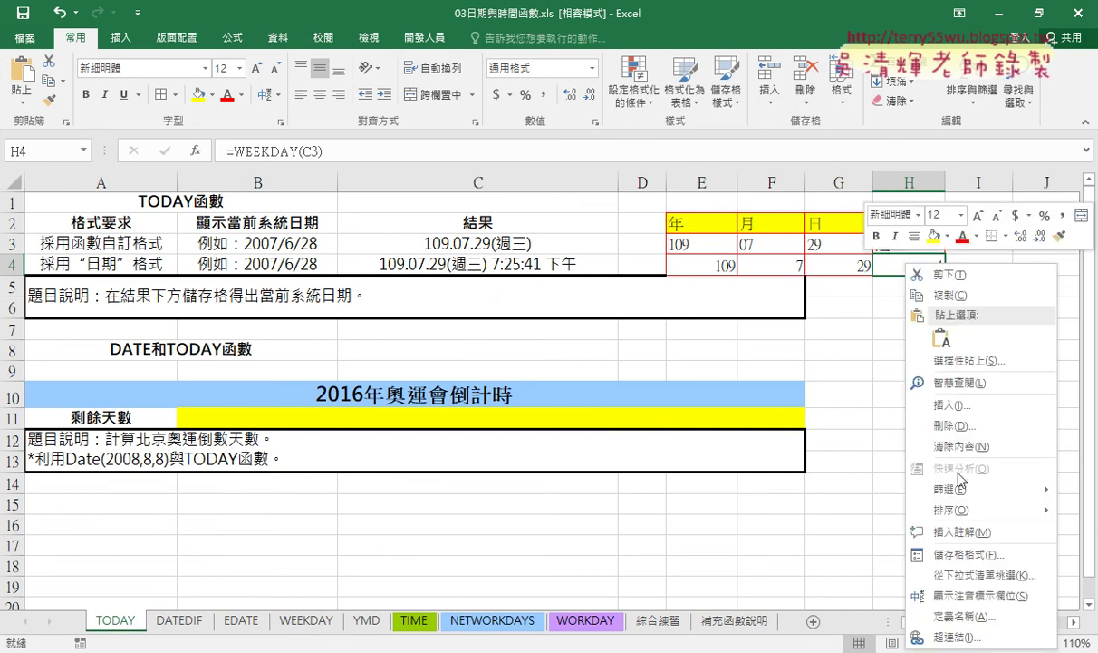
click(917, 552)
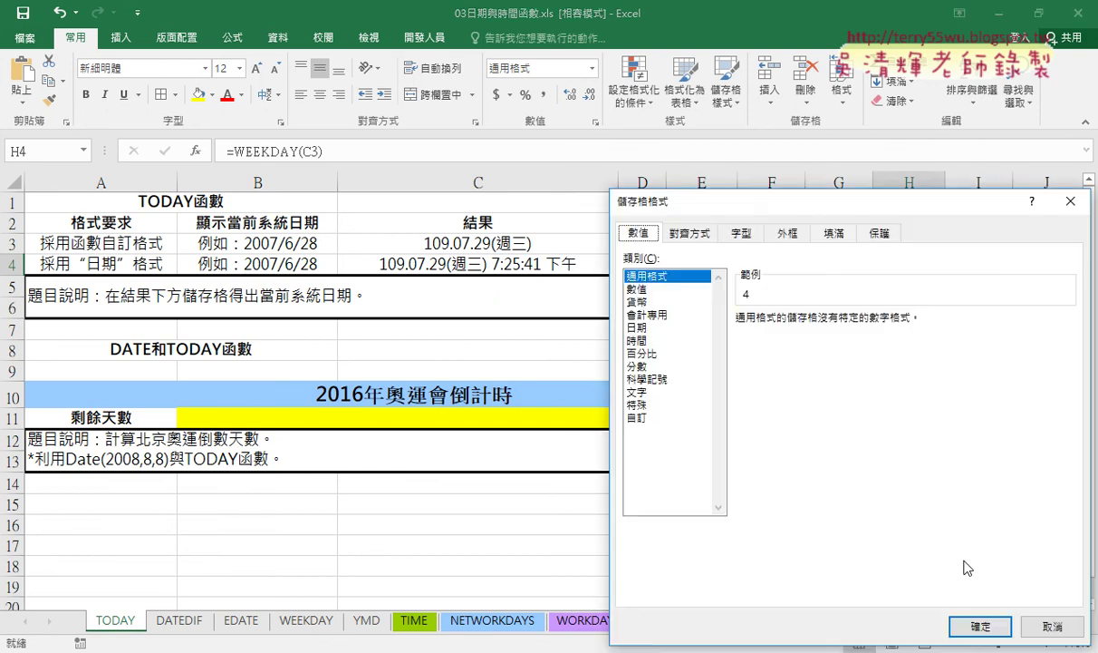
click(638, 327)
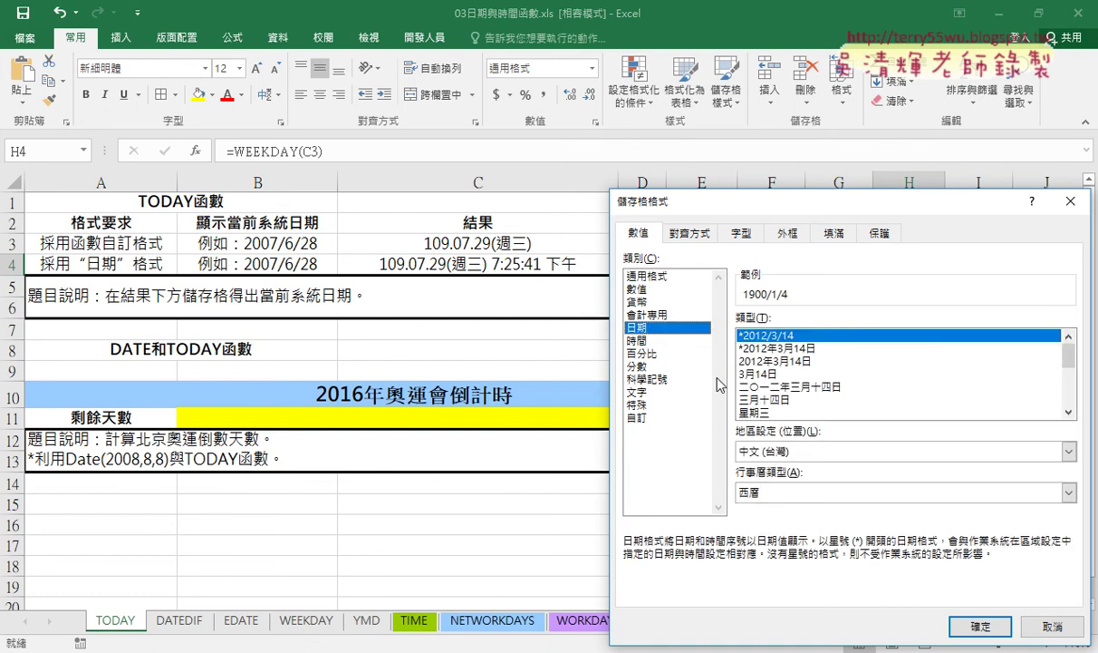
click(1069, 412)
click(1069, 412)
click(758, 402)
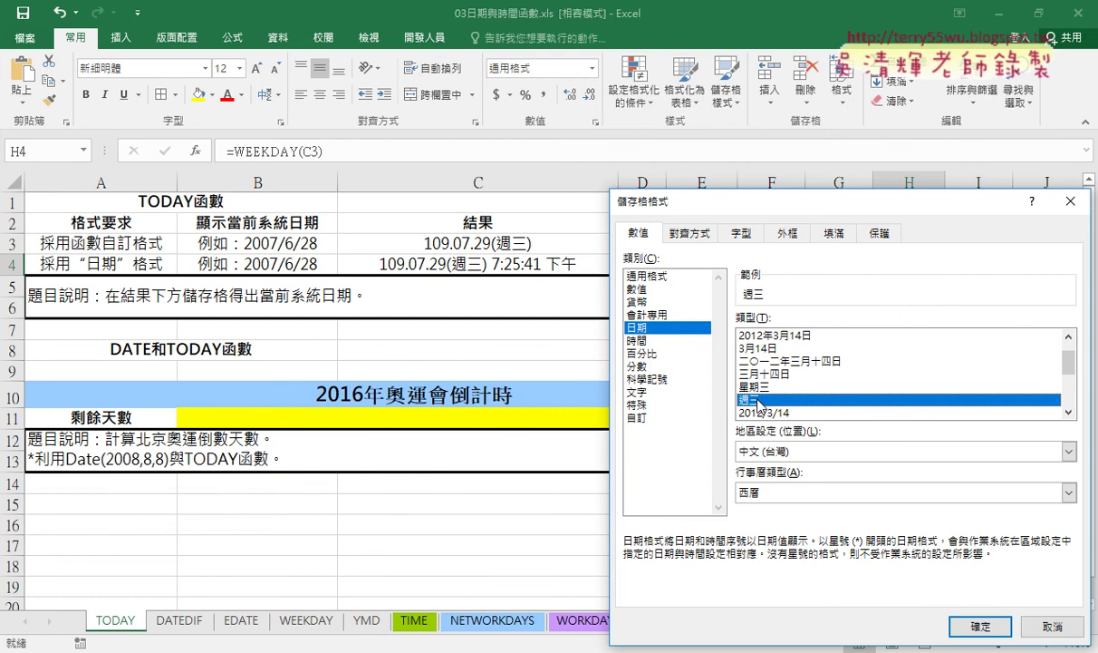
click(976, 624)
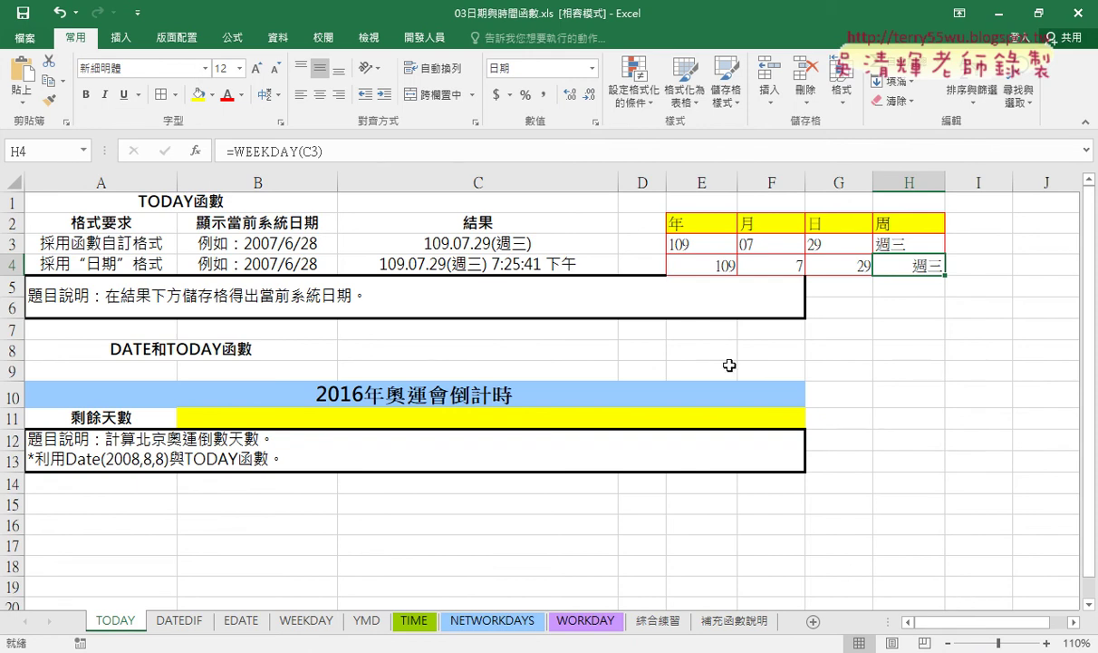
Step: Review the formulas in E4:H4 and compare them with the text results in E3:H3
click(678, 262)
click(764, 264)
click(842, 263)
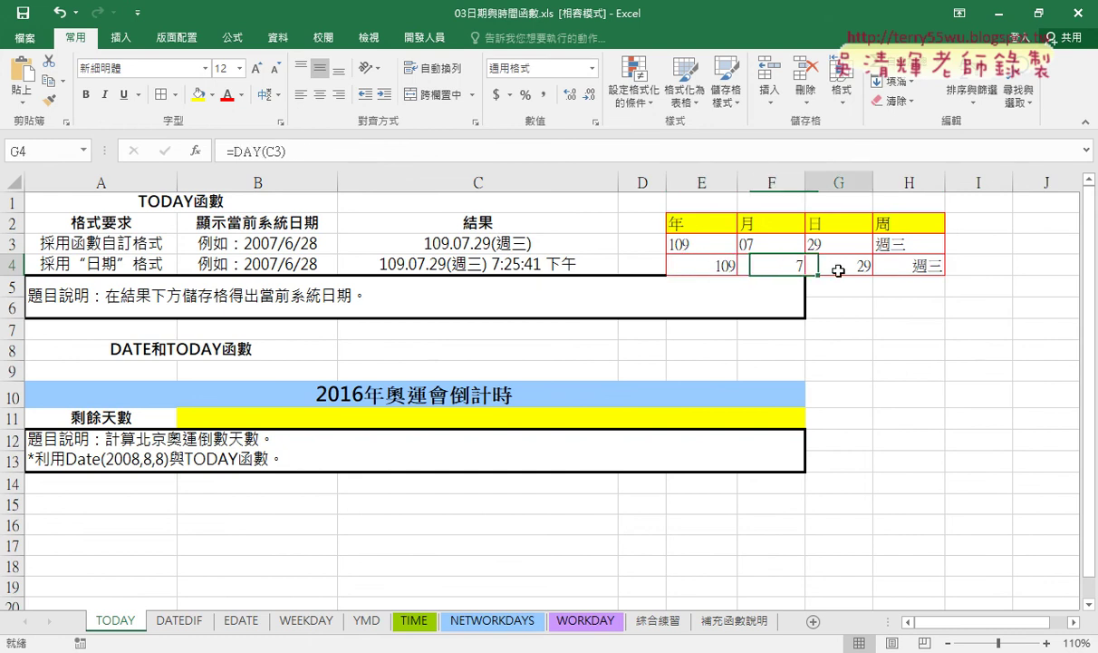
click(923, 270)
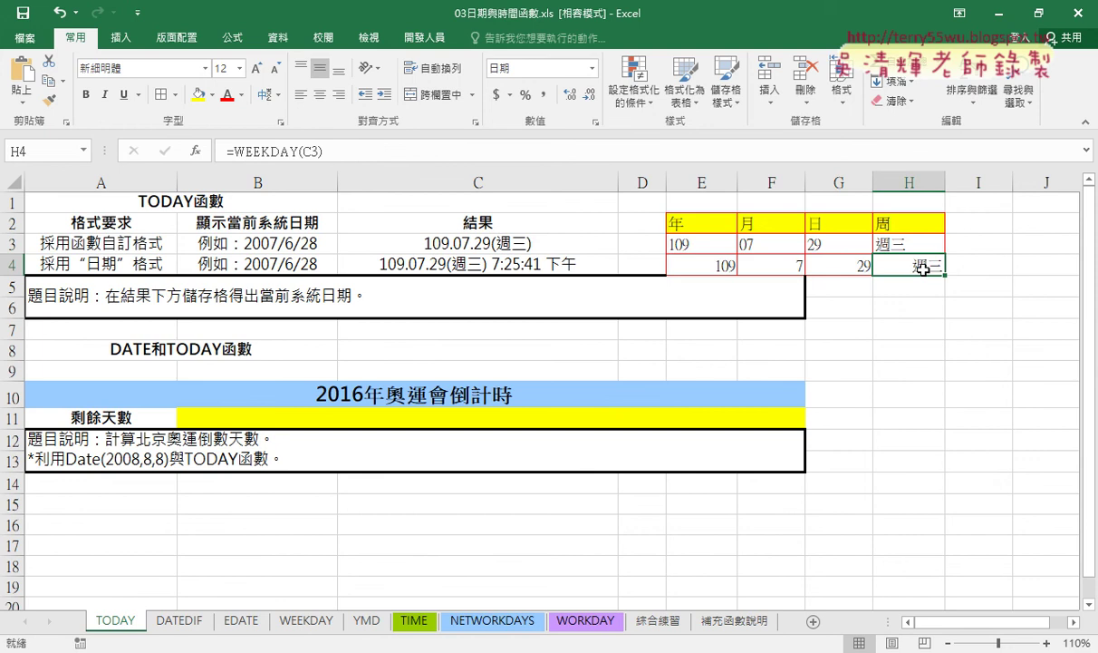
drag(690, 244, 914, 238)
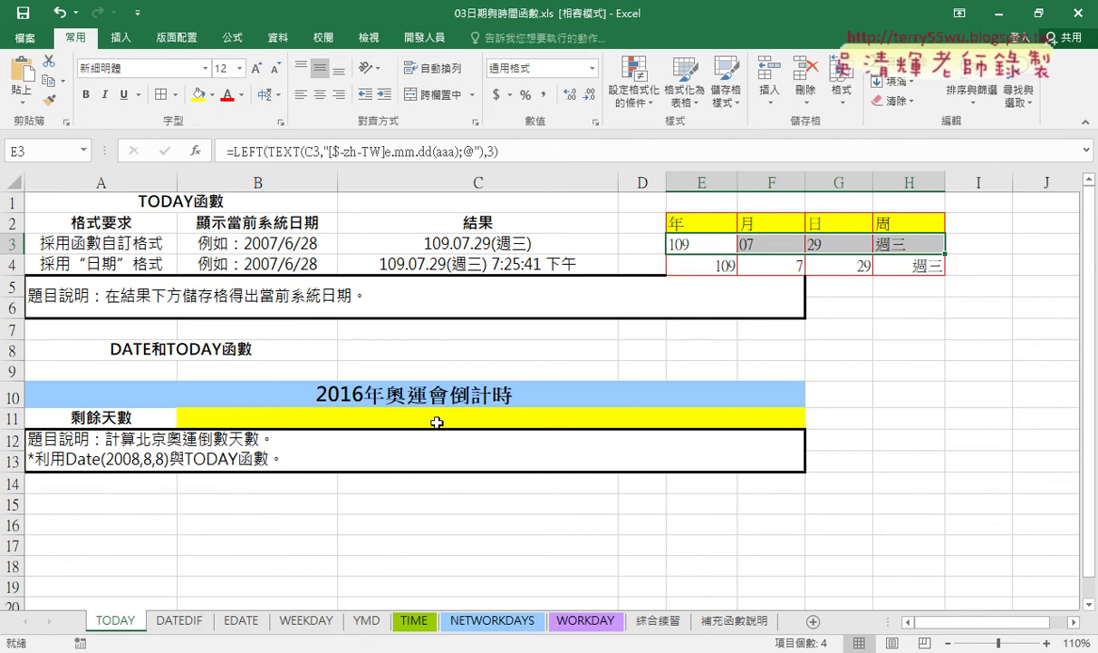
Step: Edit the A10 title so 2016 becomes 2021, reading 2021年奧運會倒計時
double_click(358, 393)
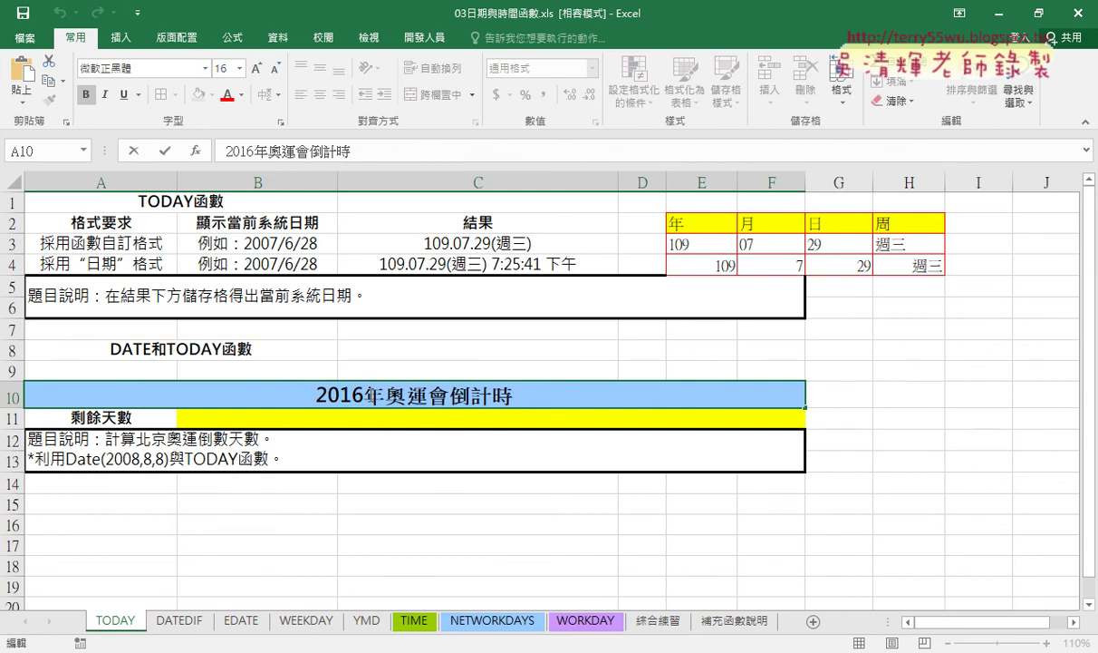
drag(356, 395, 337, 390)
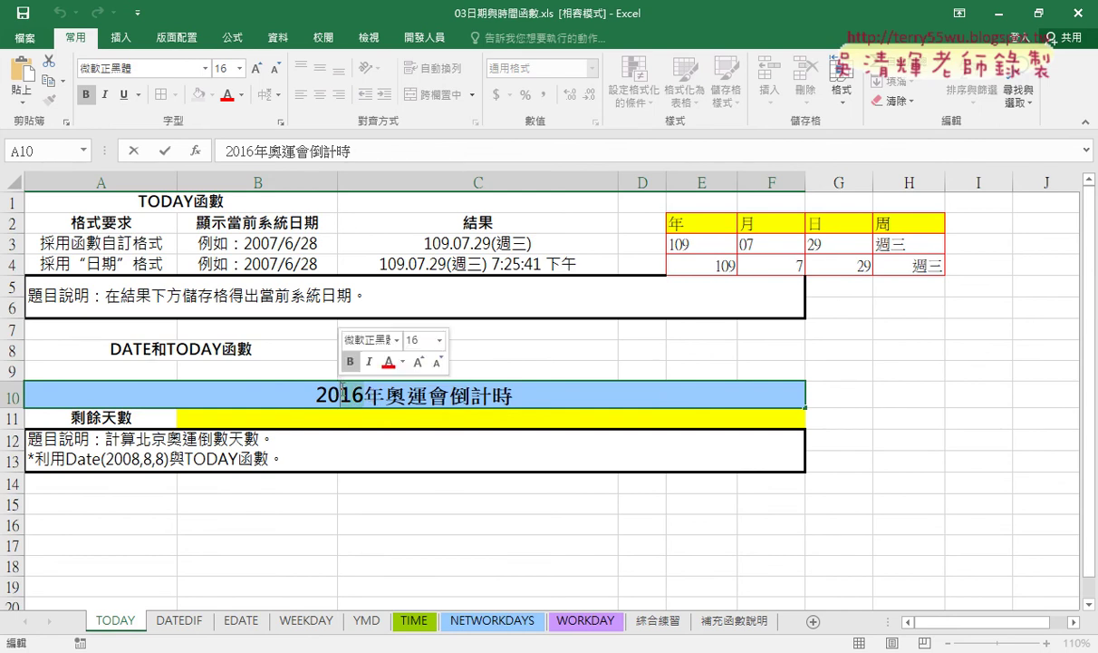
text(21)
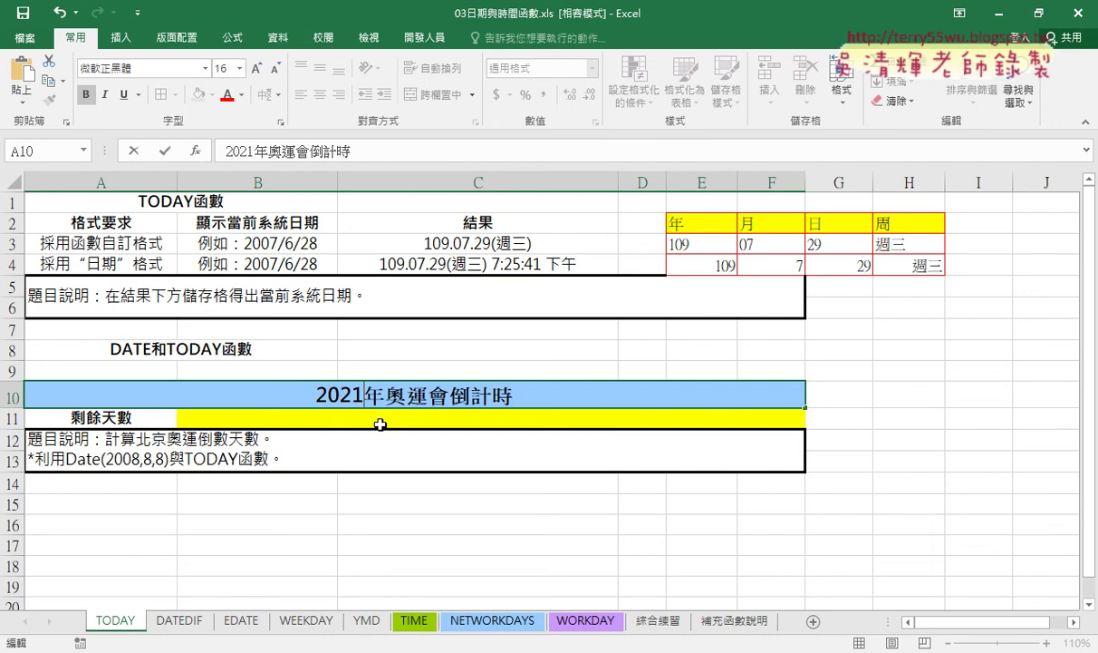
click(842, 400)
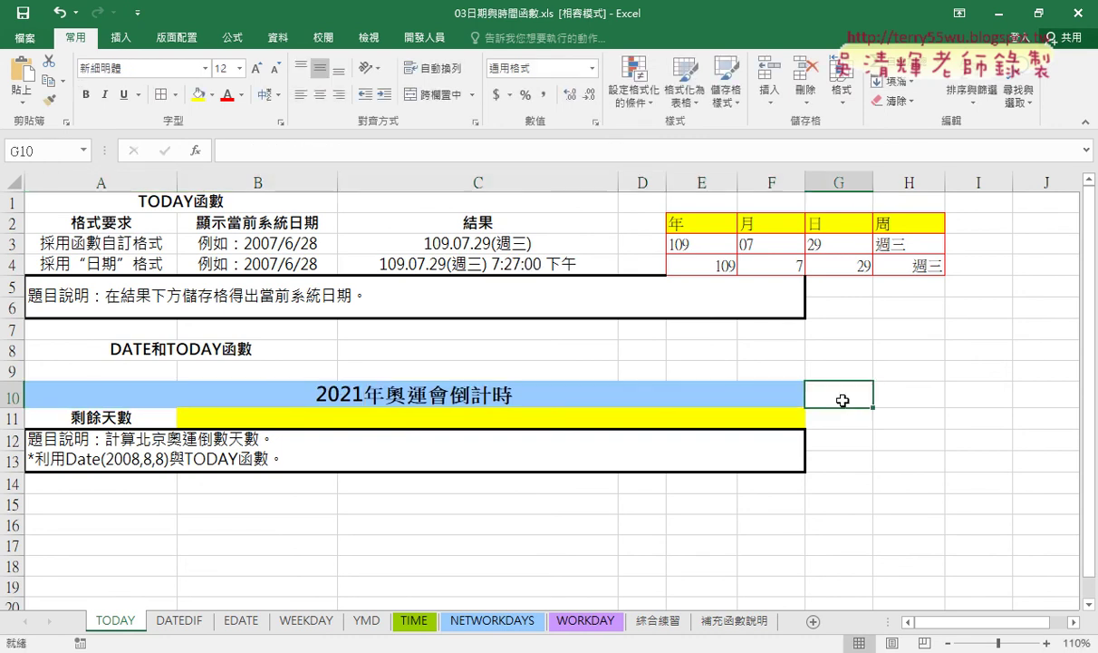
Step: In the browser's 日本奧運 results, highlight the Olympic opening date 2021年7月23日
key(alt+Tab)
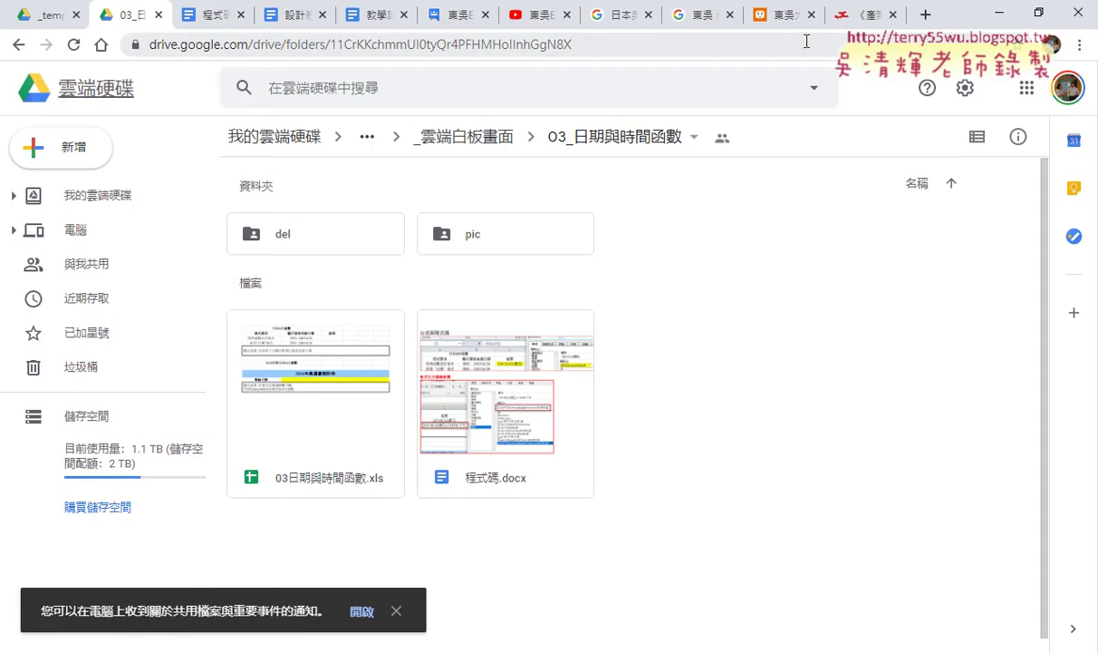
click(623, 14)
scroll(639, 271, up, 5)
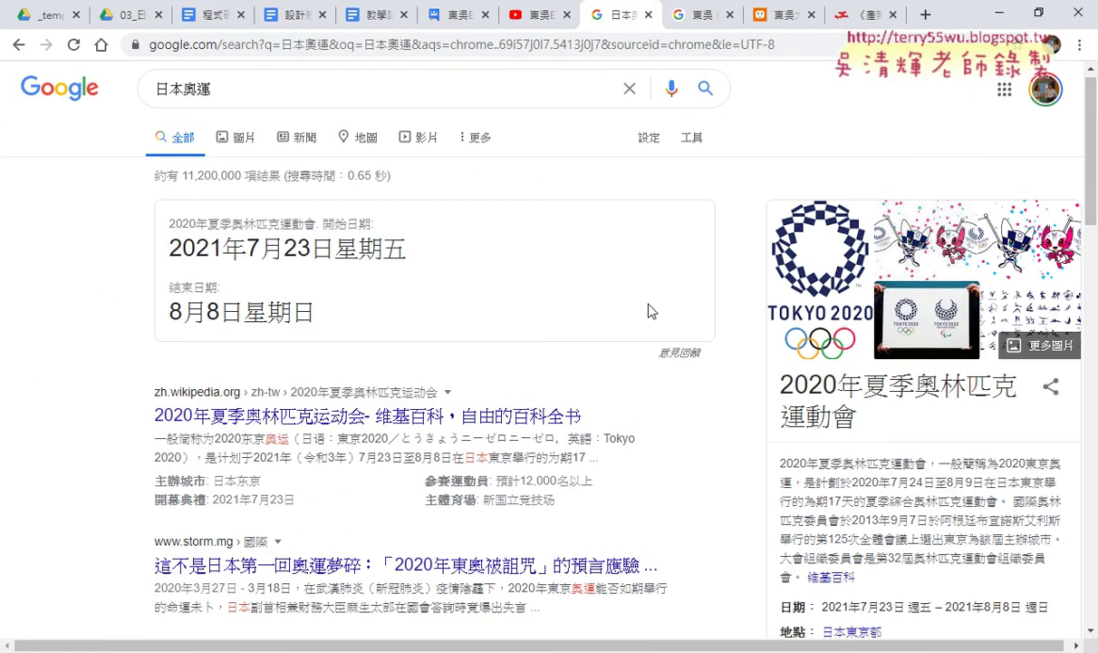
drag(171, 257, 335, 262)
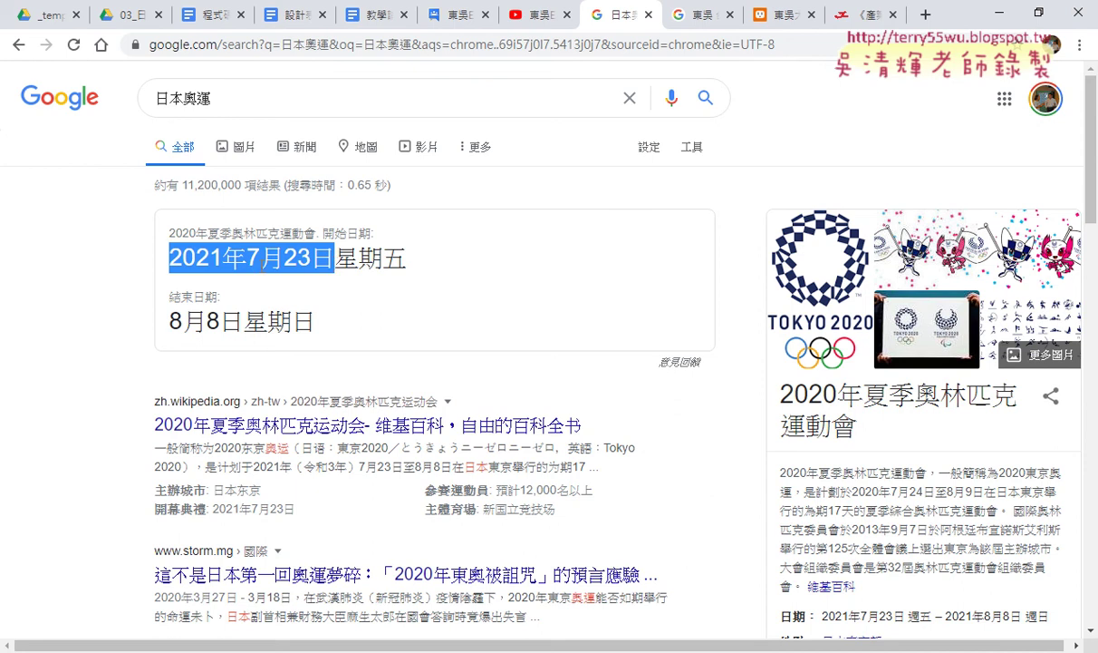
Step: Back in Excel, enter the Olympic date 2021/7/23 in G10
key(alt+Tab)
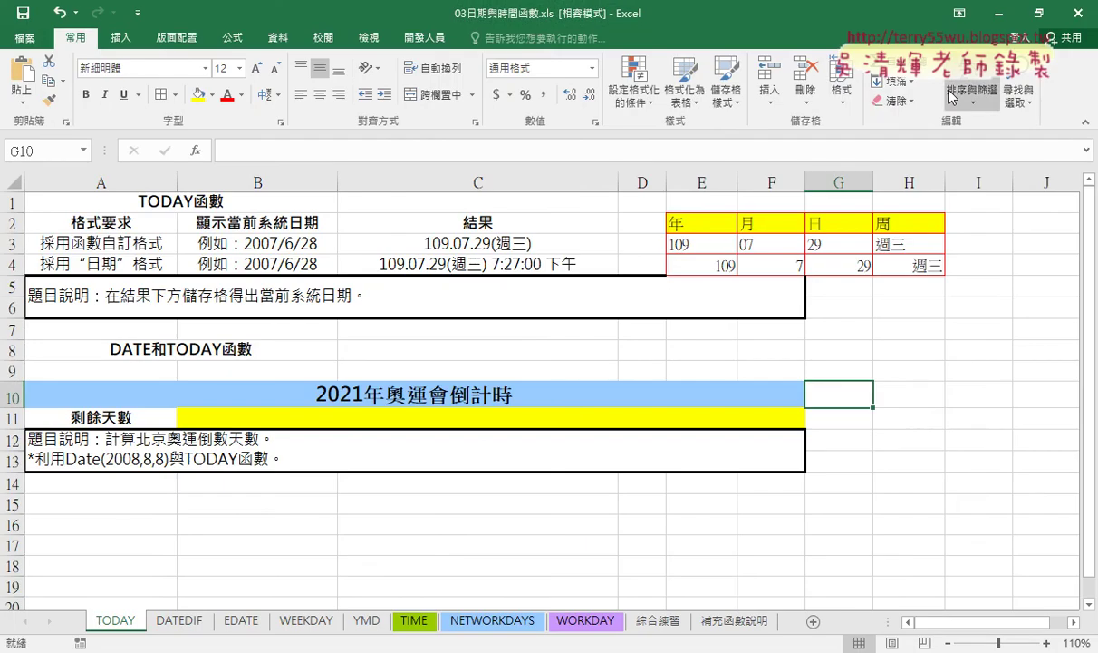
text(2)
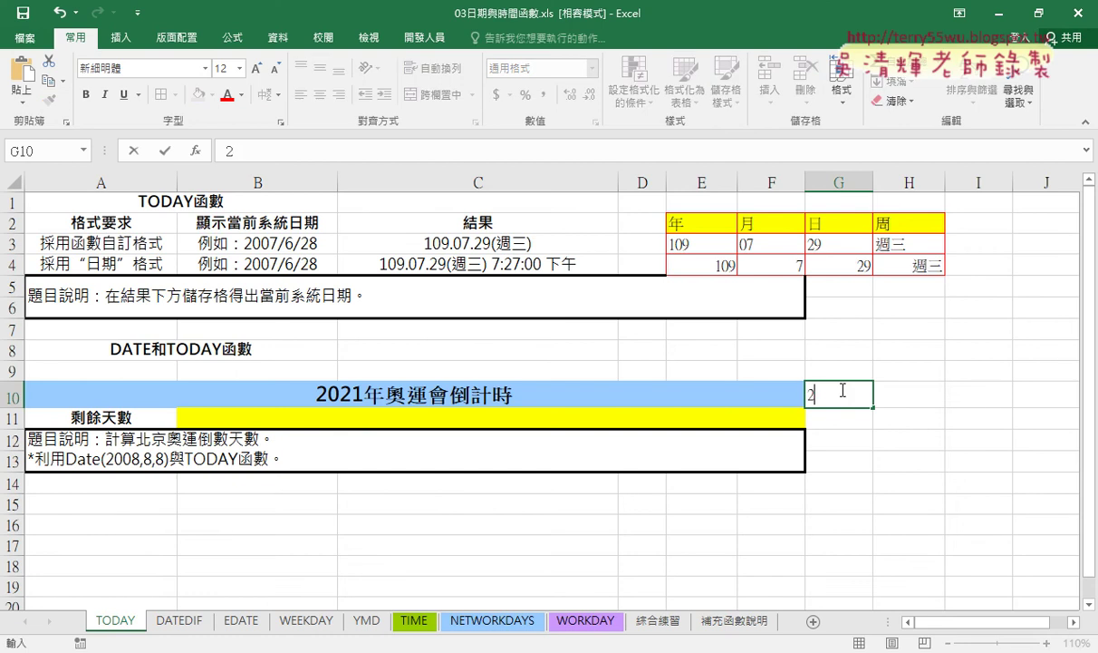
text(021)
text(/7/)
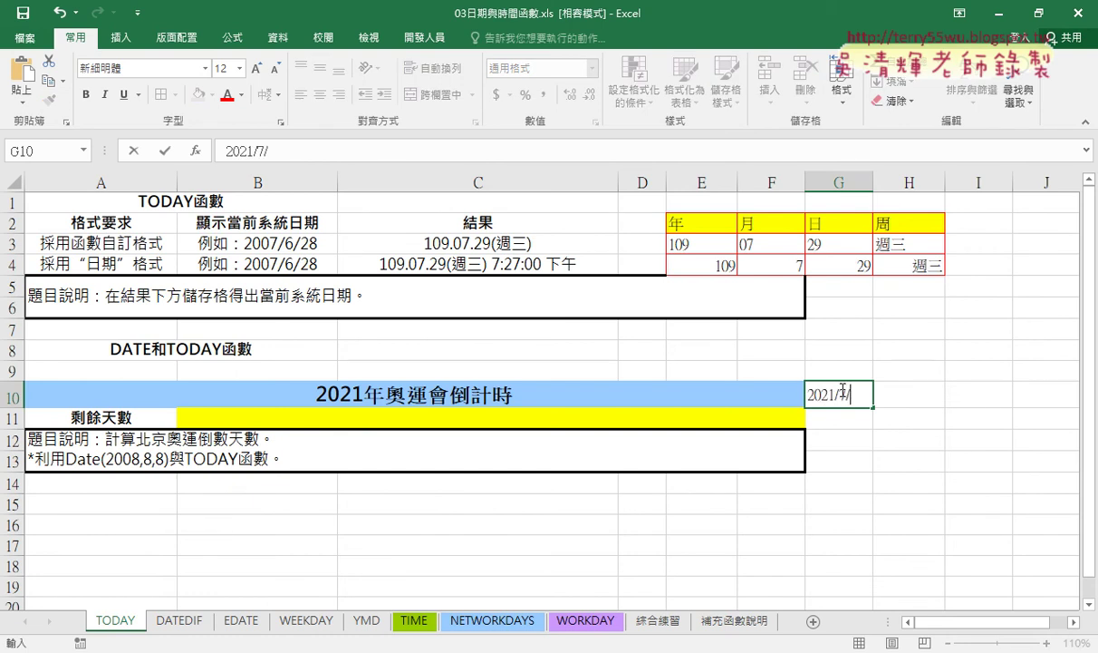
text(23)
key(Return)
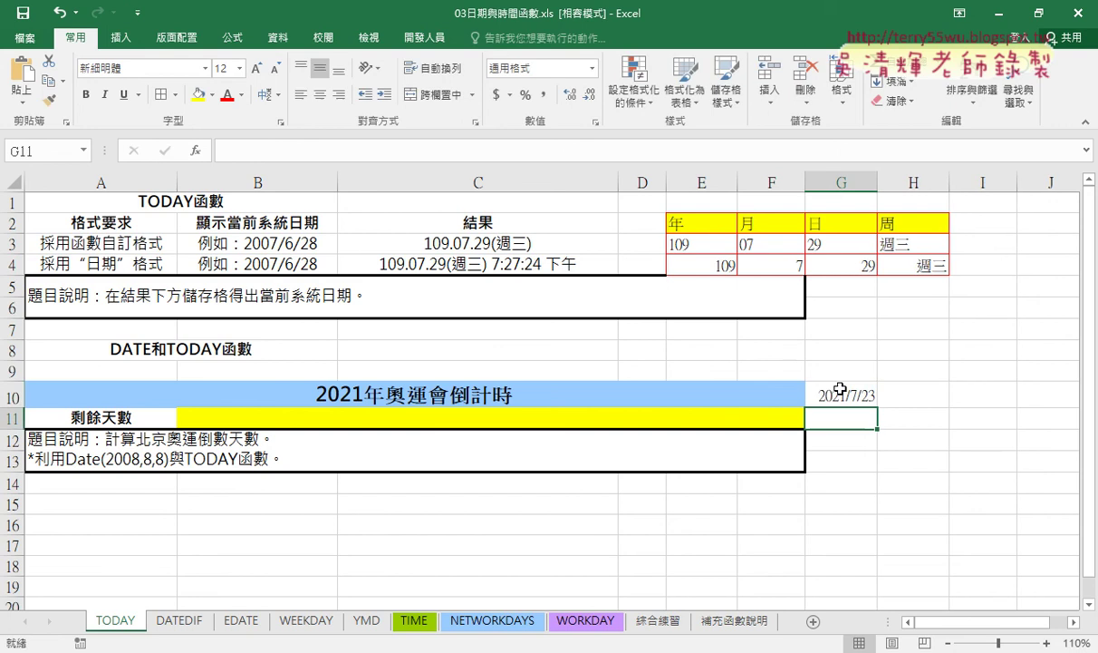
Step: Enter =G10-C3 in B11 to show 359 days remaining
click(589, 422)
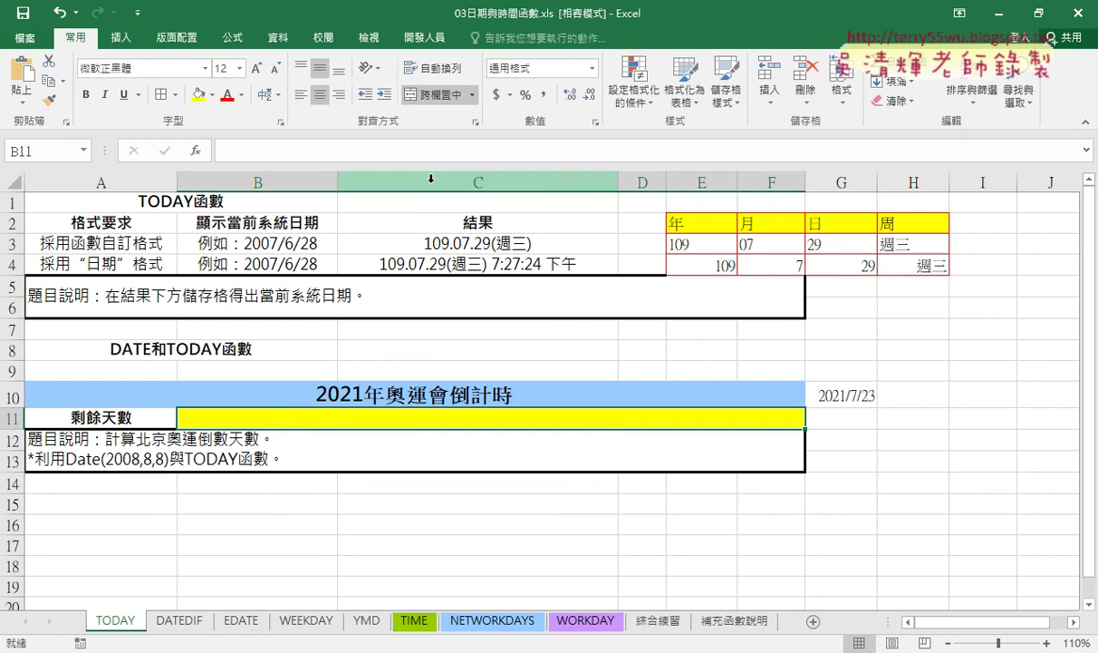
click(417, 152)
text(=)
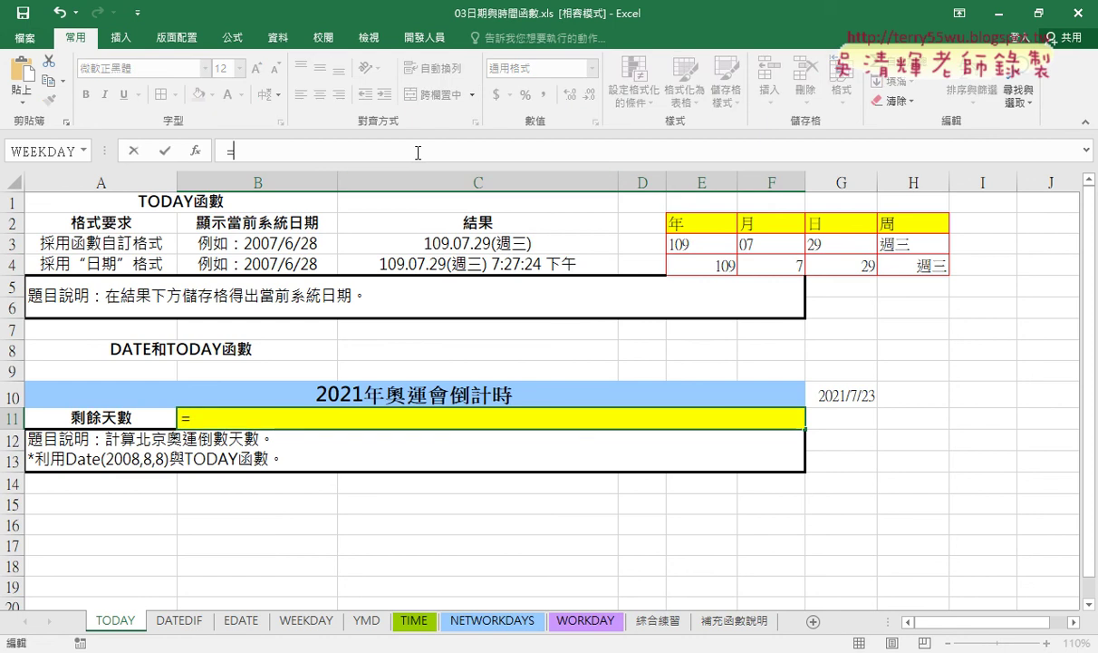
click(865, 395)
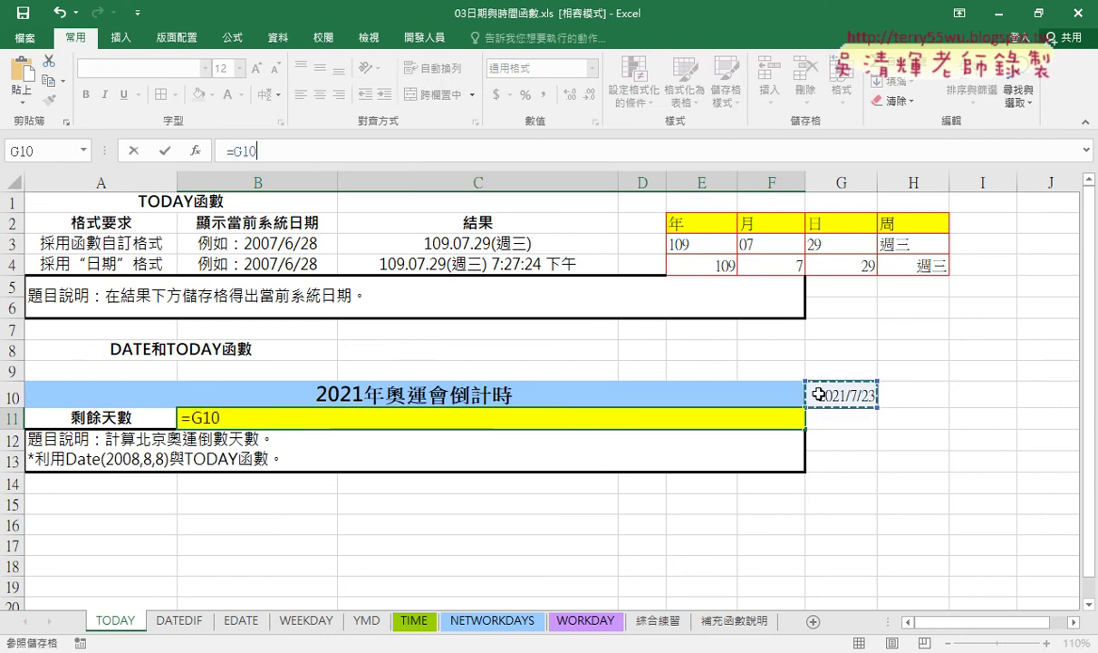
text(-)
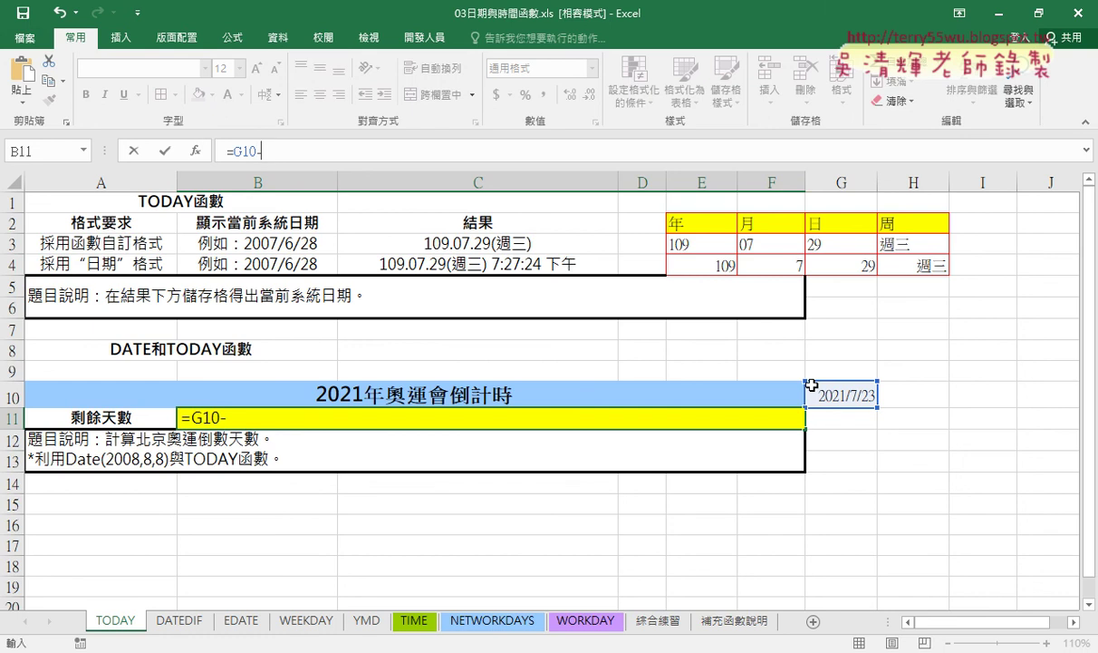
click(546, 247)
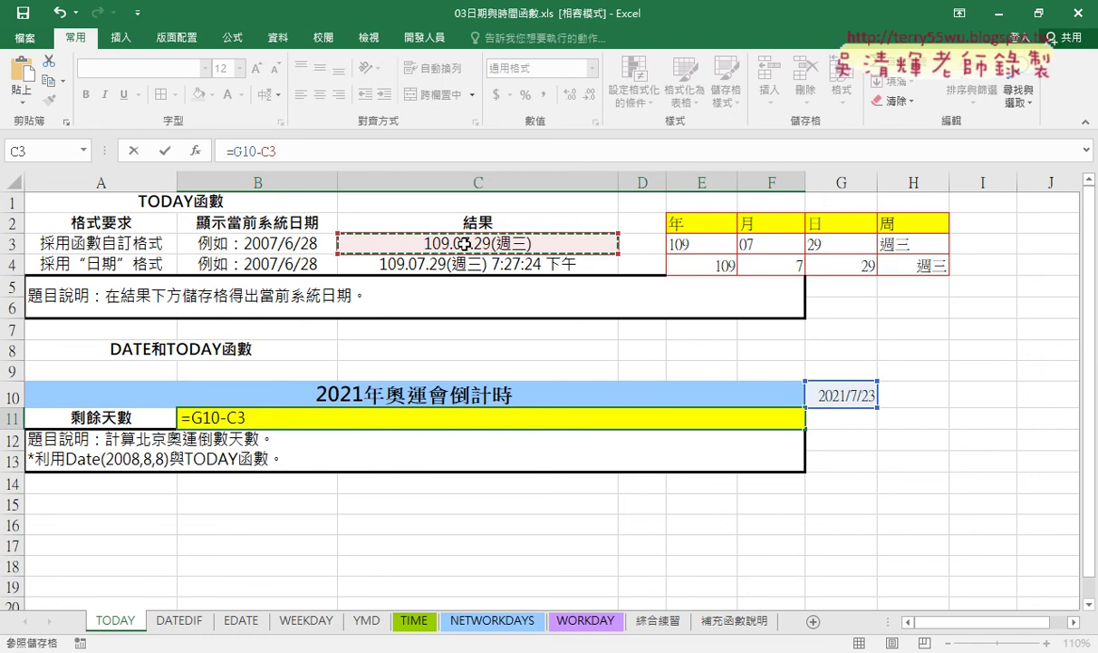
click(166, 153)
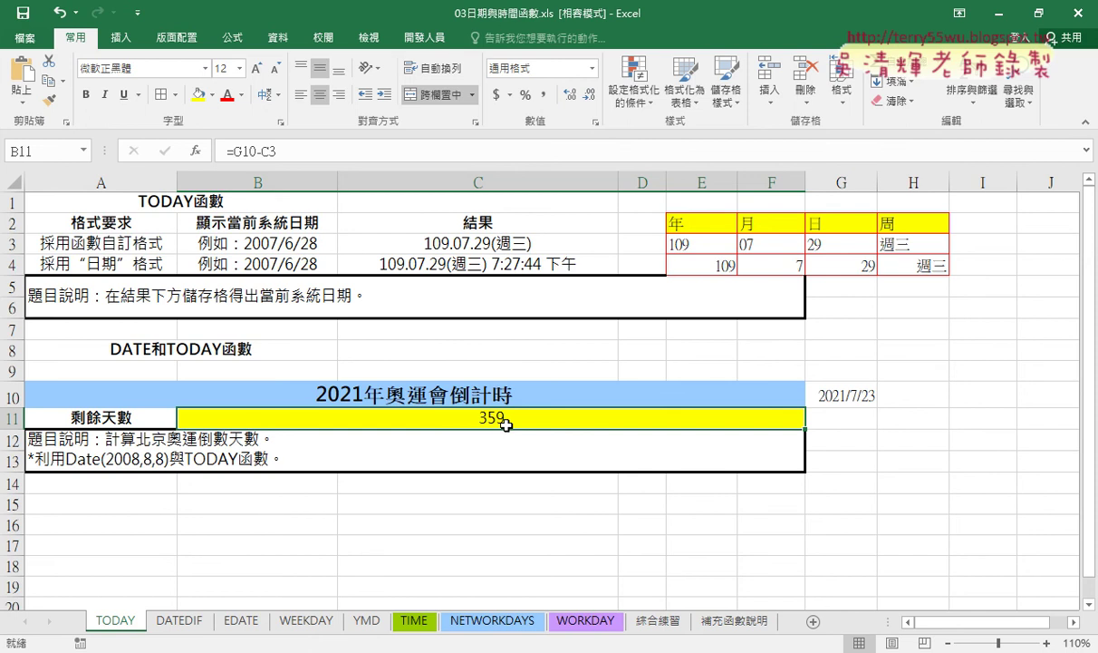
right_click(505, 424)
click(563, 345)
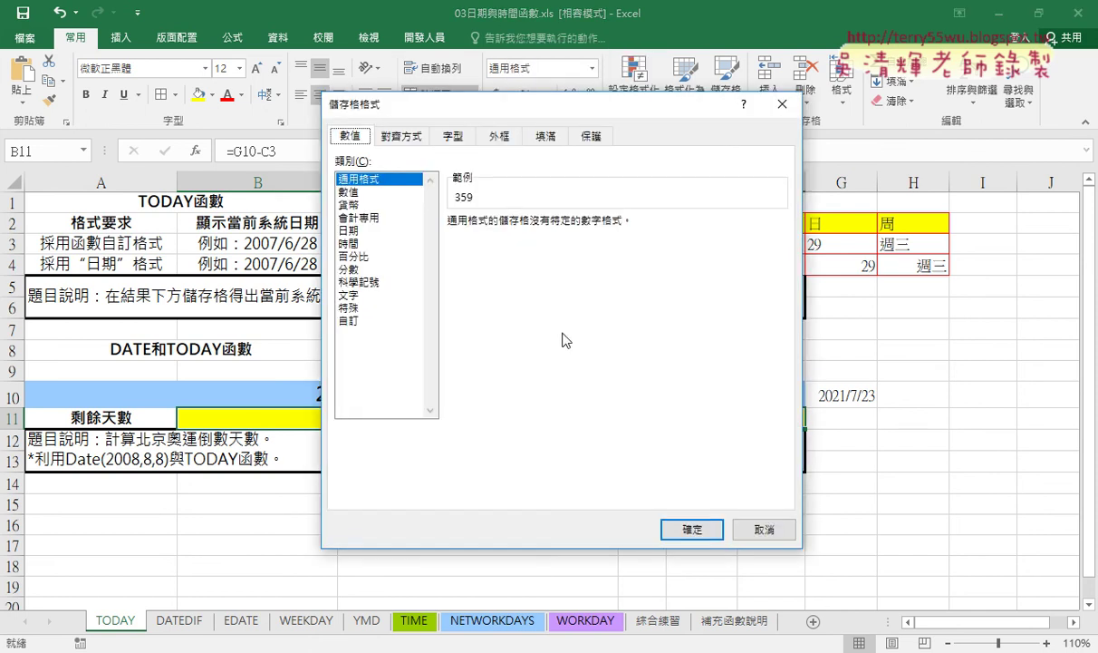
click(348, 230)
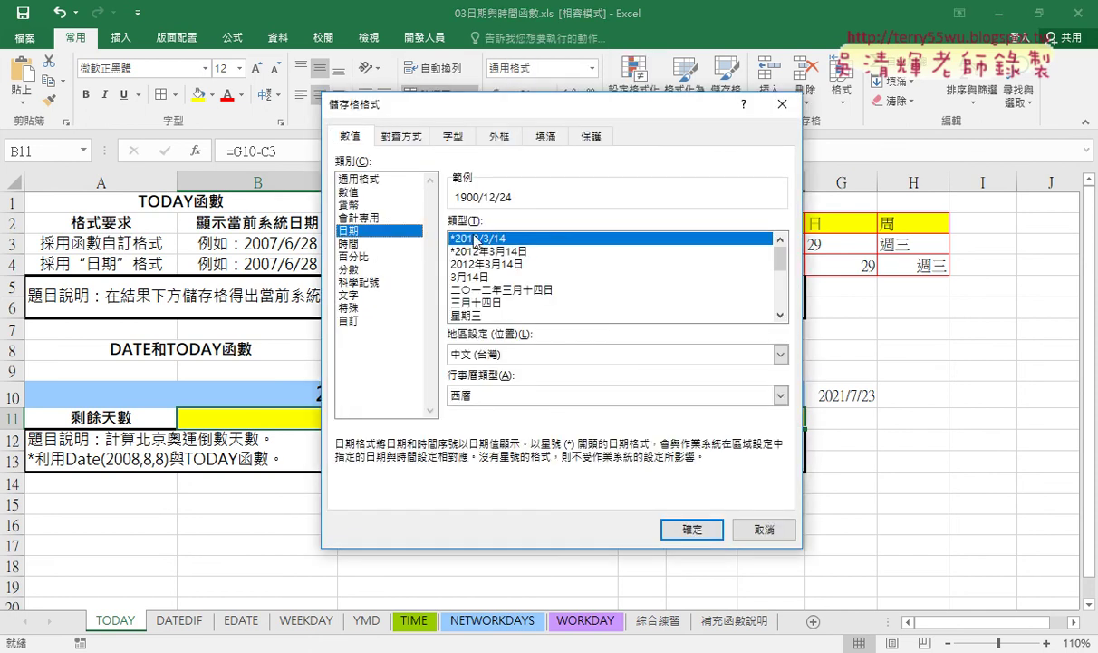
click(678, 533)
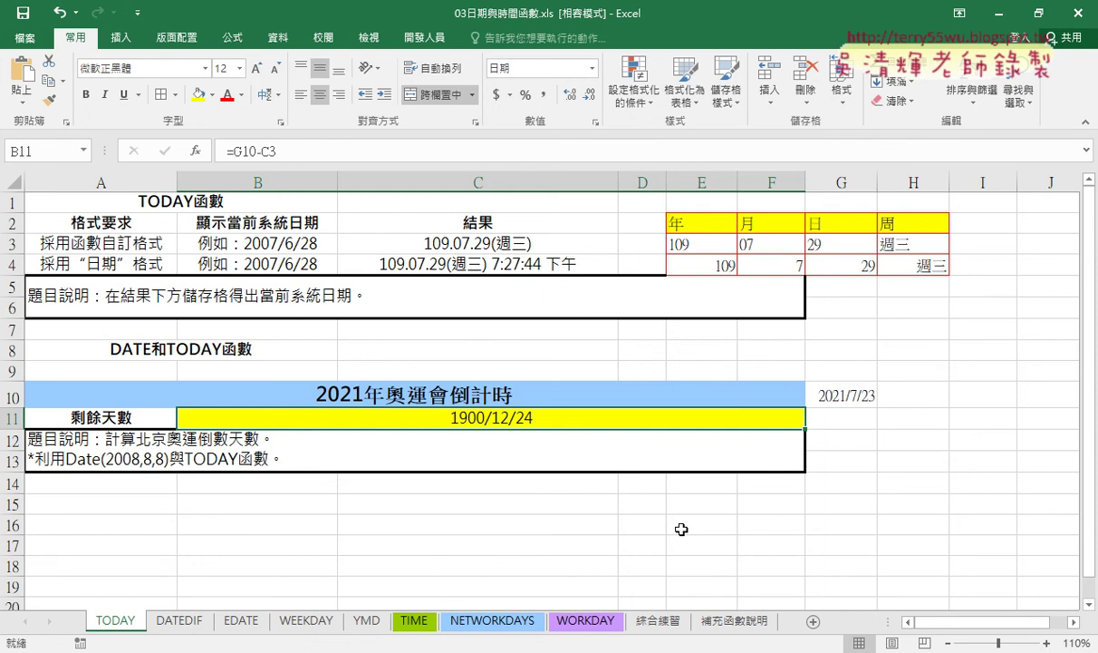
right_click(508, 418)
click(577, 325)
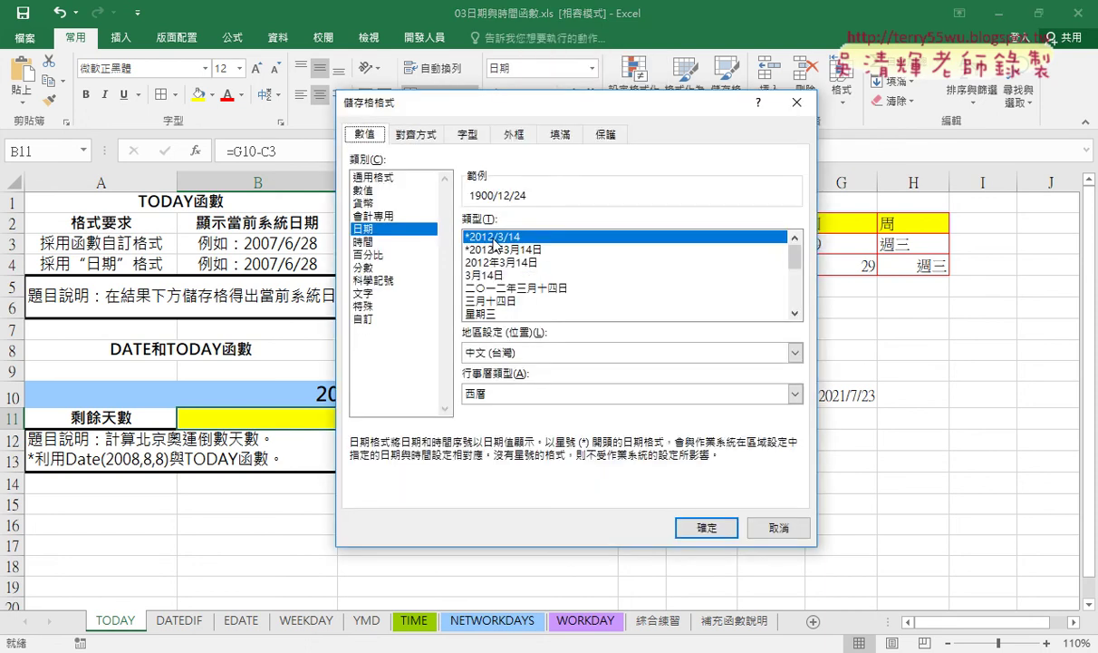
click(383, 178)
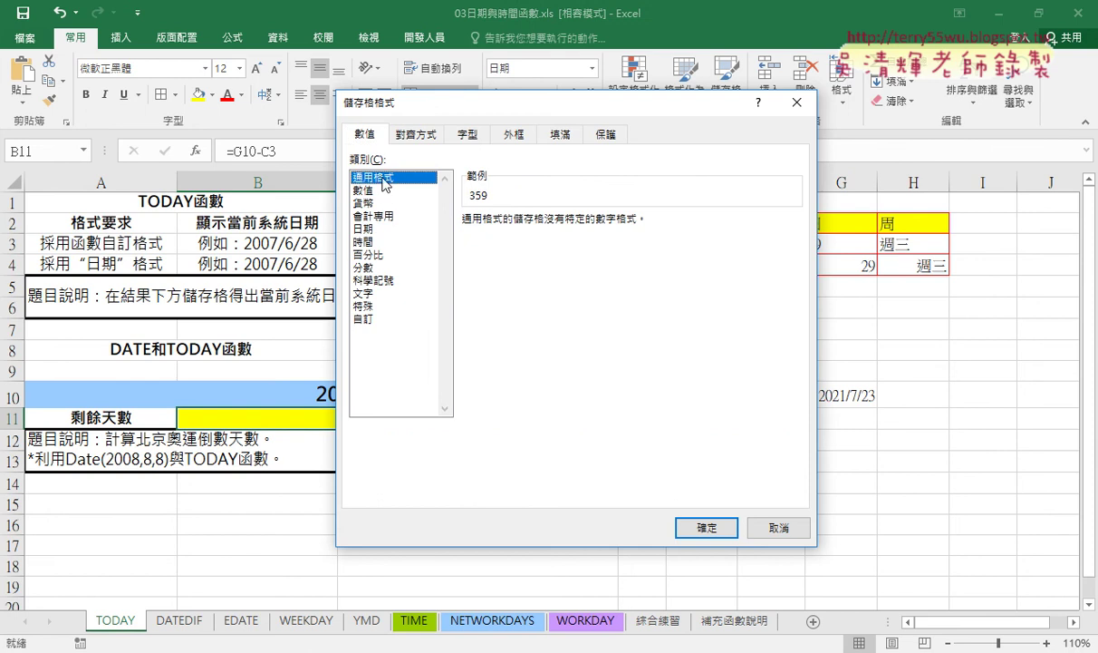
click(706, 528)
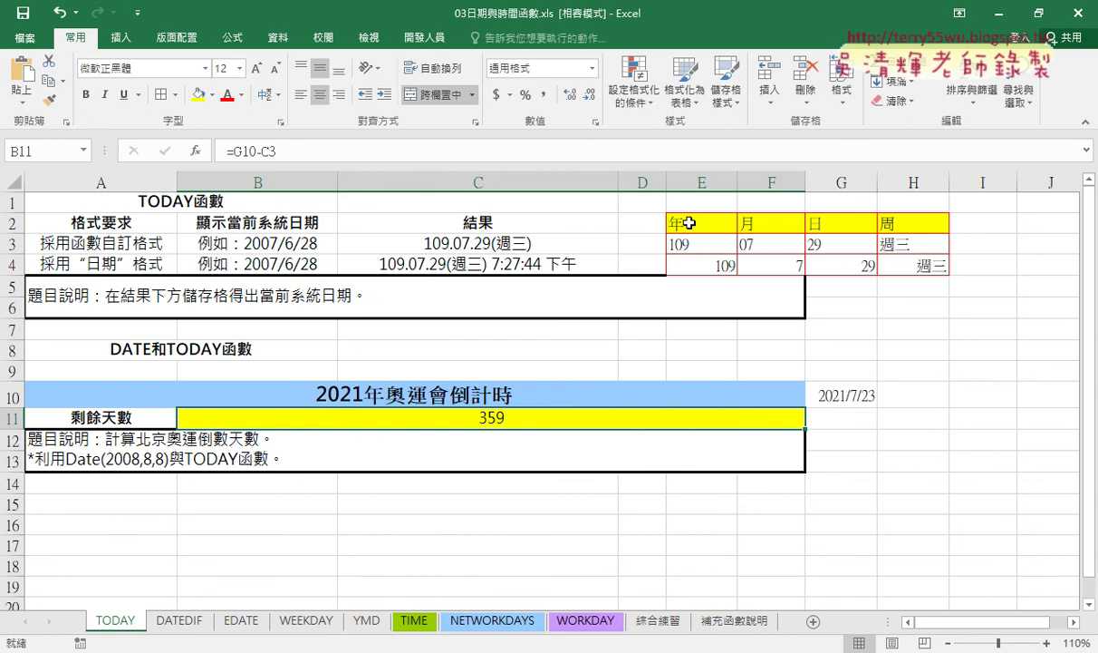
drag(675, 223, 818, 221)
drag(676, 243, 897, 243)
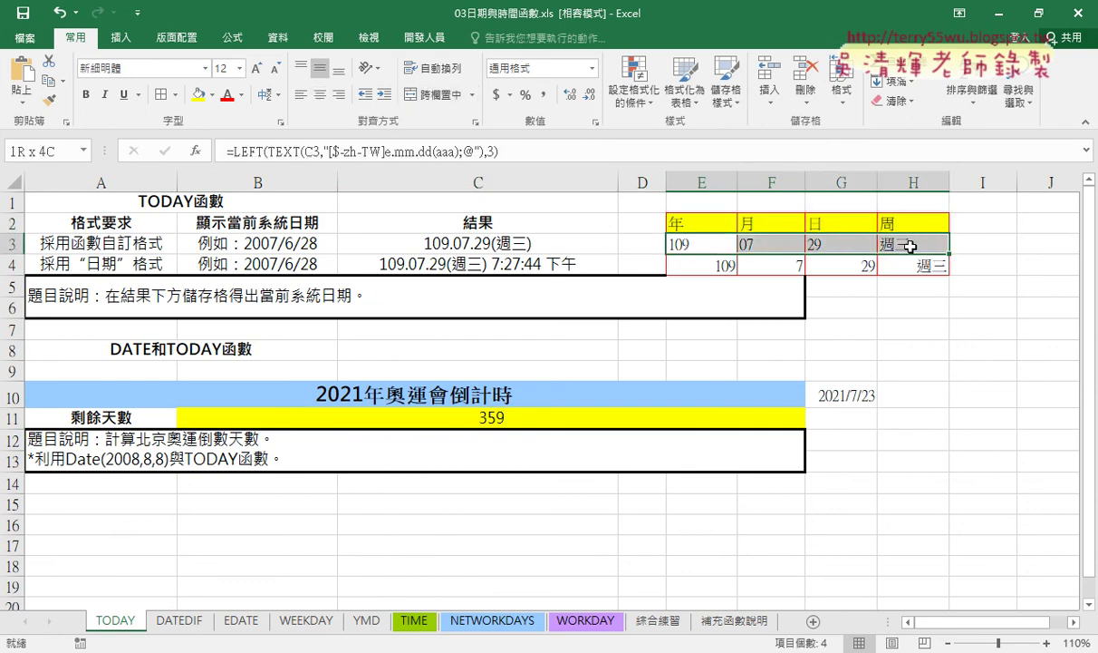
click(701, 270)
drag(700, 270, 920, 264)
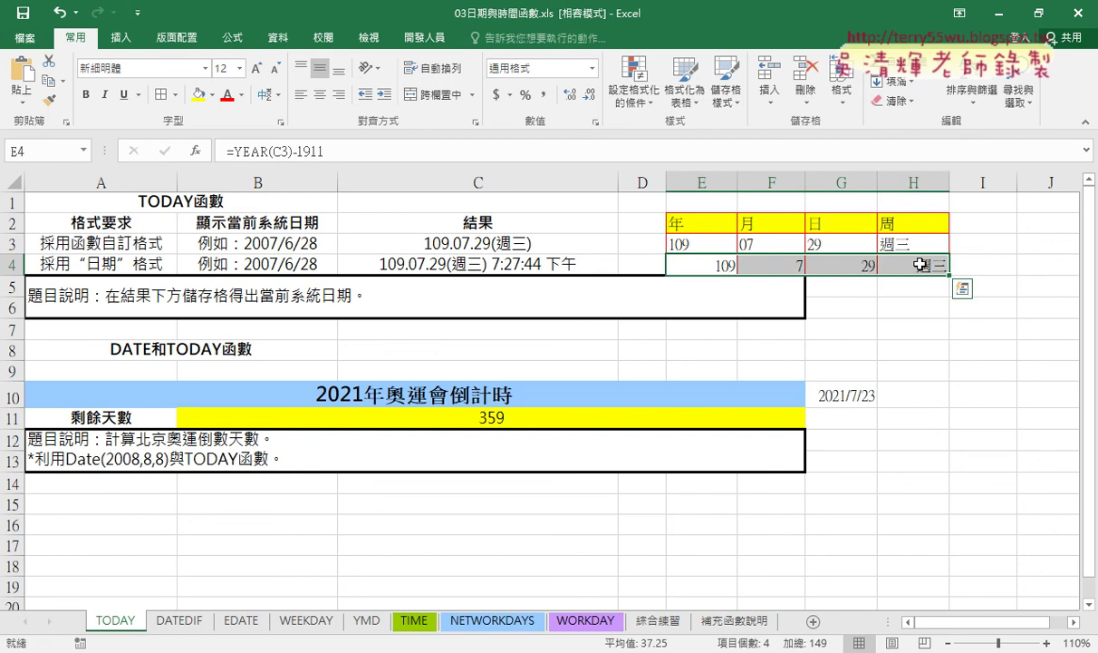